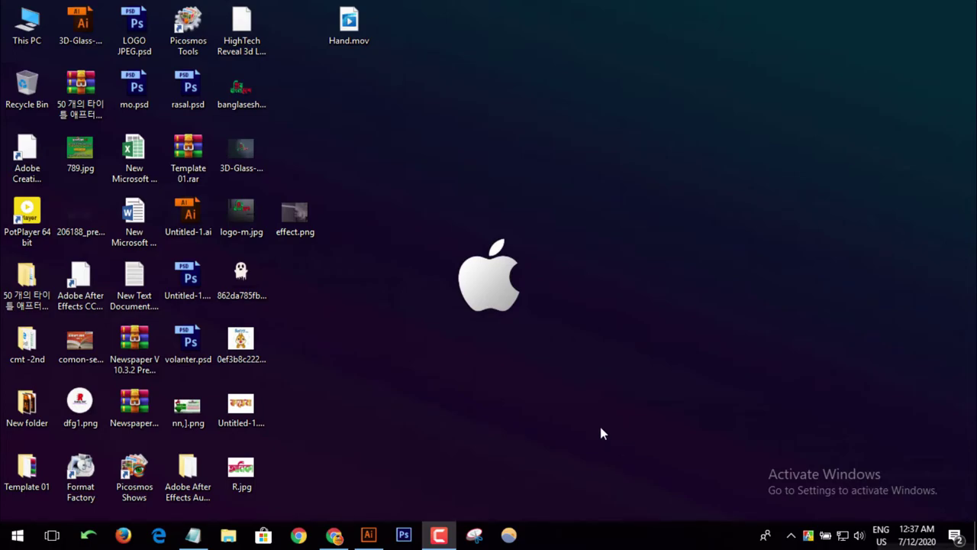
Refresh the desktop and bring up Chrome showing the Educare News BD home page
right_click(468, 104)
click(488, 145)
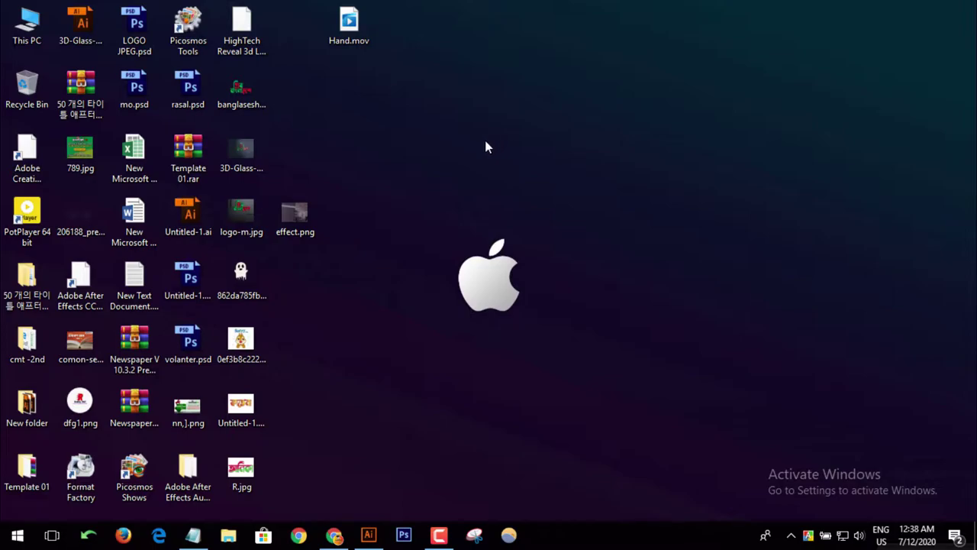
click(333, 535)
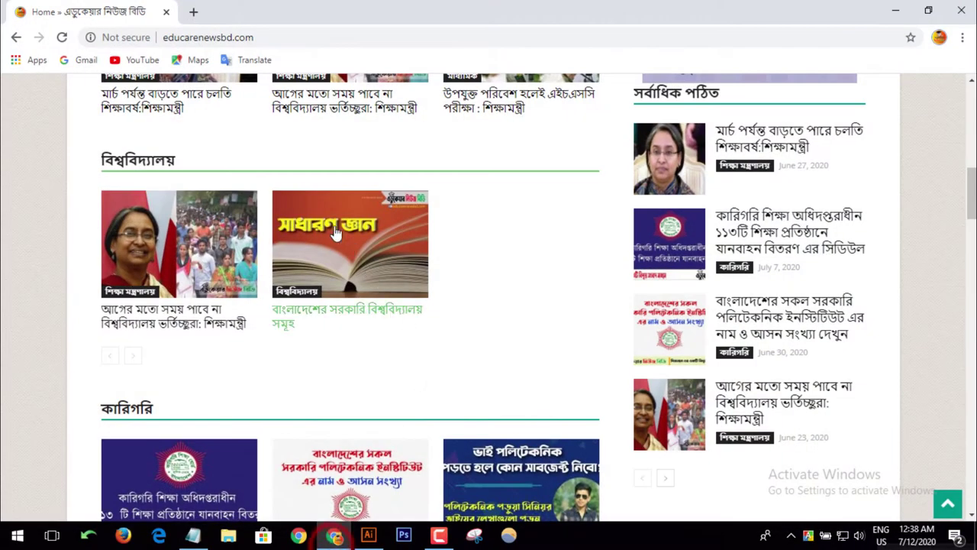
Scroll through the educarenewsbd.com news sections, then back to the top
scroll(254, 314, up, 5)
scroll(255, 314, up, 5)
scroll(152, 267, down, 2)
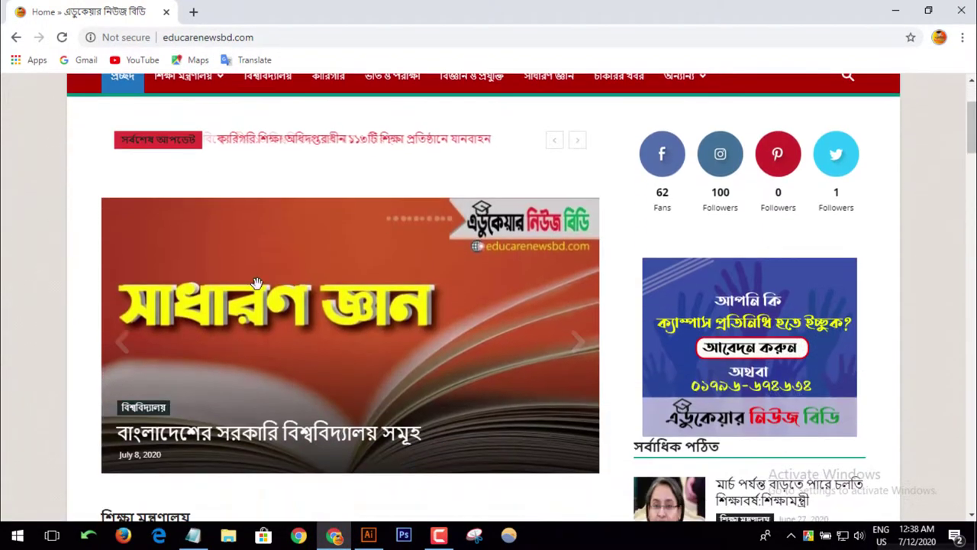
scroll(214, 310, down, 2)
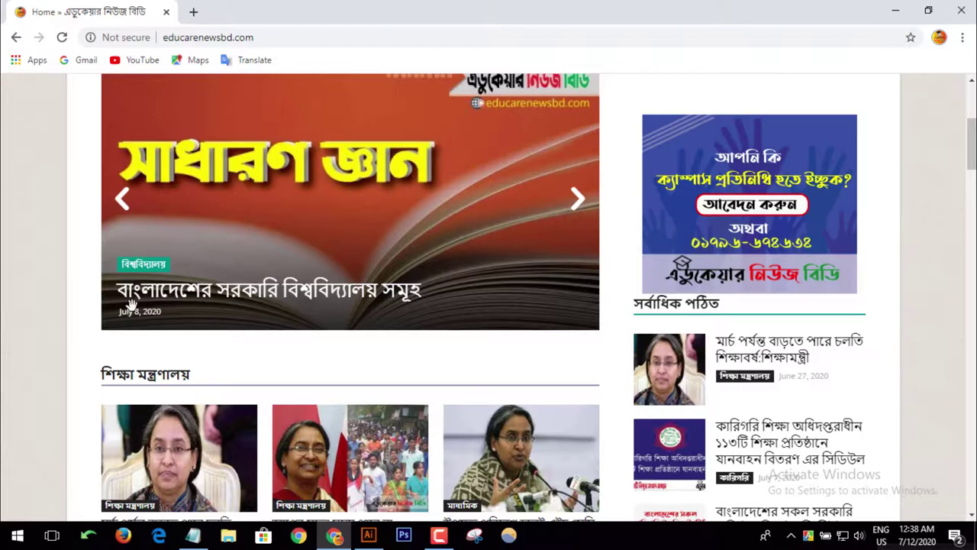
scroll(229, 343, down, 1)
scroll(415, 375, down, 5)
scroll(425, 374, down, 5)
scroll(461, 368, down, 5)
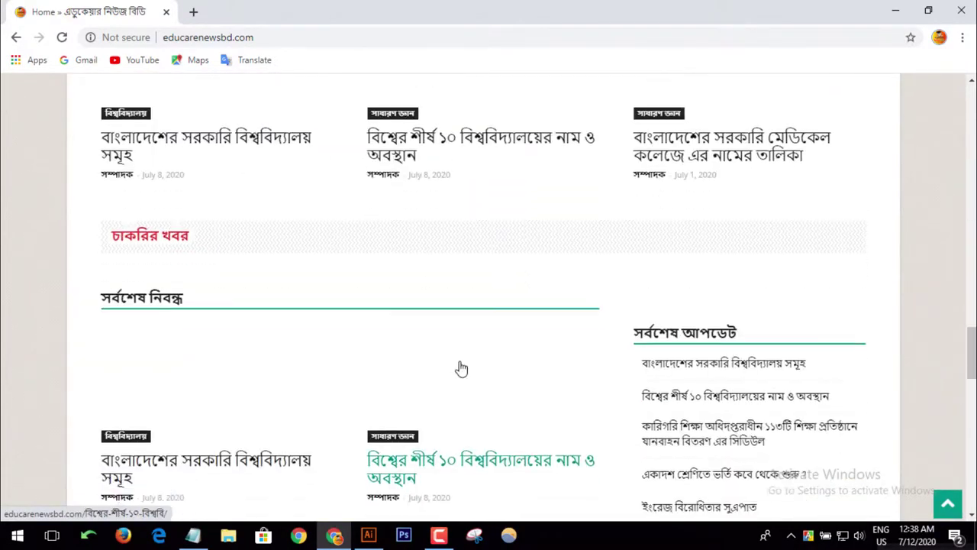
scroll(576, 407, down, 3)
scroll(584, 406, down, 3)
scroll(584, 410, up, 3)
scroll(588, 415, up, 5)
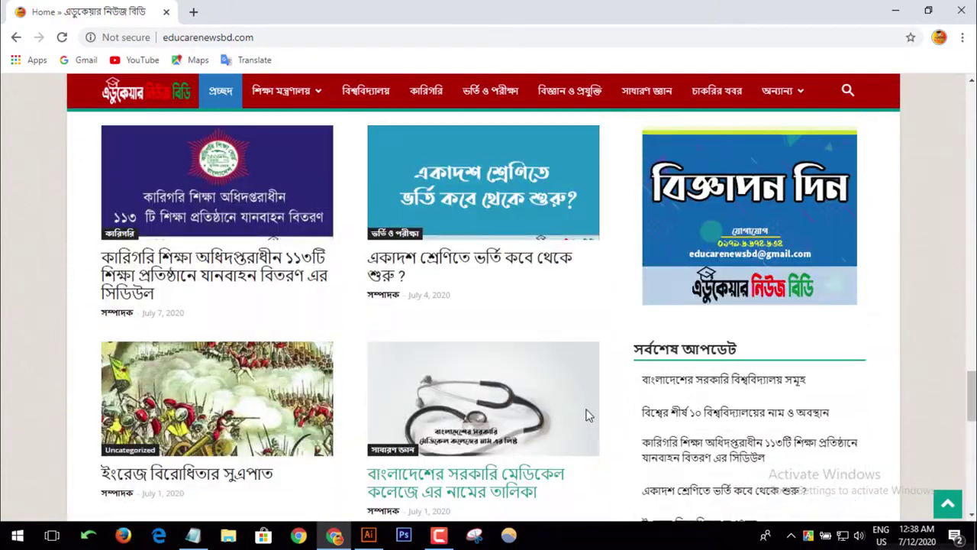
scroll(588, 414, up, 3)
scroll(592, 414, up, 3)
scroll(593, 414, up, 2)
scroll(593, 416, up, 3)
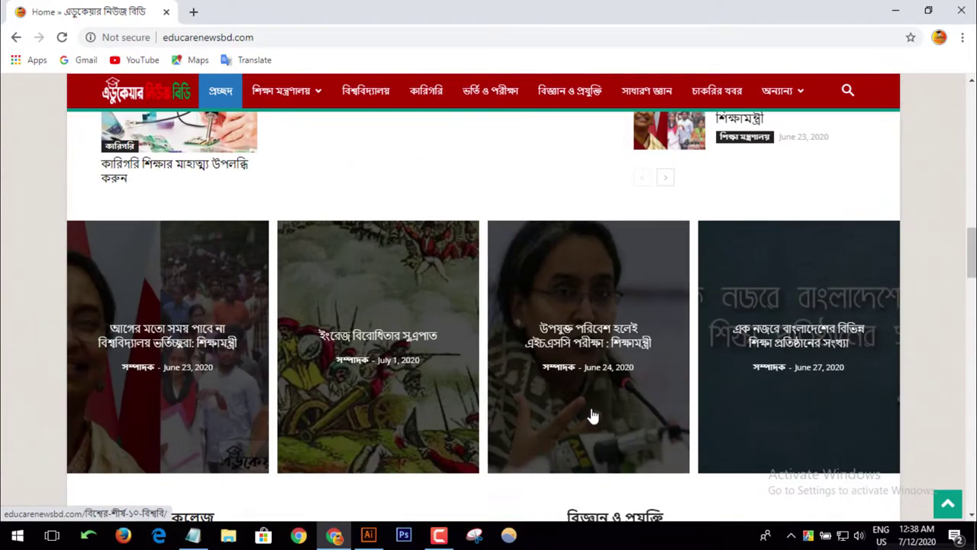
scroll(580, 409, down, 5)
scroll(458, 367, up, 5)
scroll(273, 305, up, 3)
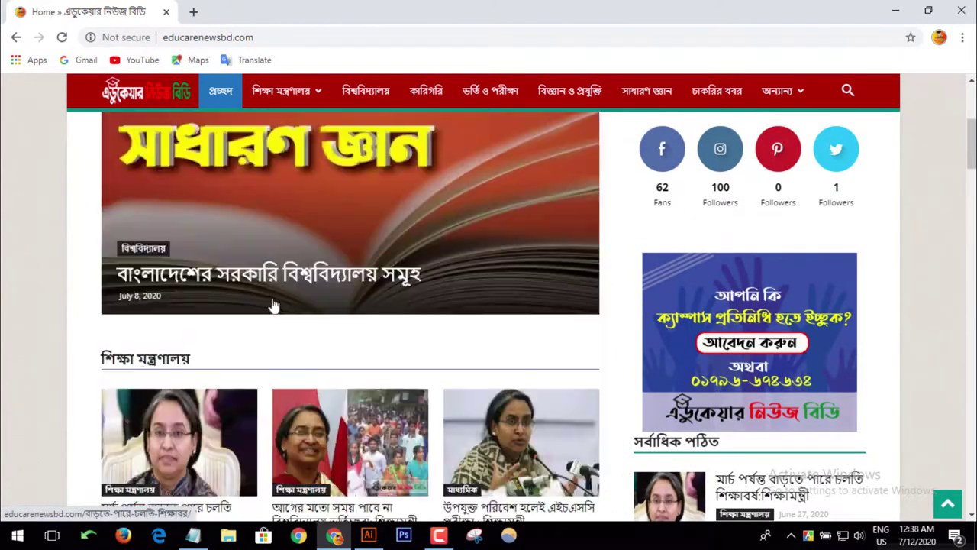
scroll(332, 392, down, 3)
scroll(340, 410, down, 4)
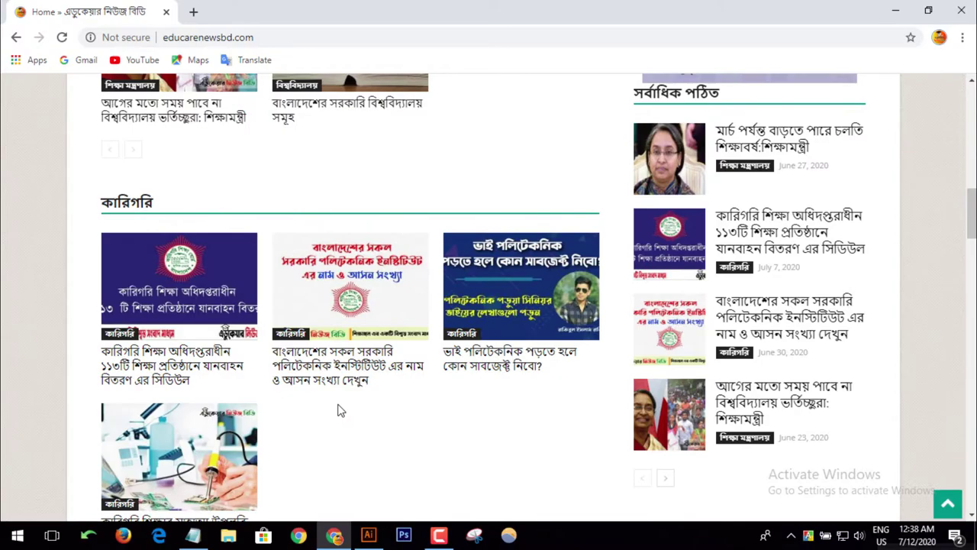
scroll(341, 410, down, 4)
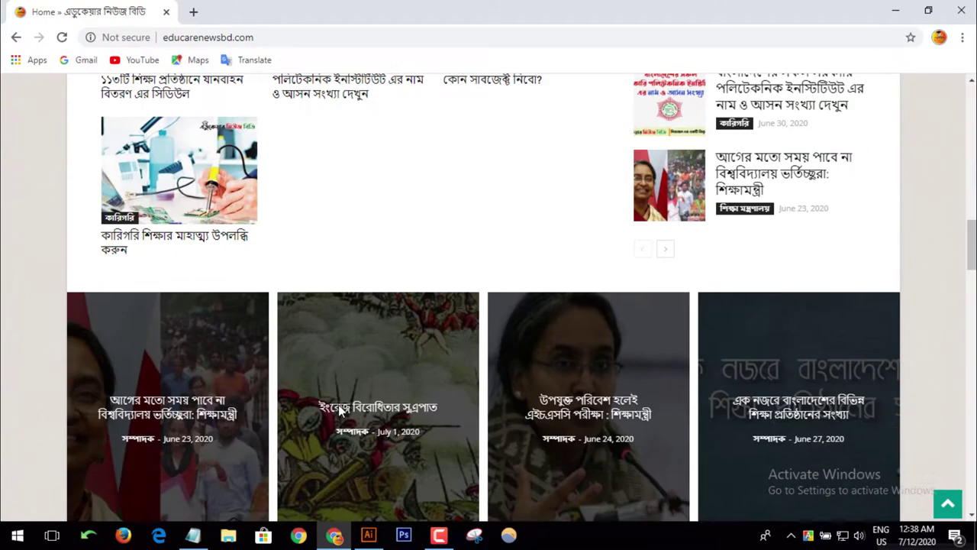
scroll(338, 405, up, 3)
scroll(343, 405, up, 4)
scroll(341, 403, up, 5)
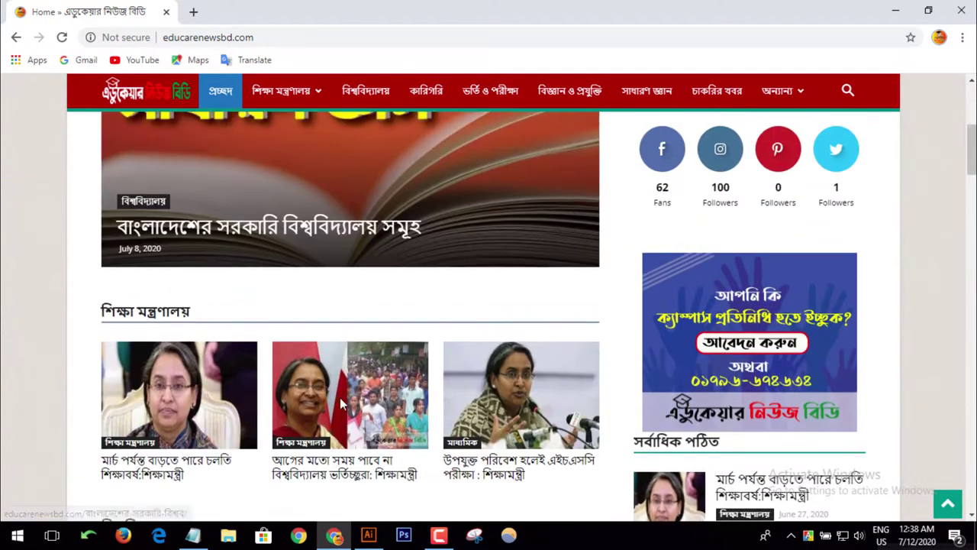
scroll(341, 403, up, 4)
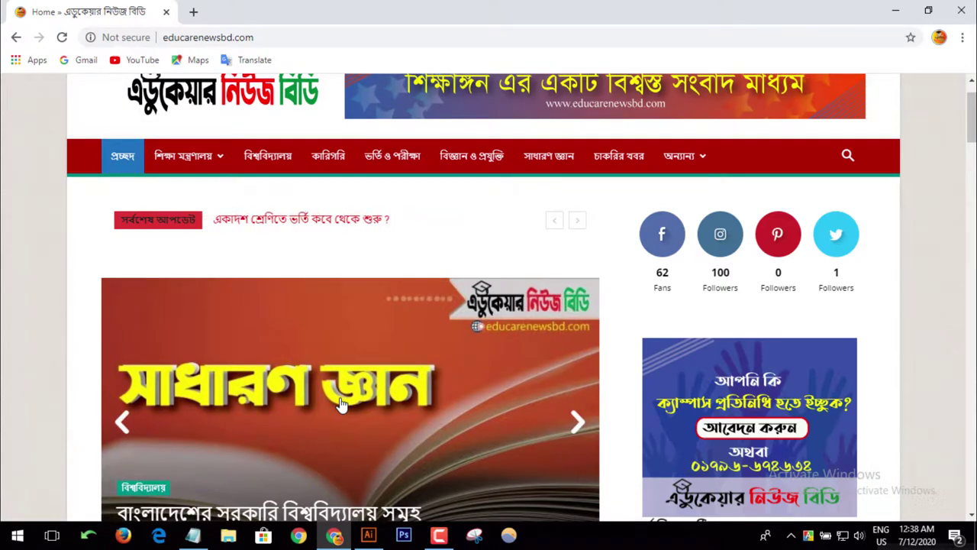
scroll(214, 306, down, 4)
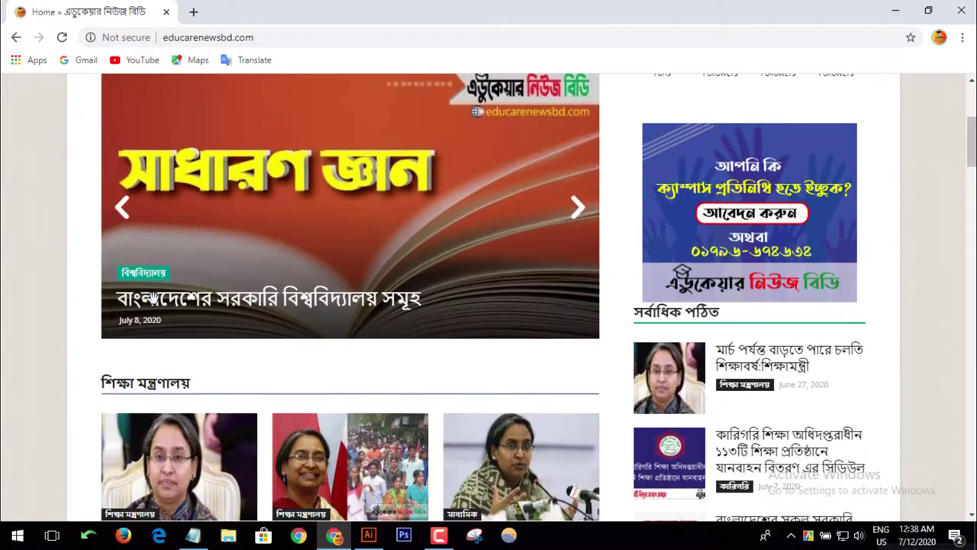
scroll(214, 307, down, 2)
scroll(218, 308, down, 1)
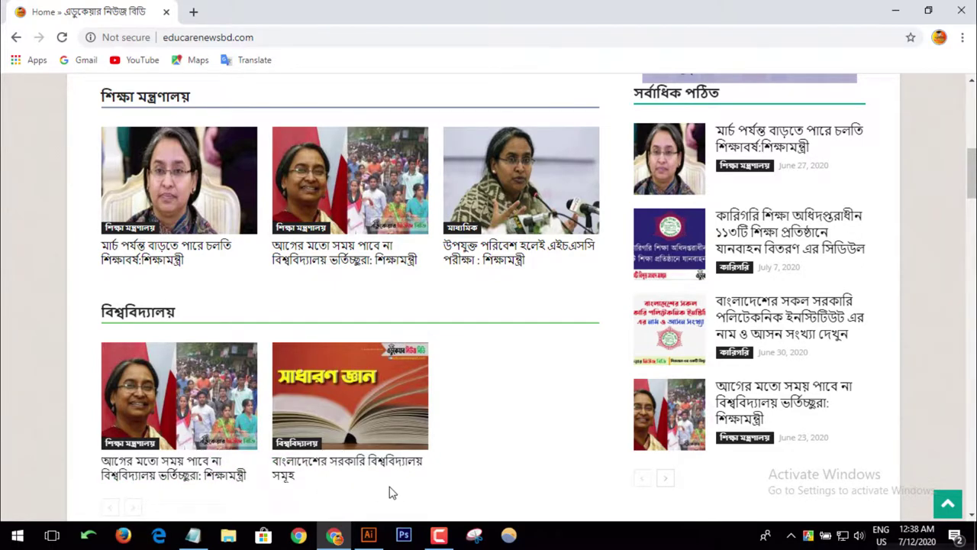
scroll(389, 488, up, 10)
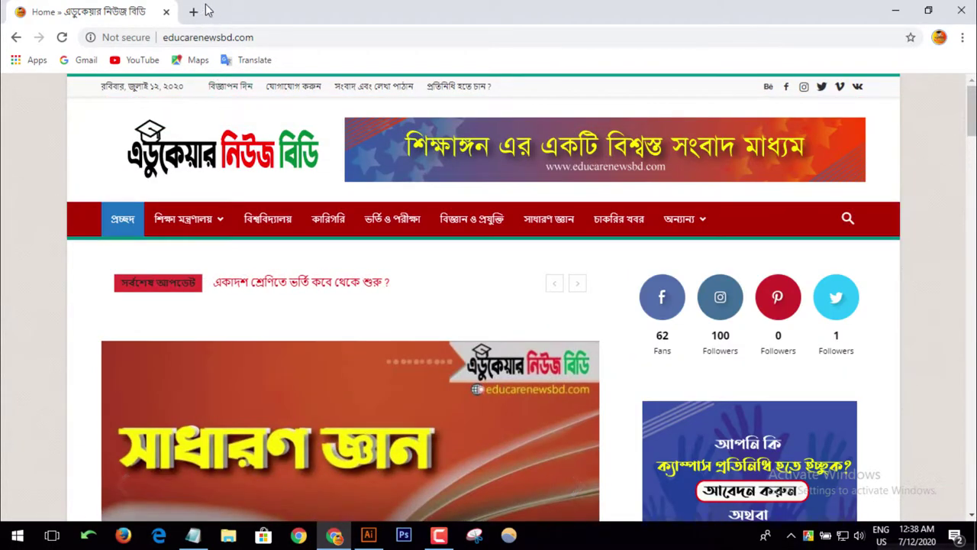
Google search 'bpl logo' in a new tab
click(194, 12)
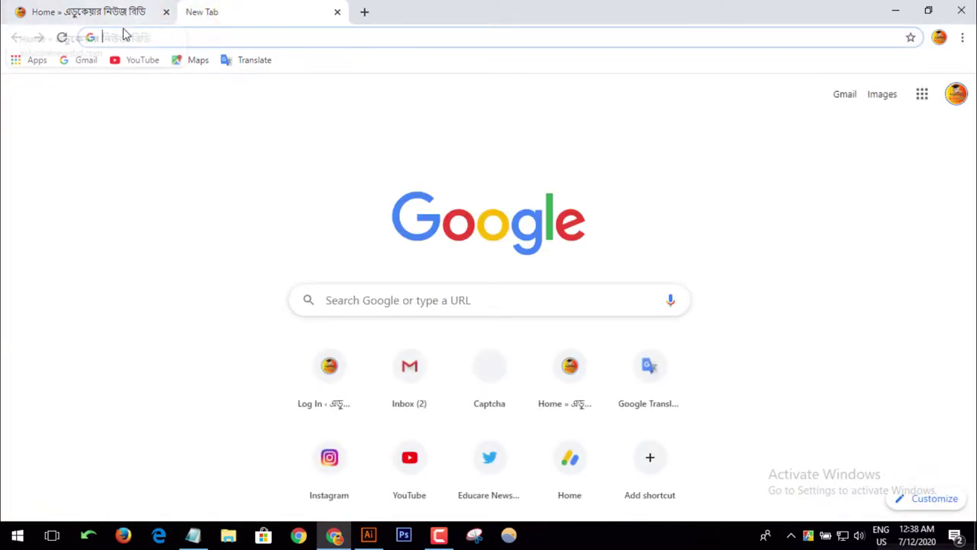
click(125, 34)
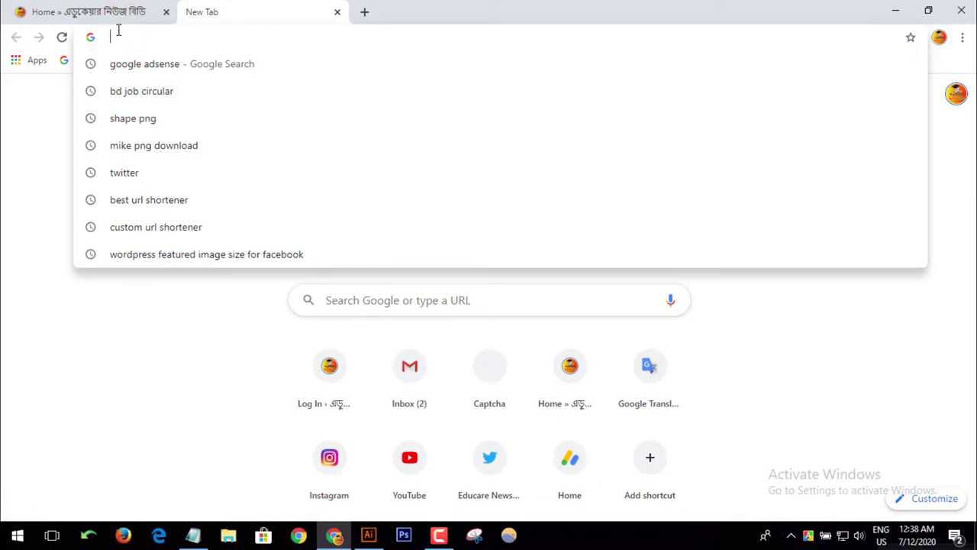
text(bpl)
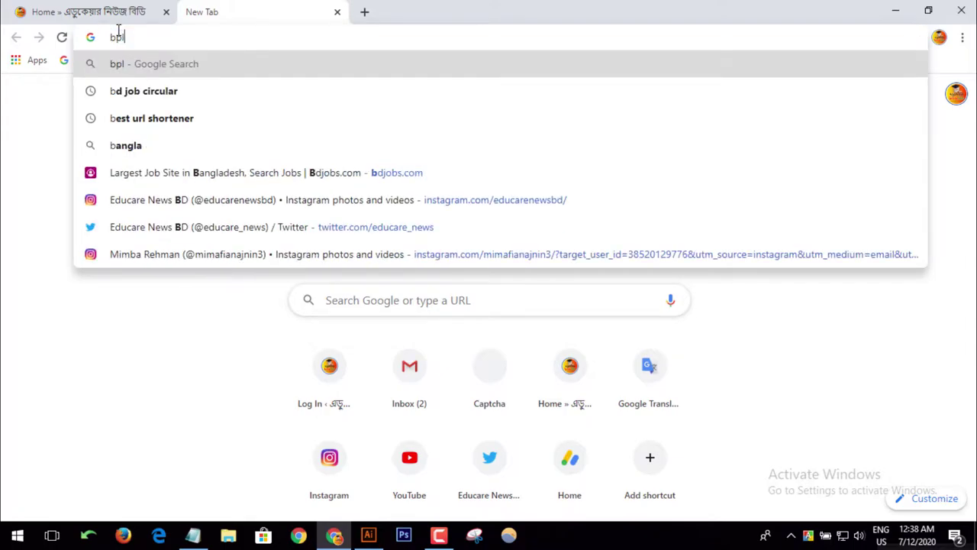
text( log)
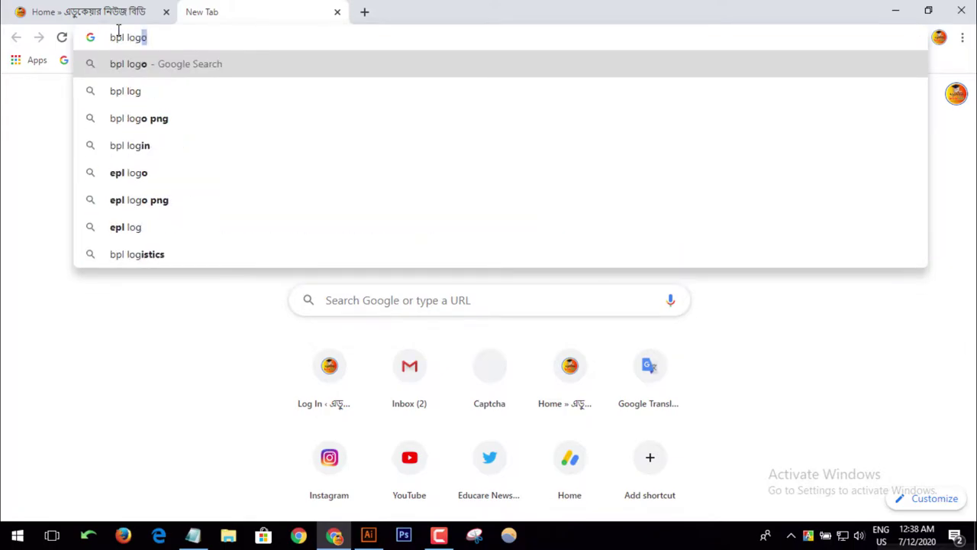
text(o)
key(Return)
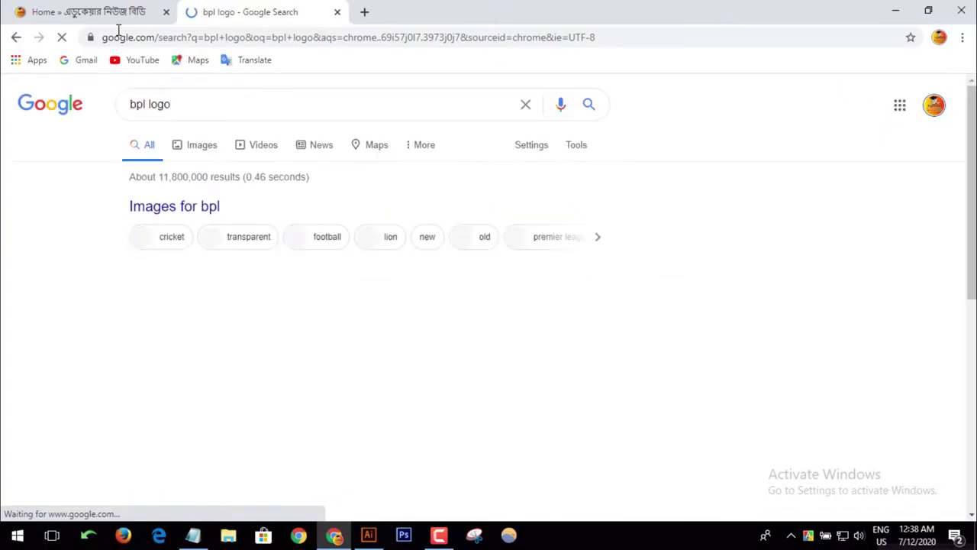
Show image results filtered to Usage Rights 'Labeled for reuse' and browse them
click(186, 143)
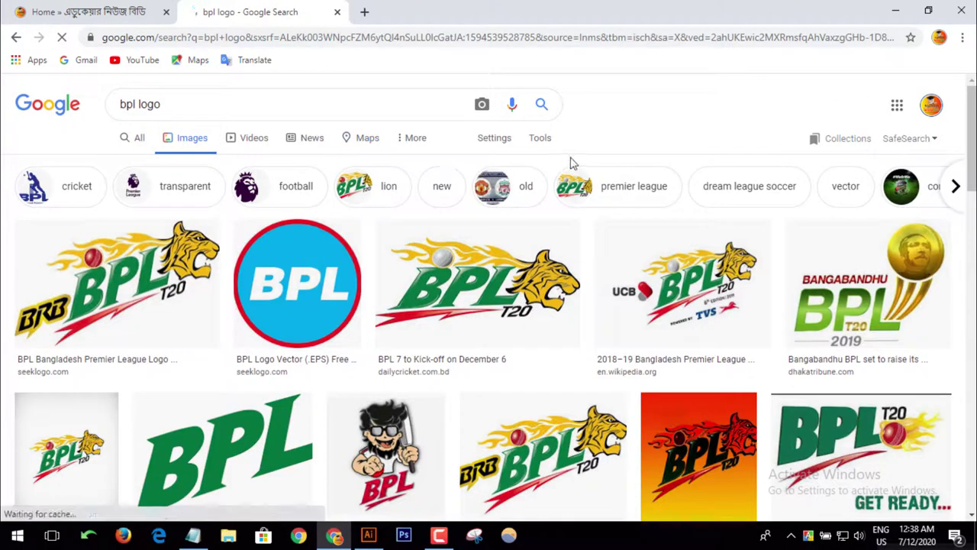
click(548, 144)
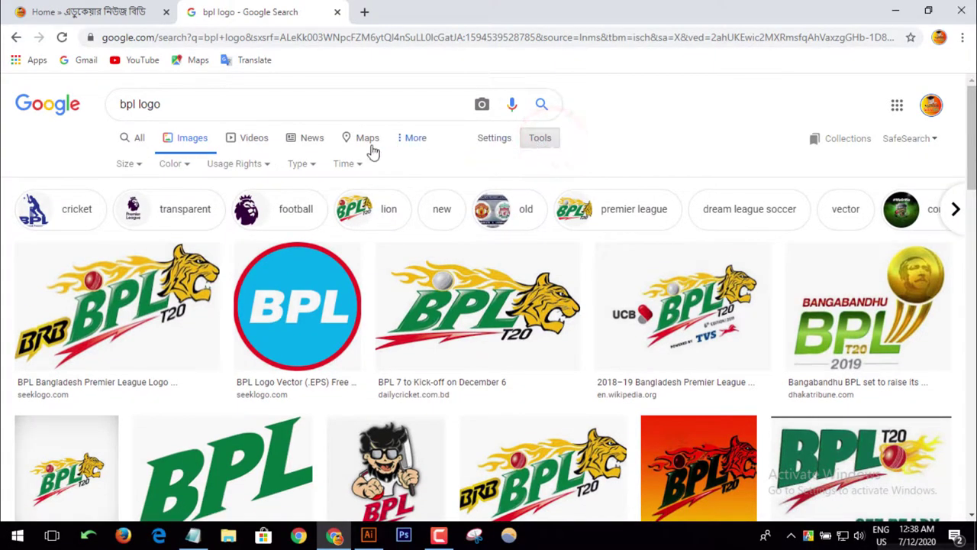
click(222, 168)
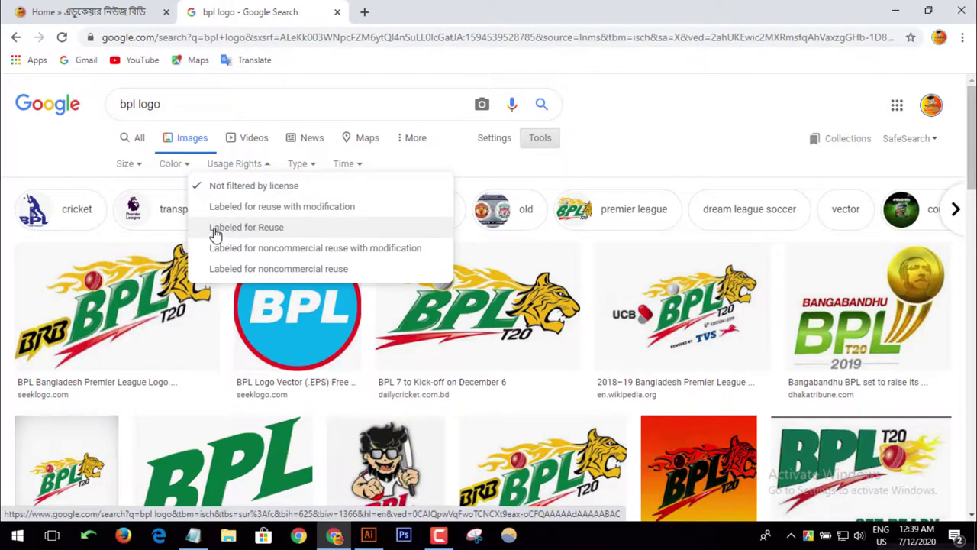
click(245, 233)
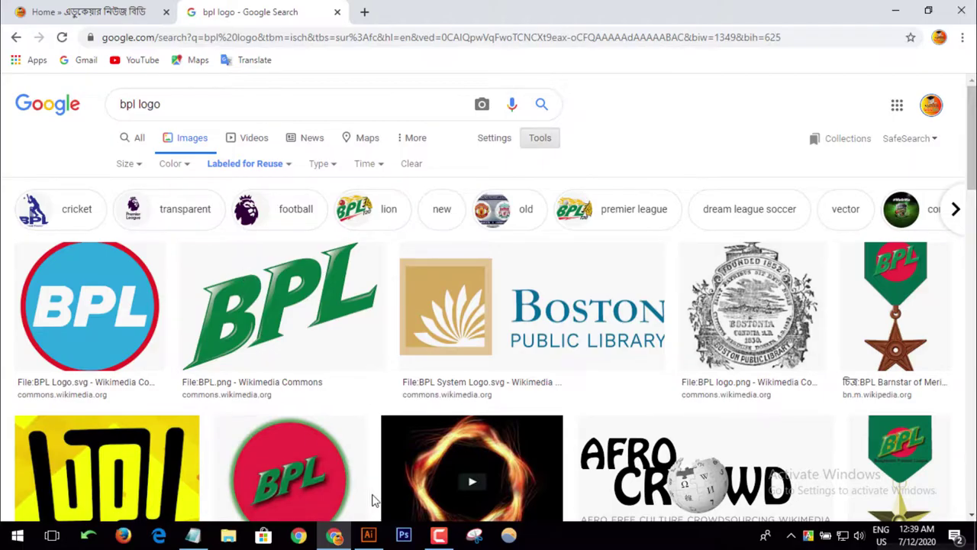
scroll(373, 500, down, 3)
scroll(336, 382, down, 4)
scroll(336, 382, up, 5)
scroll(336, 381, down, 6)
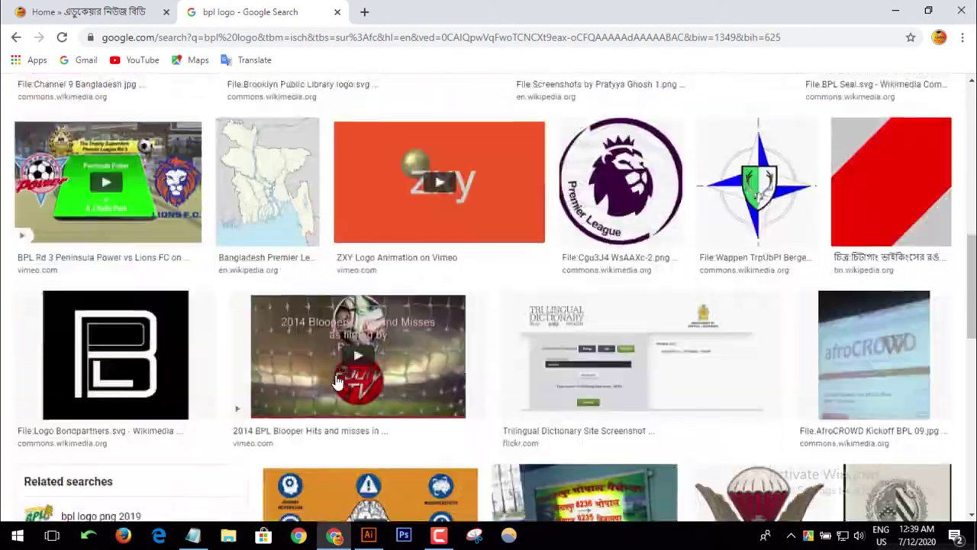
scroll(337, 382, down, 5)
scroll(517, 401, down, 5)
scroll(242, 315, down, 5)
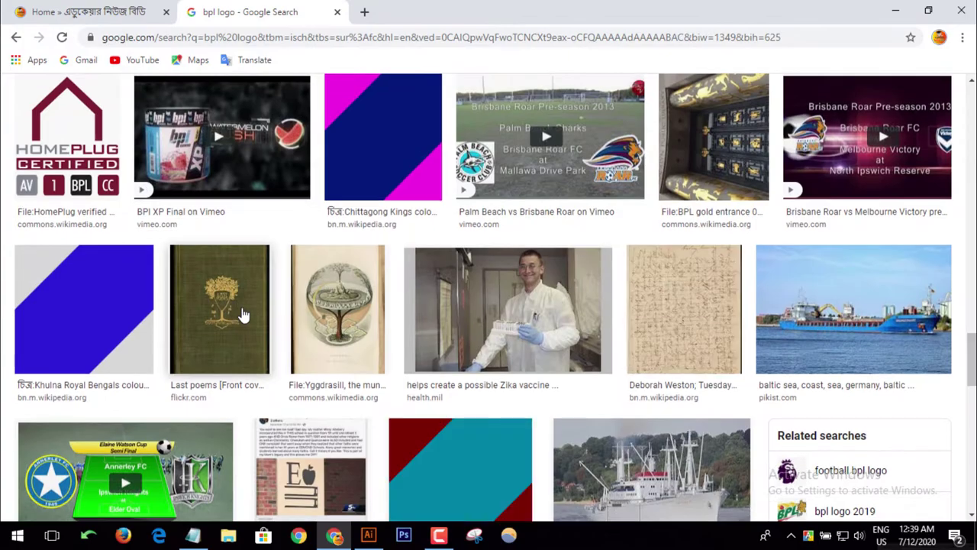
scroll(243, 314, up, 5)
scroll(244, 316, up, 5)
scroll(251, 310, up, 5)
scroll(257, 316, up, 2)
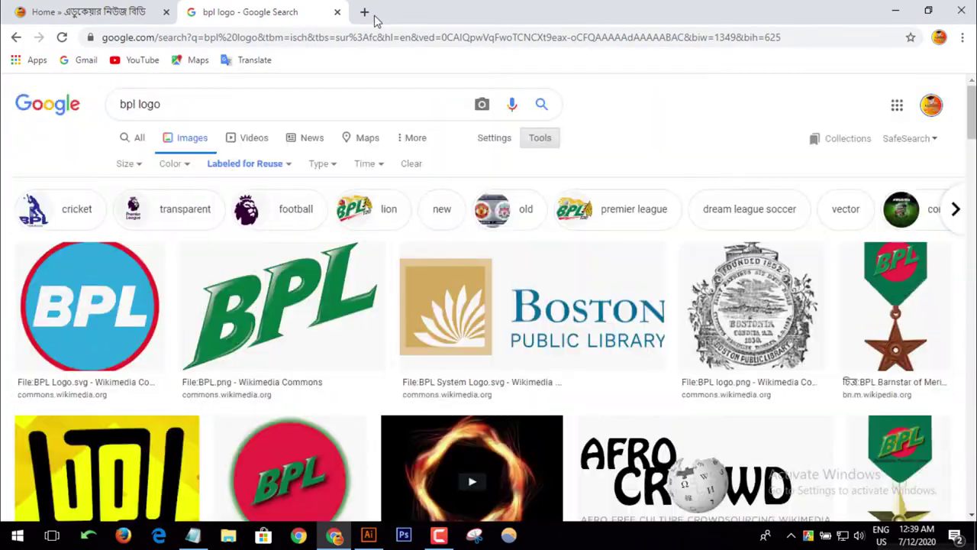
click(364, 13)
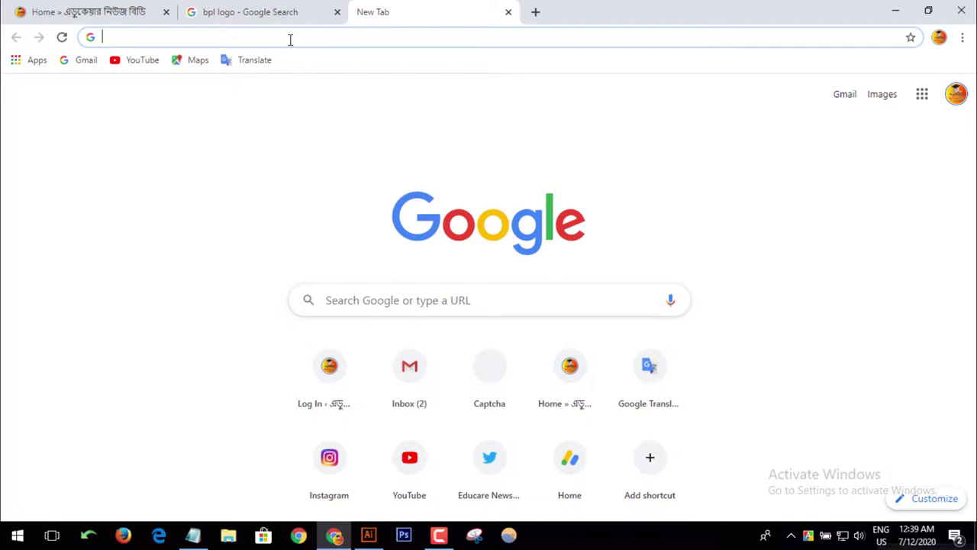
Google search 'no copyright photo' from the new tab
text(p)
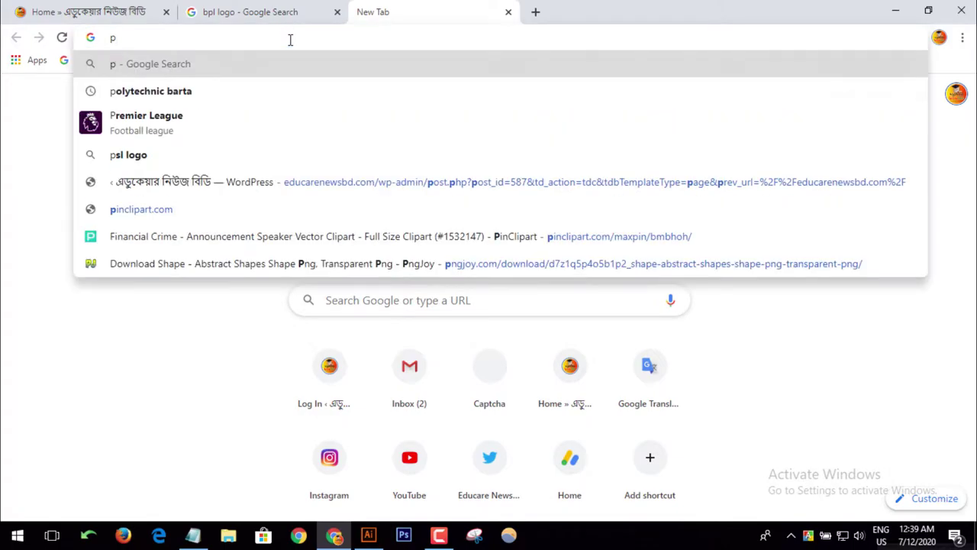
text(ev)
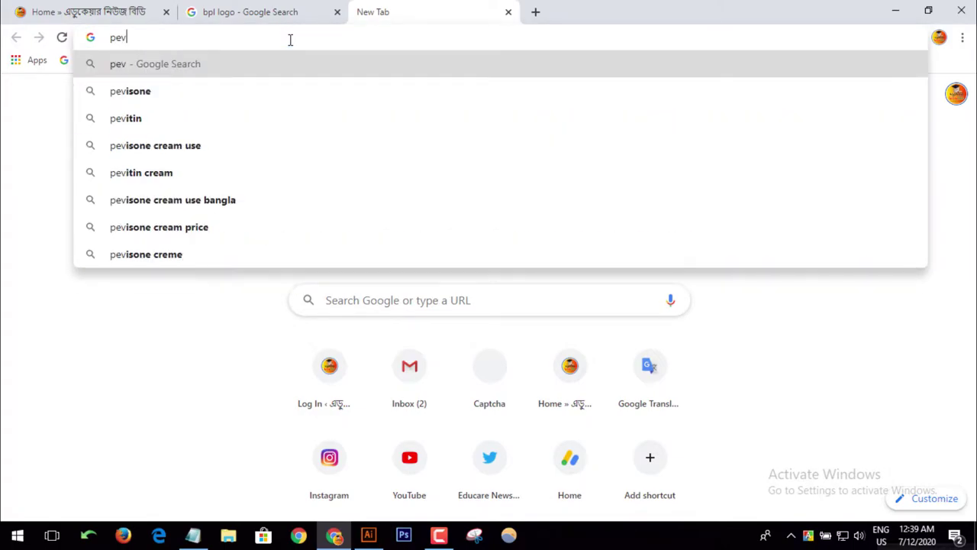
key(BackSpace)
key(BackSpace)
key(BackSpace)
text(no)
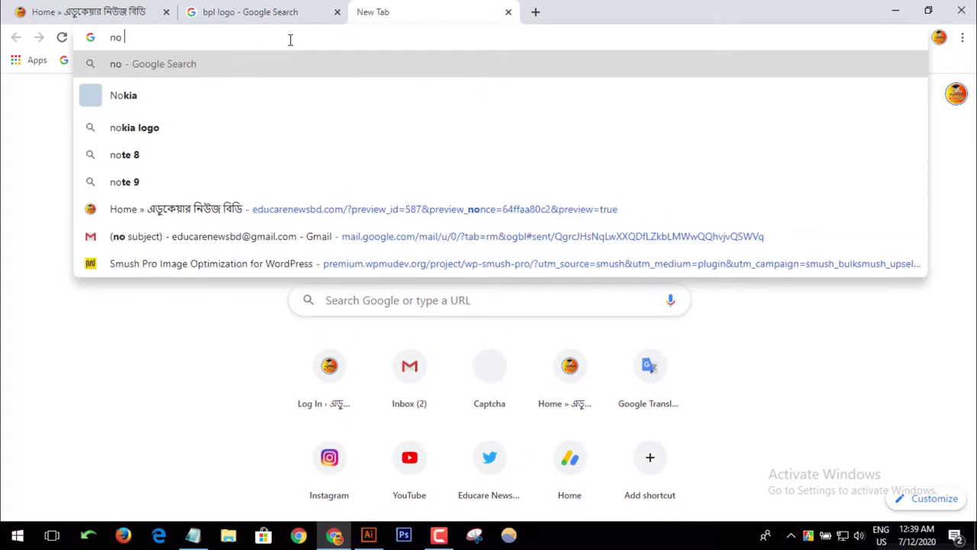
text( copy )
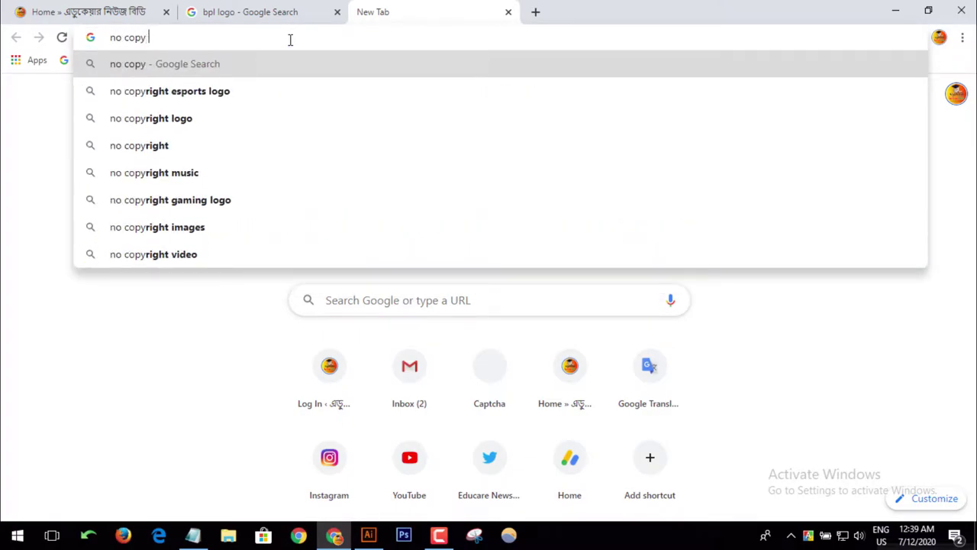
text(righ)
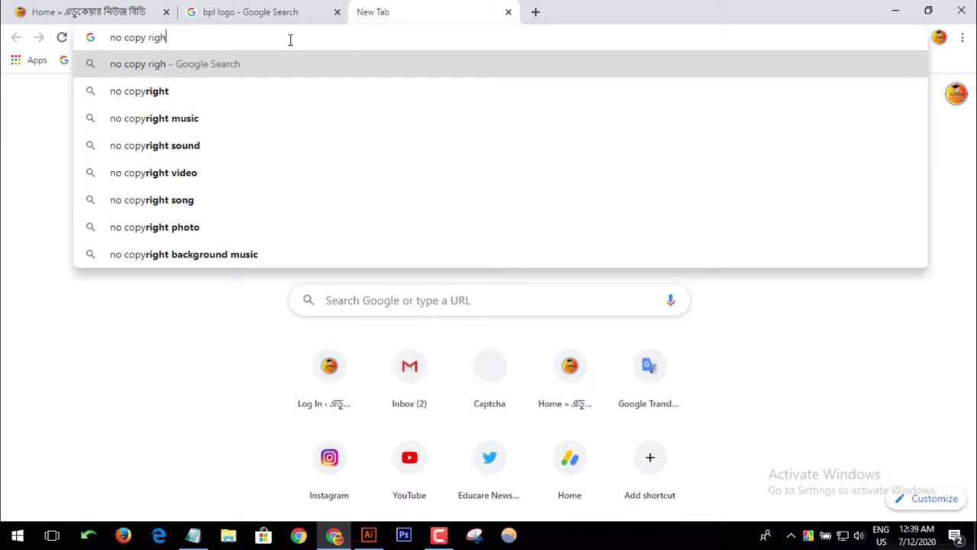
text(t)
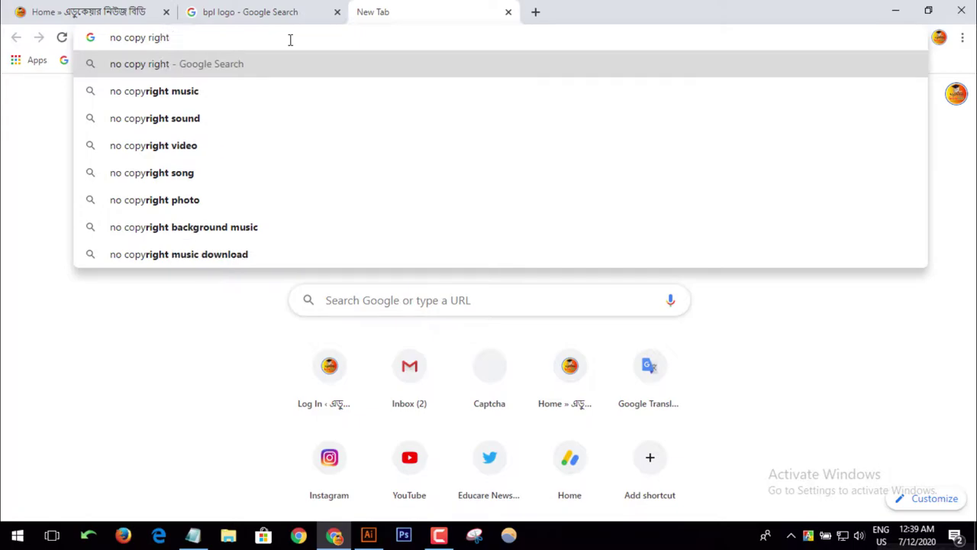
click(222, 200)
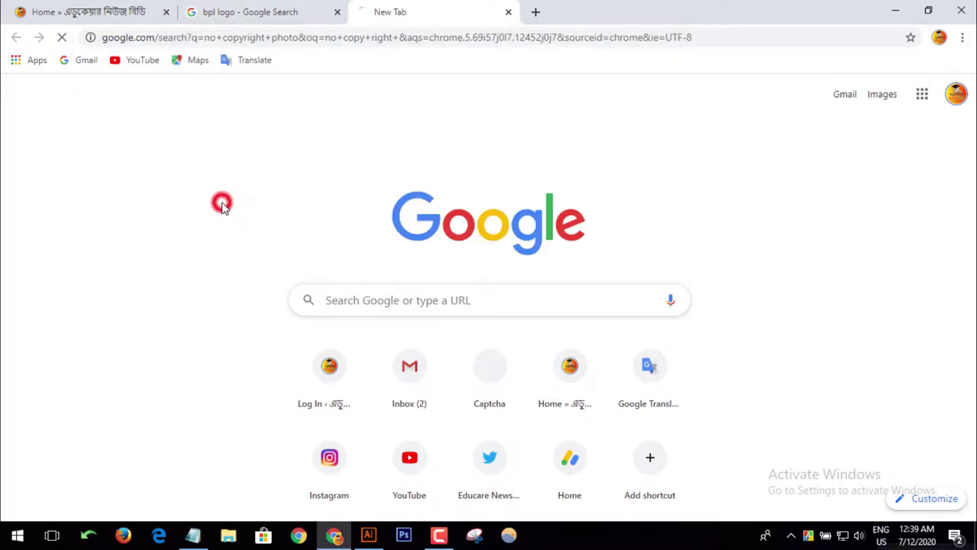
scroll(229, 336, down, 1)
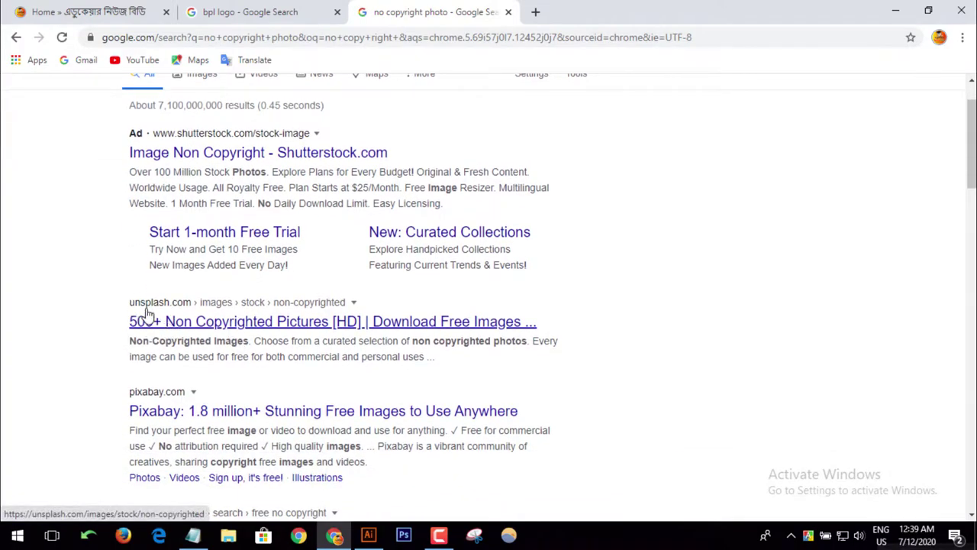
Open the Unsplash and Pixabay results in background tabs and the Pexels result directly
middle_click(229, 323)
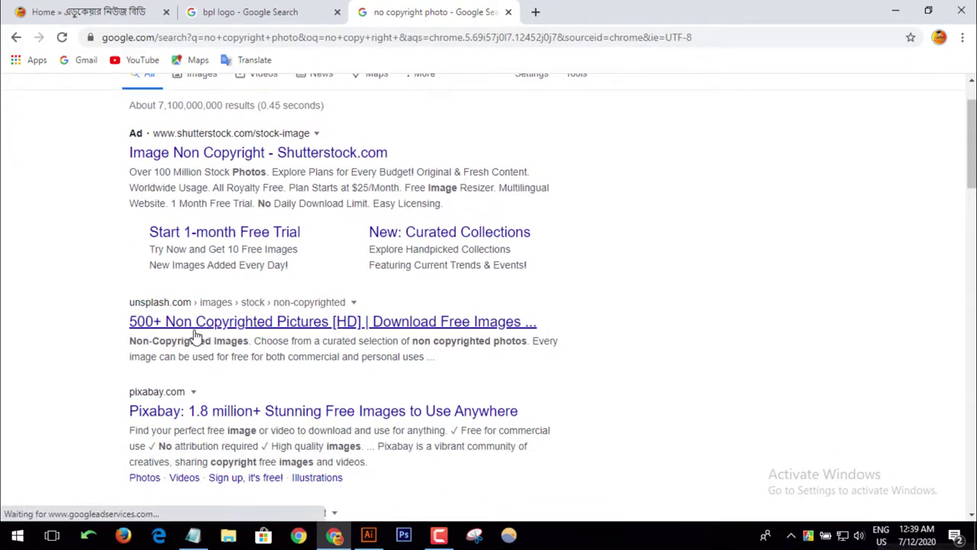
middle_click(183, 412)
scroll(183, 412, down, 3)
scroll(187, 352, down, 1)
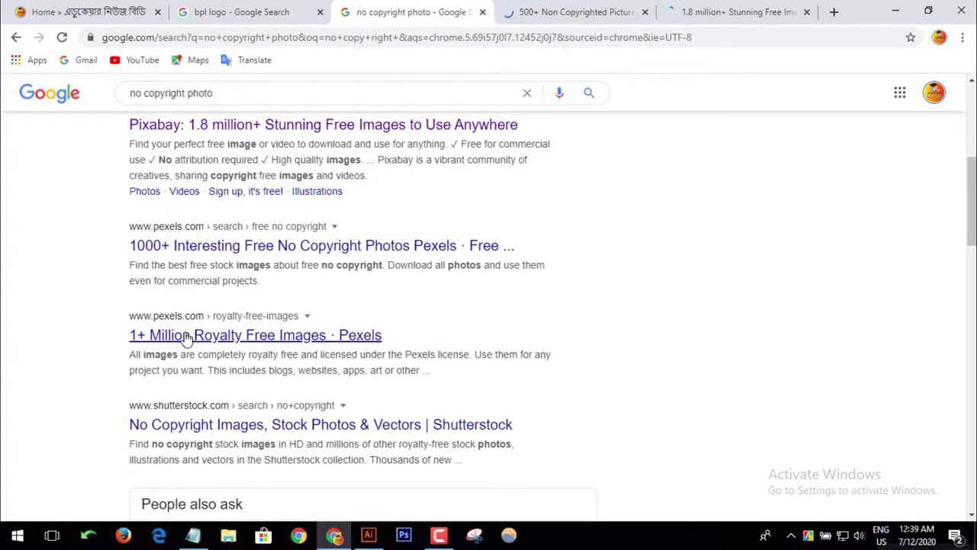
click(183, 336)
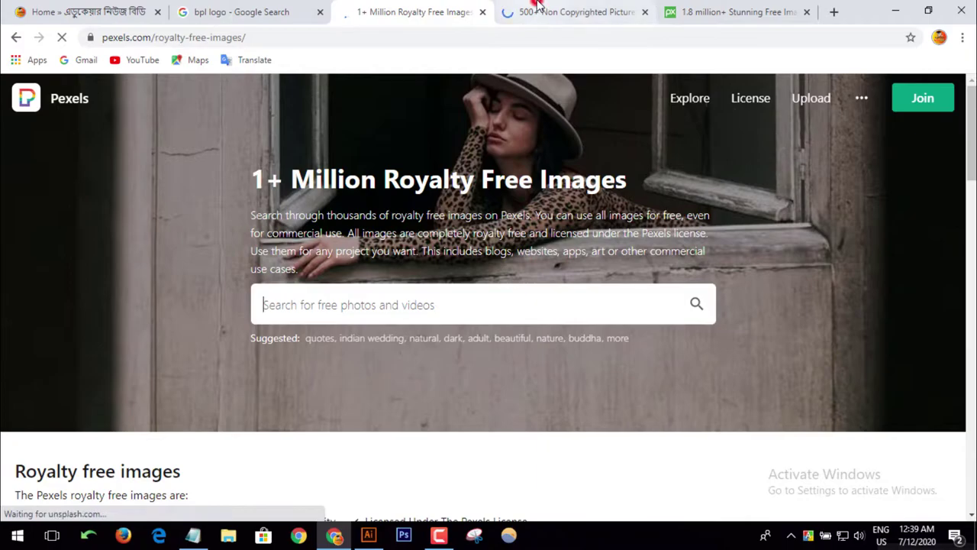
Flip between the Unsplash, Pixabay and Pexels tabs, ending on Pexels
click(539, 11)
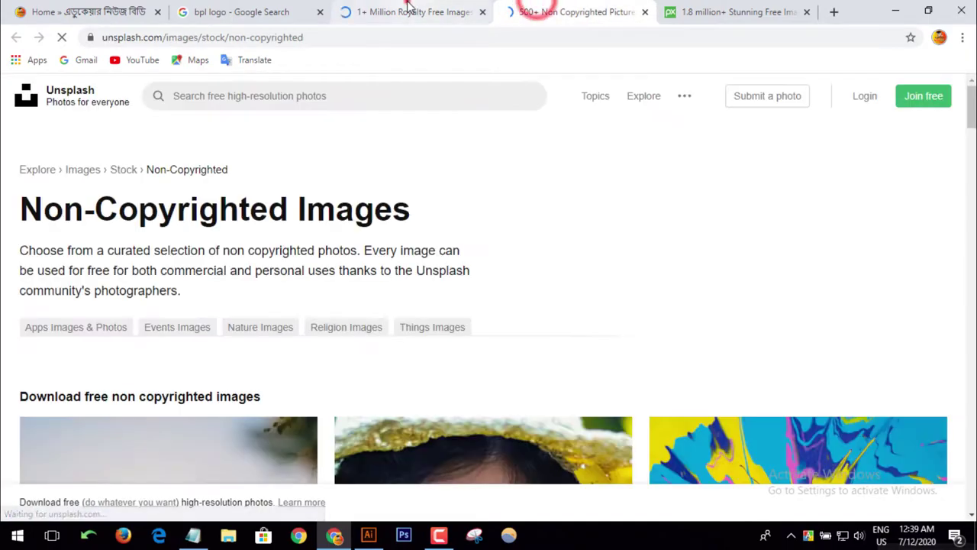
click(410, 12)
click(729, 9)
click(584, 12)
click(416, 11)
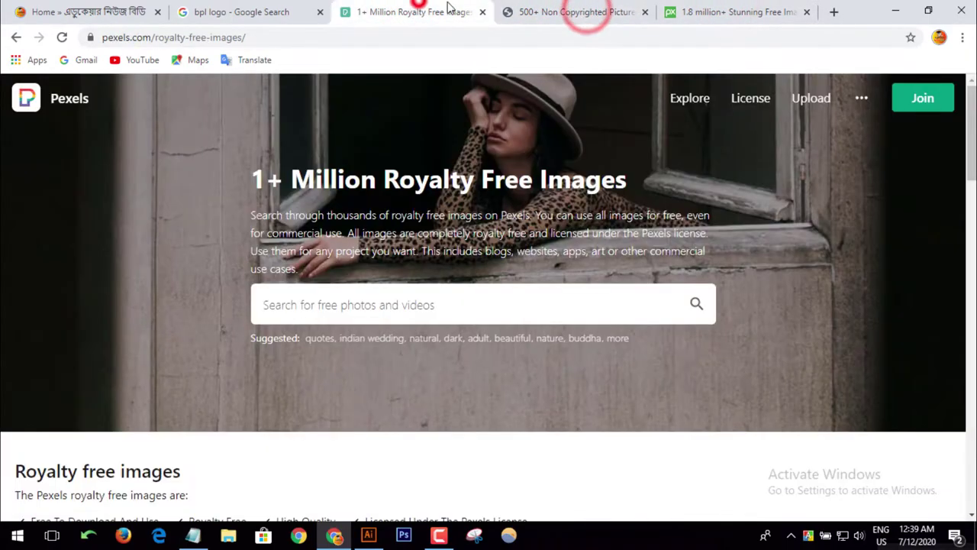
click(702, 10)
click(546, 11)
click(441, 12)
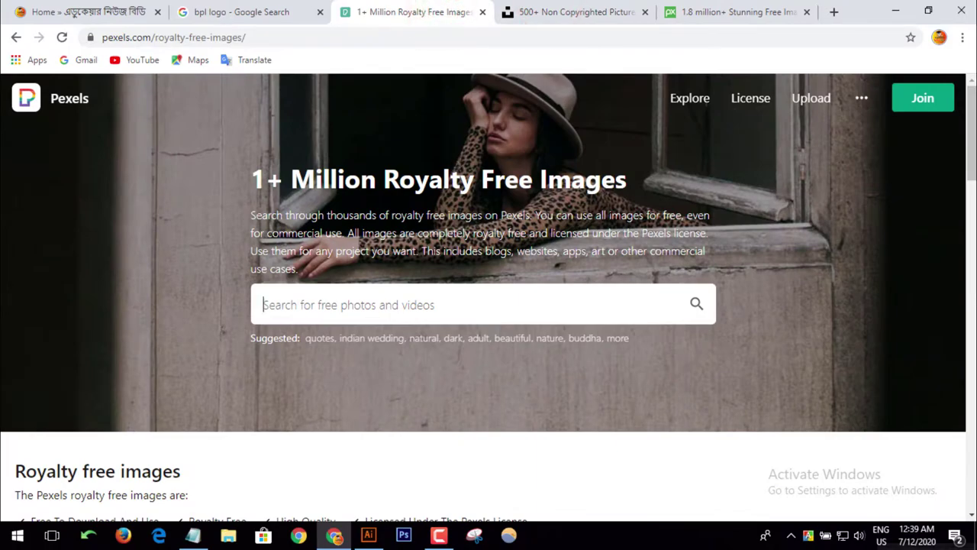
Scroll through the Pexels royalty-free image gallery and back to the top
scroll(424, 377, down, 2)
scroll(423, 378, down, 3)
scroll(424, 381, down, 5)
scroll(428, 392, up, 1)
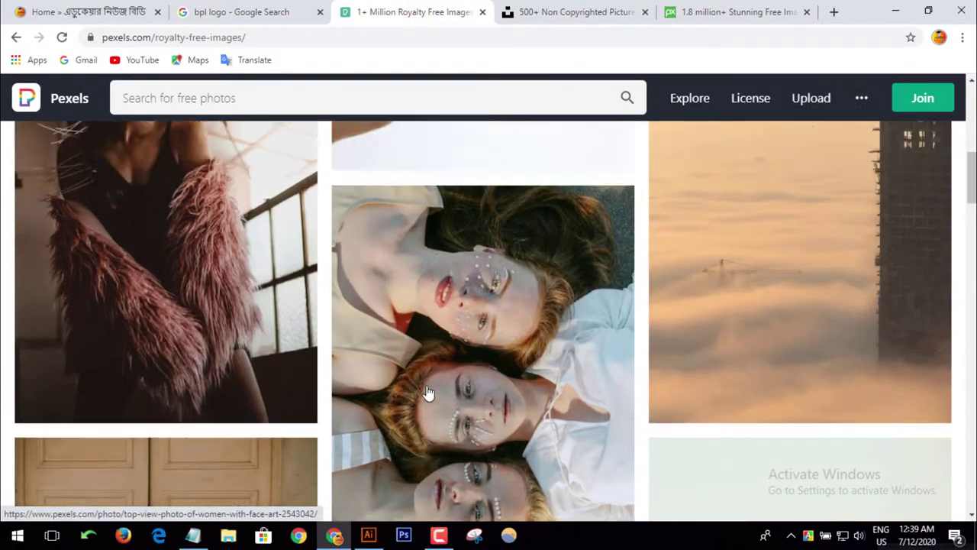
scroll(427, 392, up, 3)
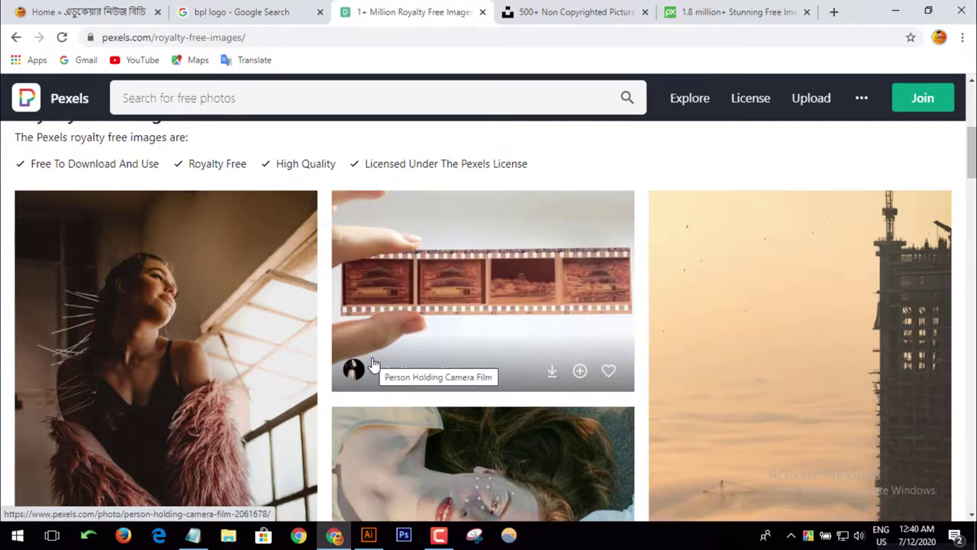
scroll(395, 364, down, 1)
scroll(781, 343, down, 5)
scroll(572, 384, down, 2)
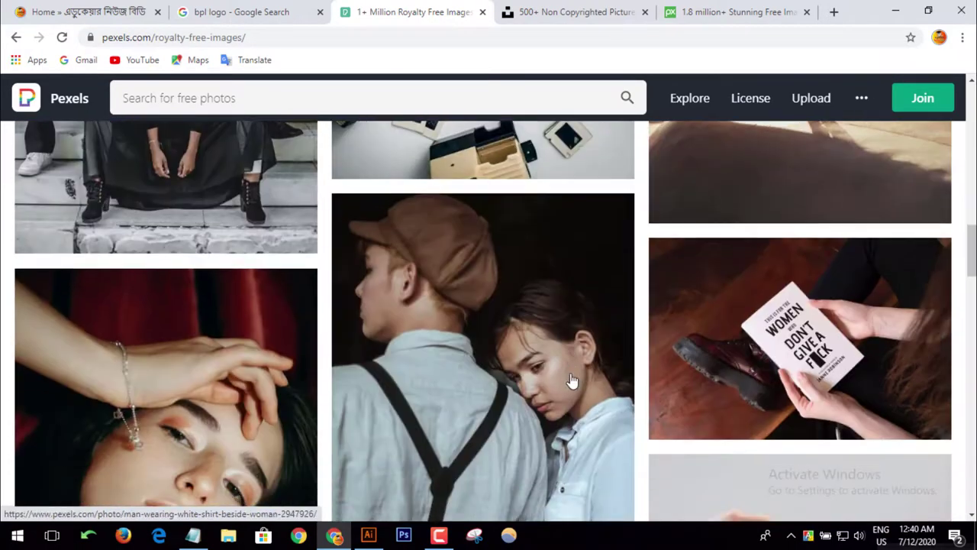
scroll(532, 383, up, 5)
scroll(532, 383, up, 10)
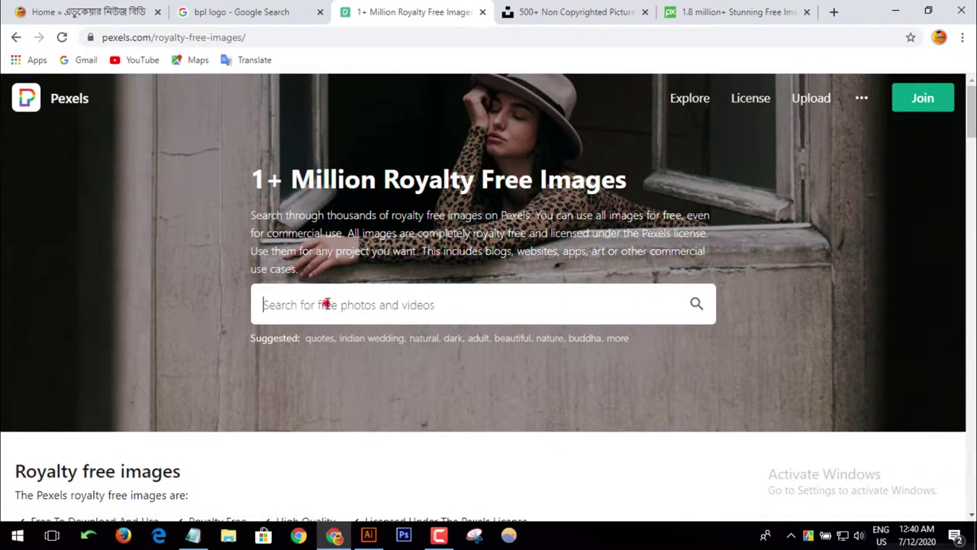
Search Pexels for 'book' photos
click(327, 304)
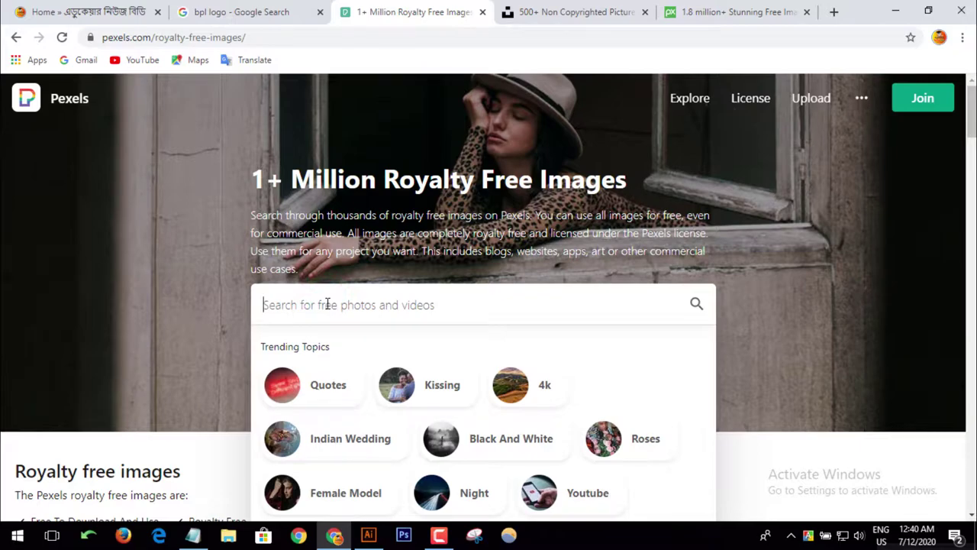
text(b)
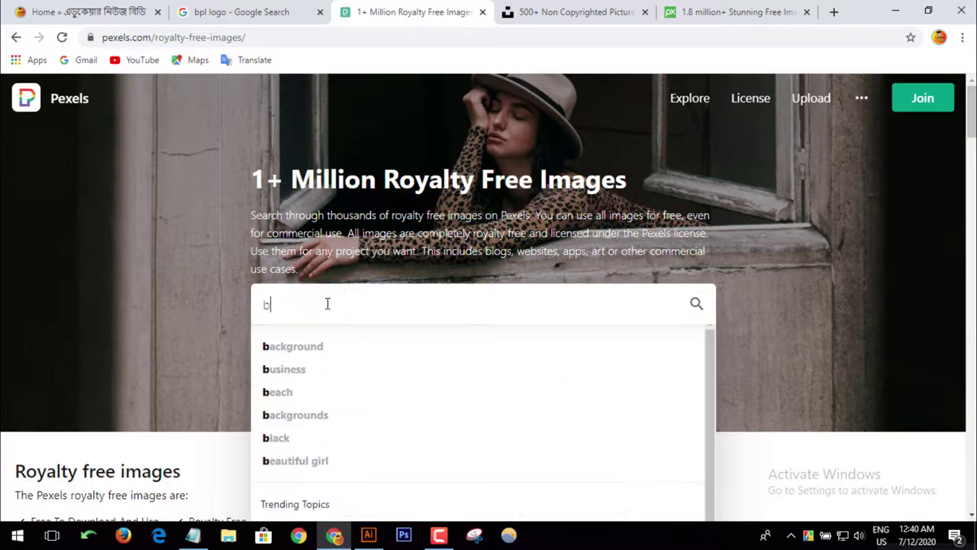
text(ooks)
key(Return)
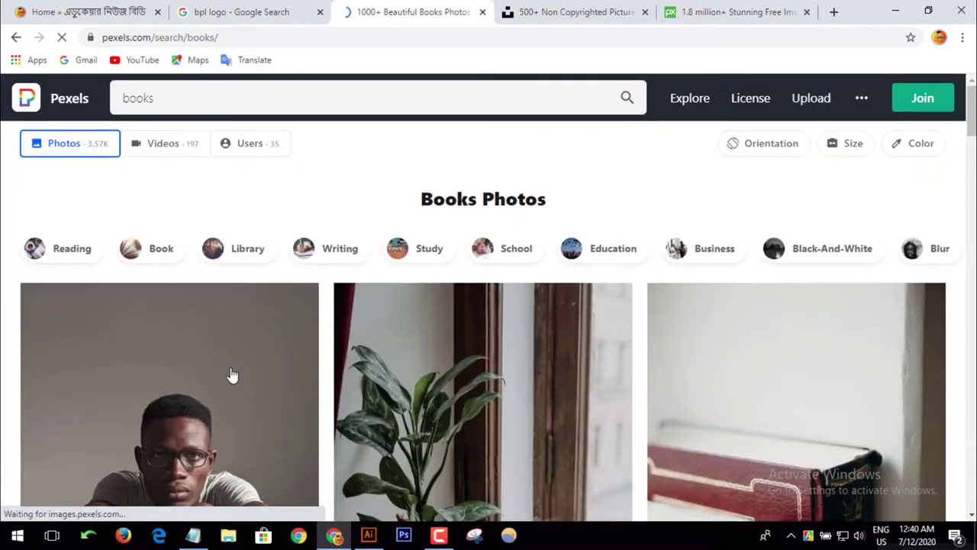
Find the man-in-glasses-with-books photo in the results and download it
scroll(338, 381, down, 2)
scroll(339, 381, down, 5)
scroll(850, 414, down, 3)
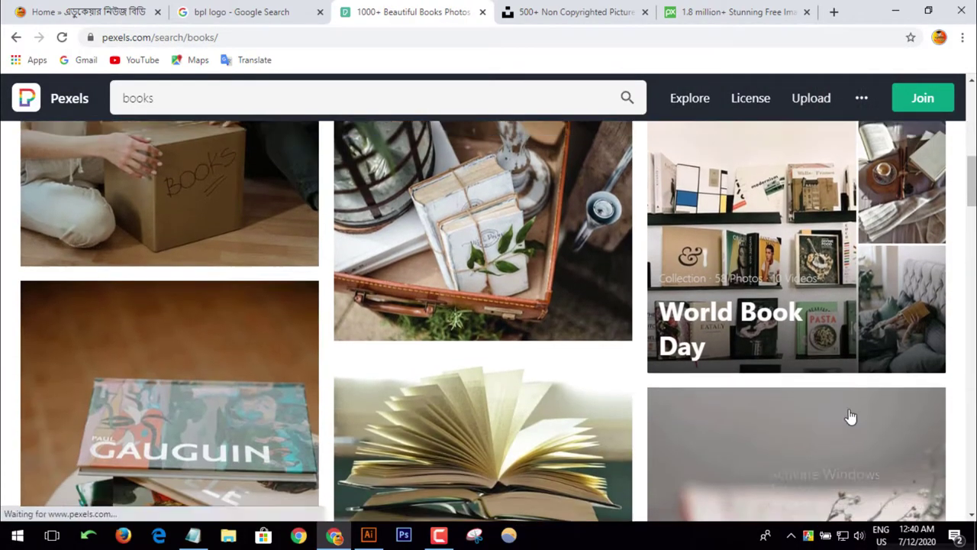
scroll(701, 347, up, 10)
scroll(700, 348, up, 1)
scroll(443, 349, down, 2)
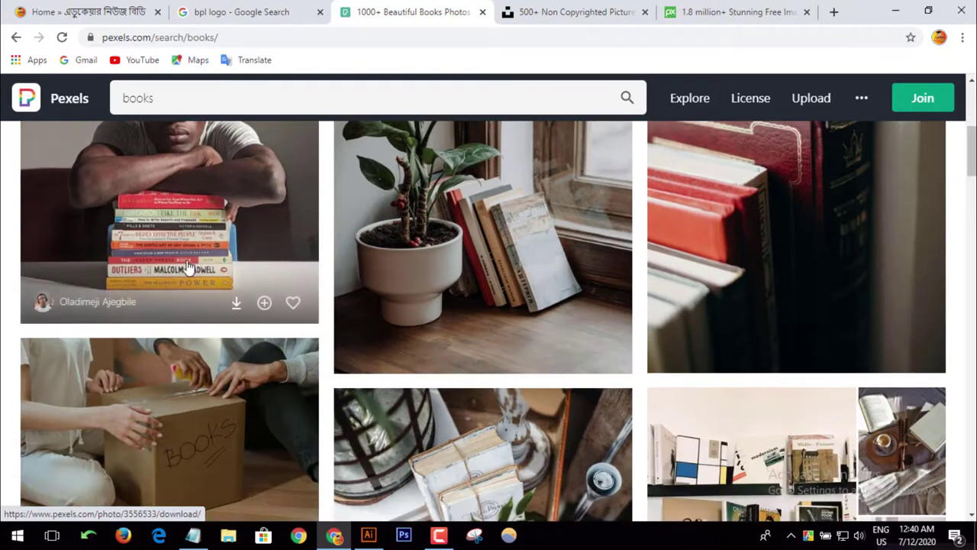
scroll(168, 228, up, 1)
scroll(275, 227, up, 1)
scroll(288, 231, down, 2)
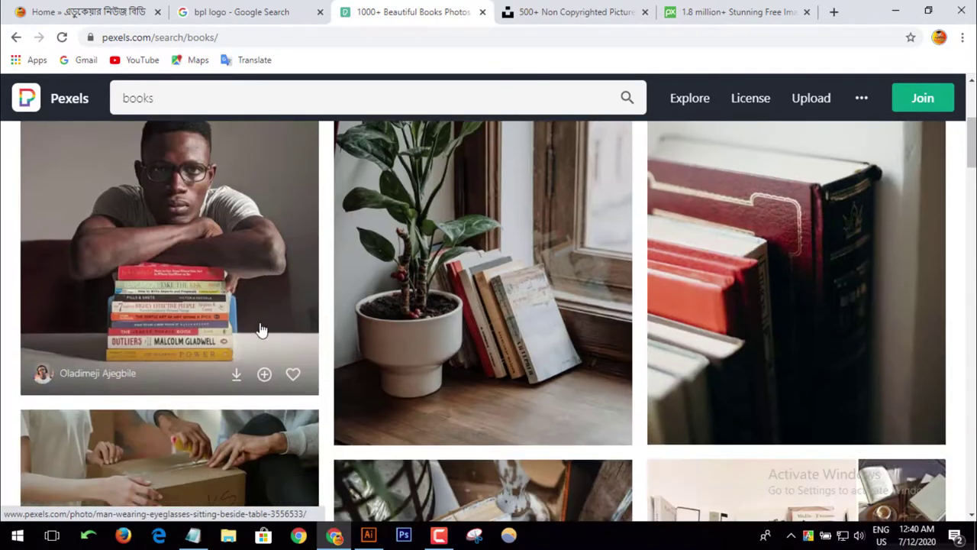
click(236, 375)
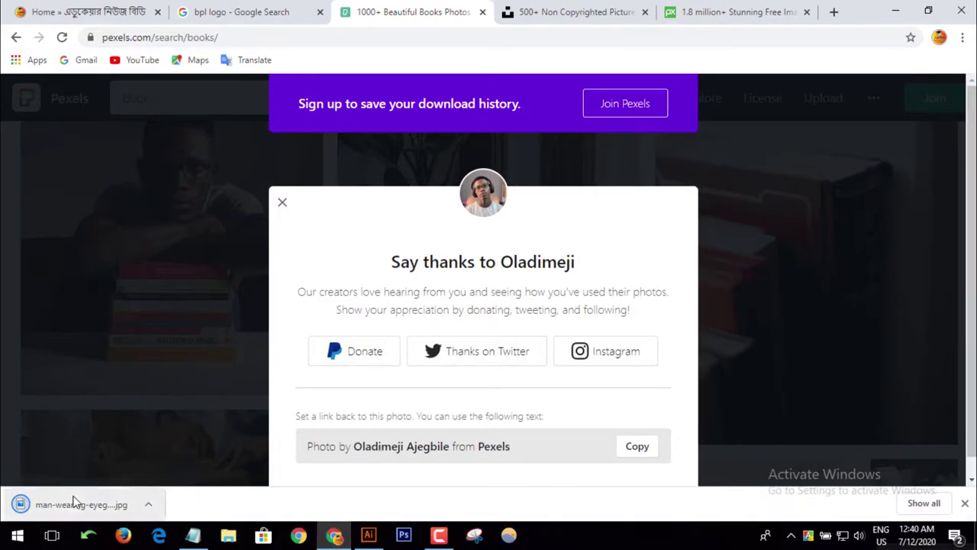
Glance over the Unsplash and Pixabay tabs
click(527, 12)
scroll(402, 335, down, 8)
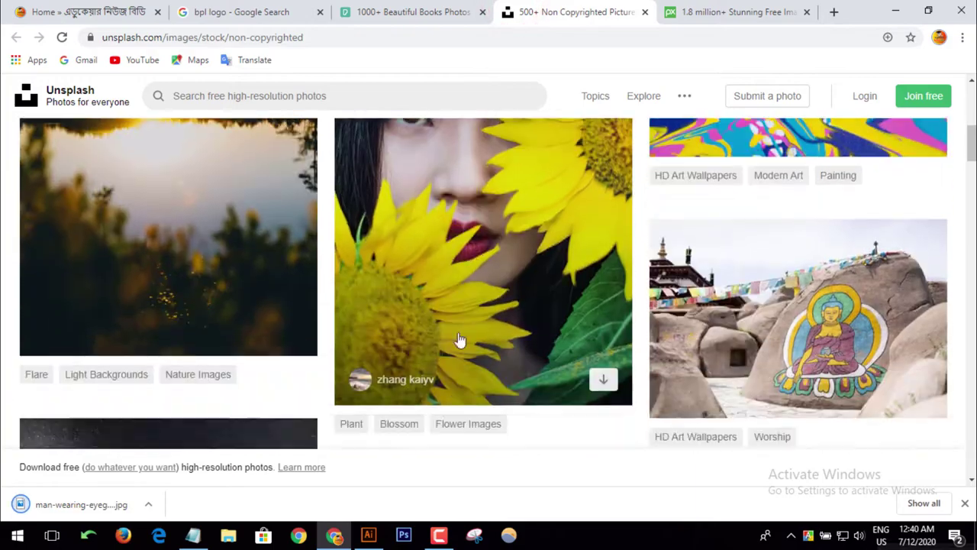
scroll(458, 338, down, 2)
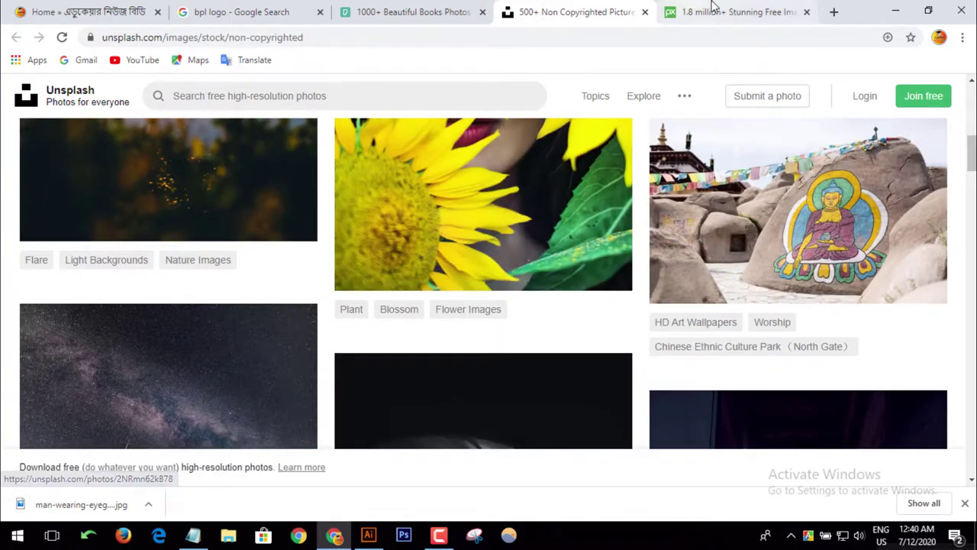
click(710, 12)
scroll(118, 119, down, 4)
scroll(118, 118, up, 4)
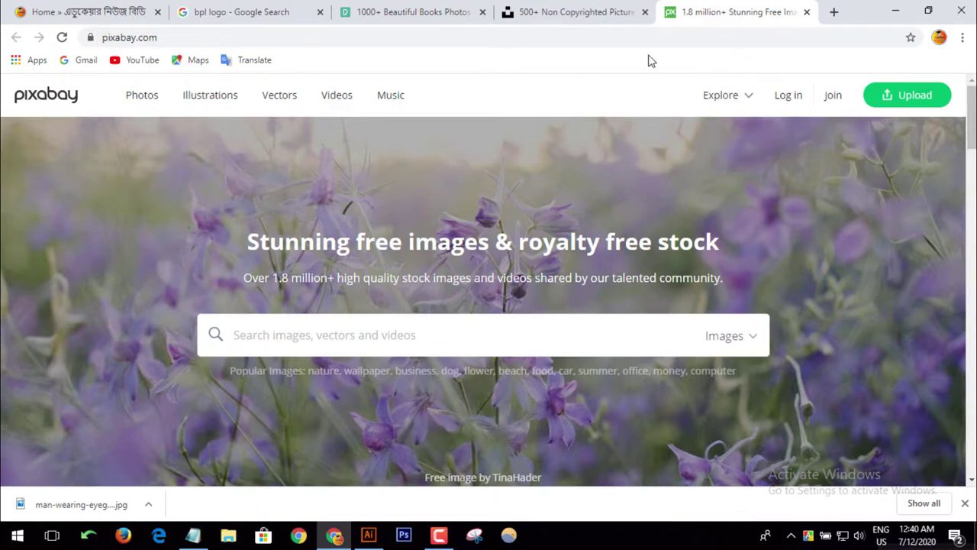
Close the Pixabay tab, minimize Chrome and refresh the desktop
click(811, 15)
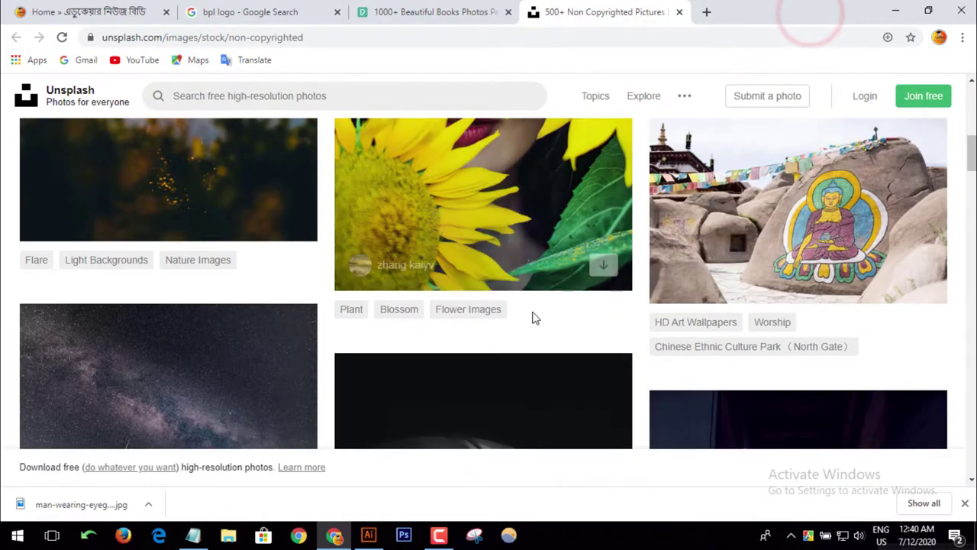
scroll(532, 316, up, 10)
click(441, 12)
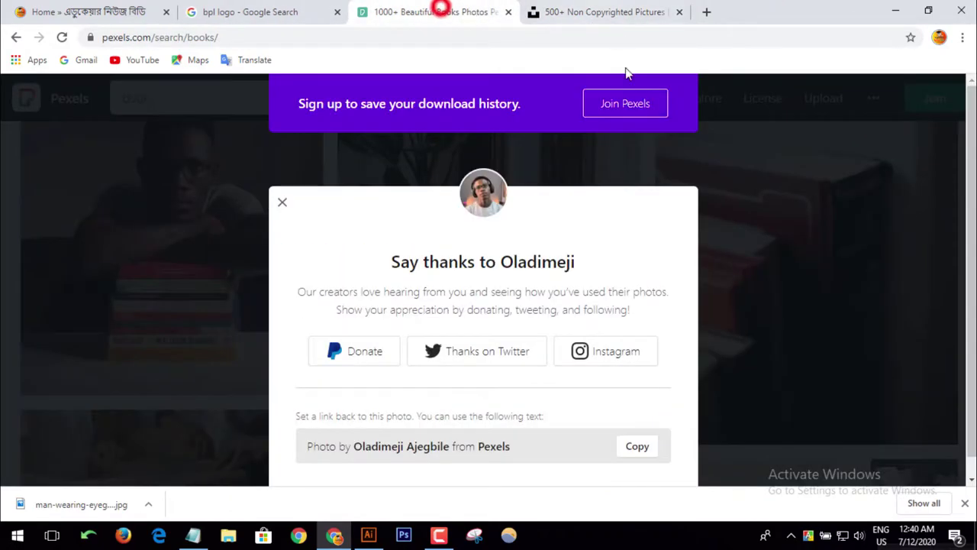
click(895, 10)
right_click(459, 208)
click(489, 243)
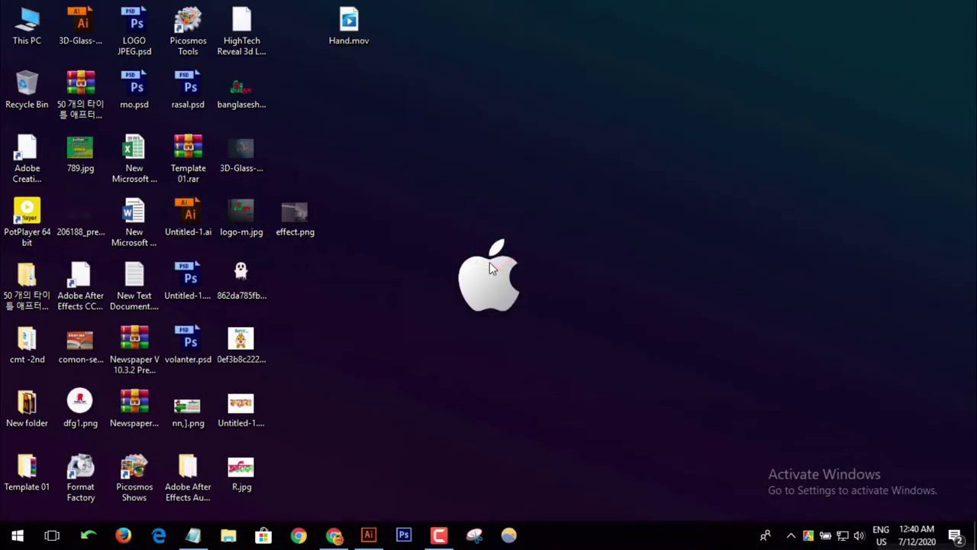
Restore the Adobe Illustrator window full-screen from the taskbar
click(371, 535)
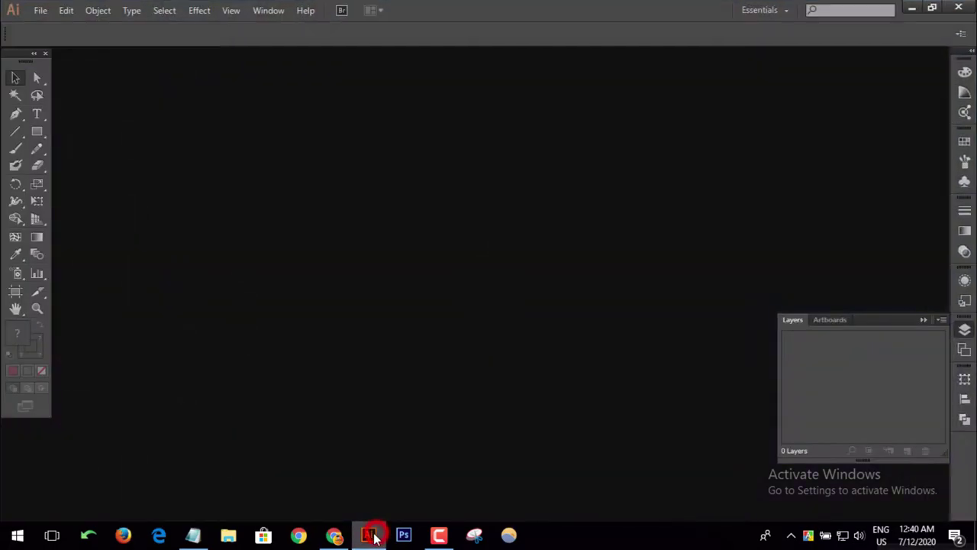
click(371, 535)
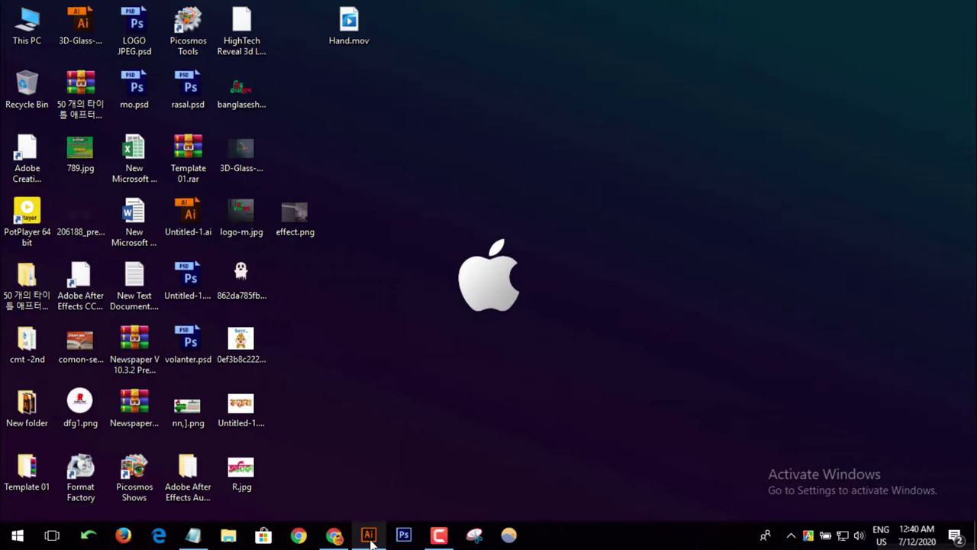
mouse_move(369, 536)
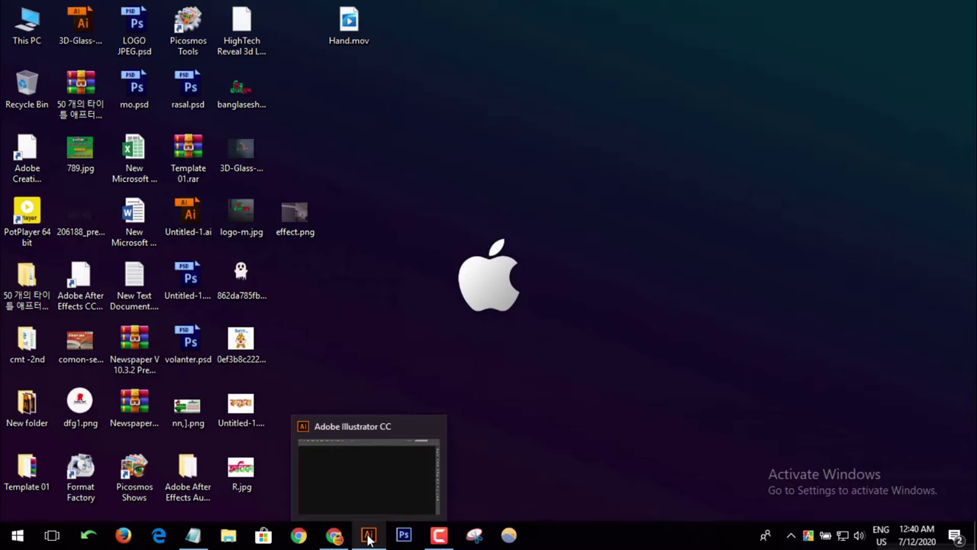
click(368, 538)
click(155, 167)
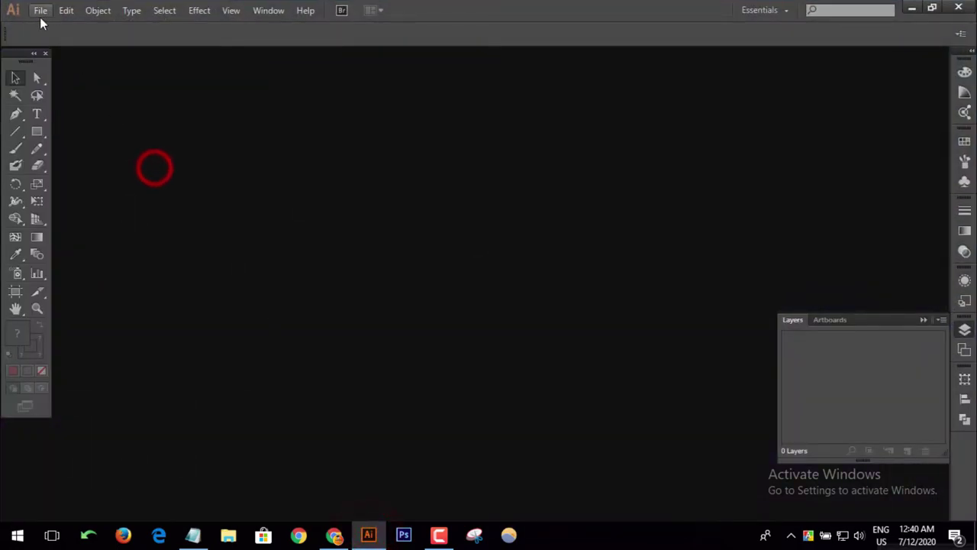
Start a File > New document and select its 960 px Width field
click(40, 15)
click(44, 28)
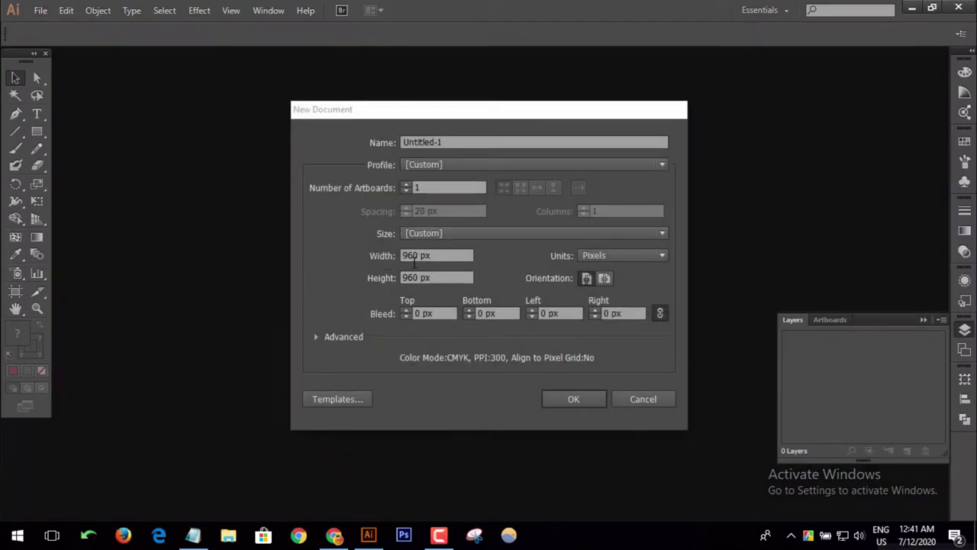
click(419, 255)
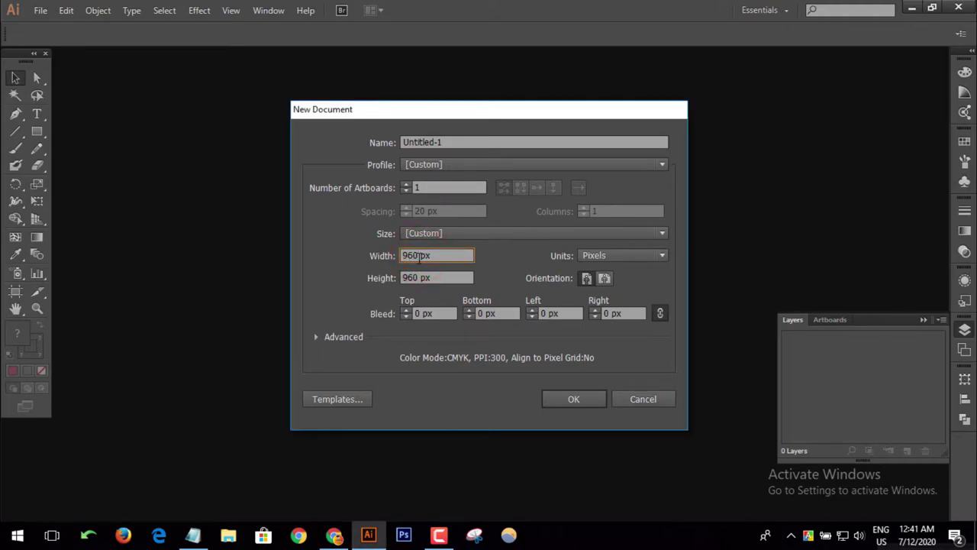
click(333, 535)
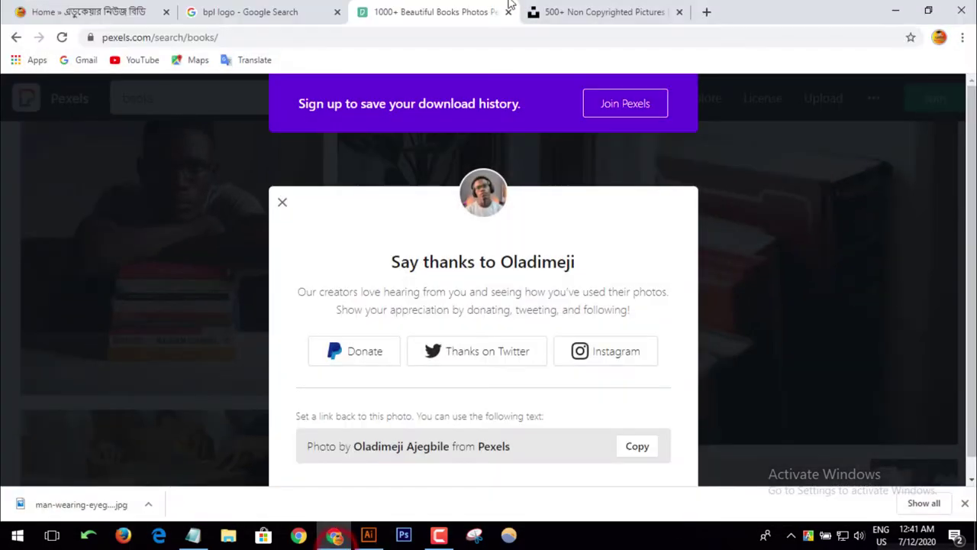
In the Unsplash tab, Google search 'wordpress featured image size' by editing an earlier query
click(618, 10)
click(516, 34)
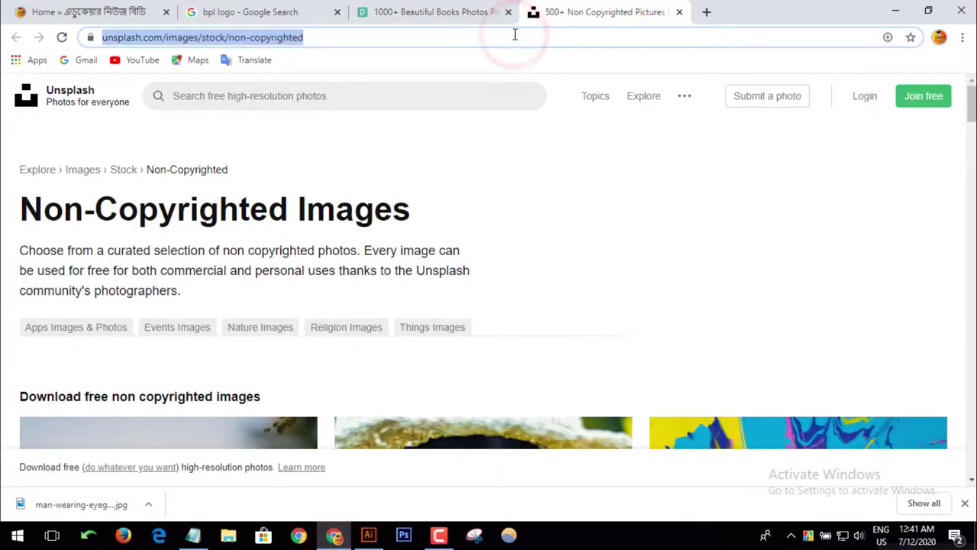
text(wor)
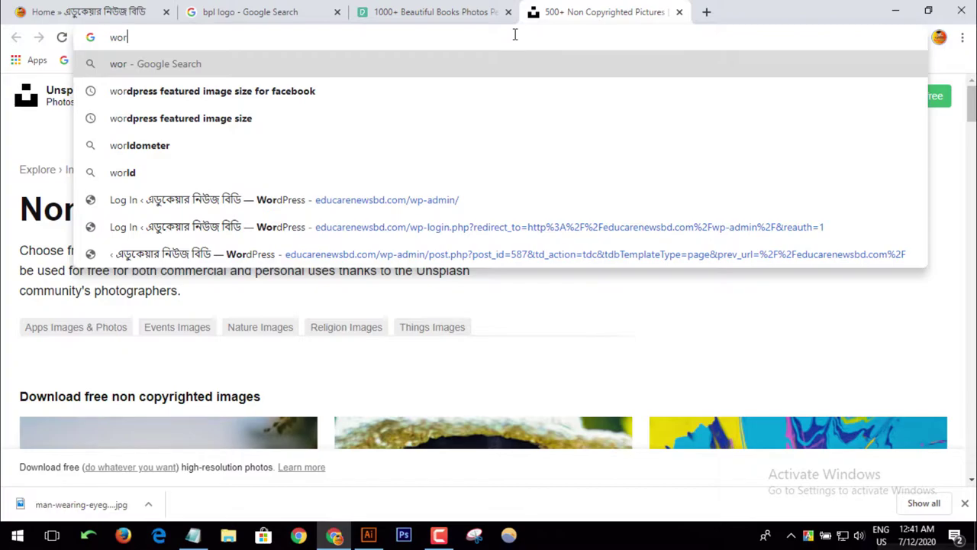
key(Down)
drag(305, 37, 248, 37)
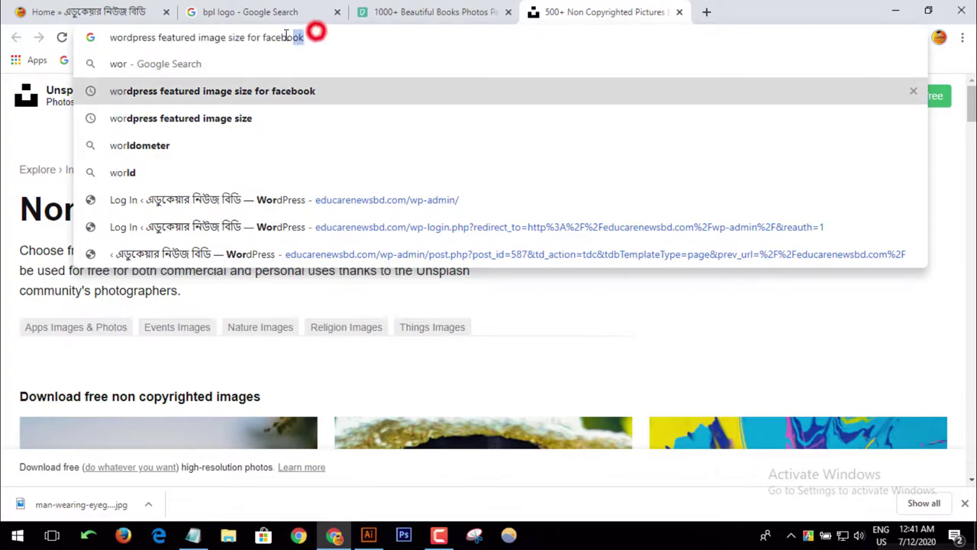
key(BackSpace)
key(Return)
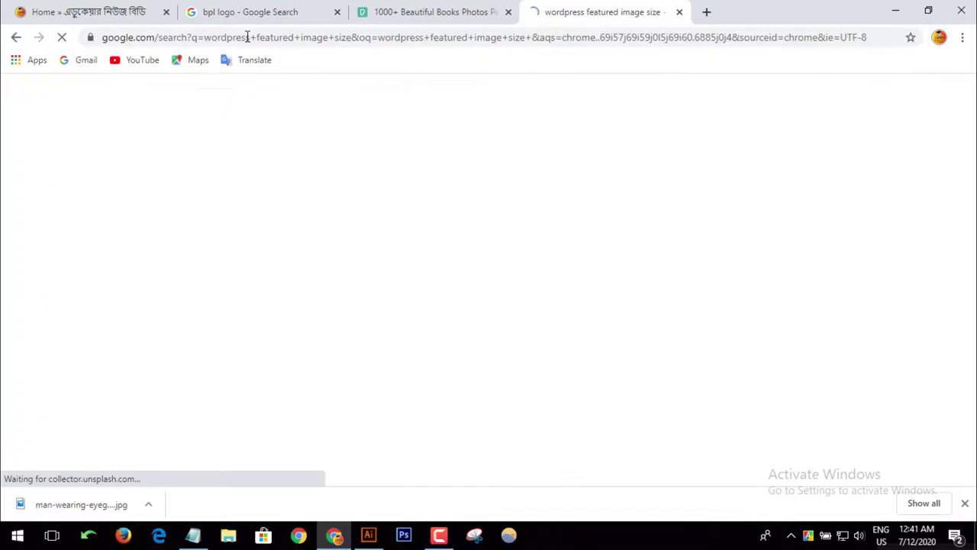
Highlight the '1200 x 628' pixels answer in the search snippet
scroll(251, 300, down, 2)
scroll(256, 275, down, 6)
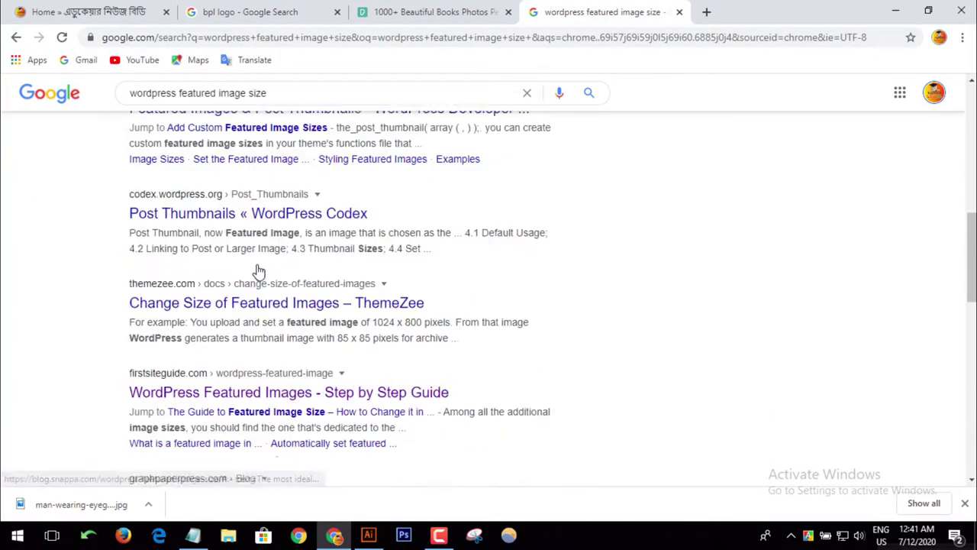
scroll(257, 267, down, 7)
scroll(257, 265, up, 4)
scroll(259, 265, up, 6)
scroll(252, 269, up, 4)
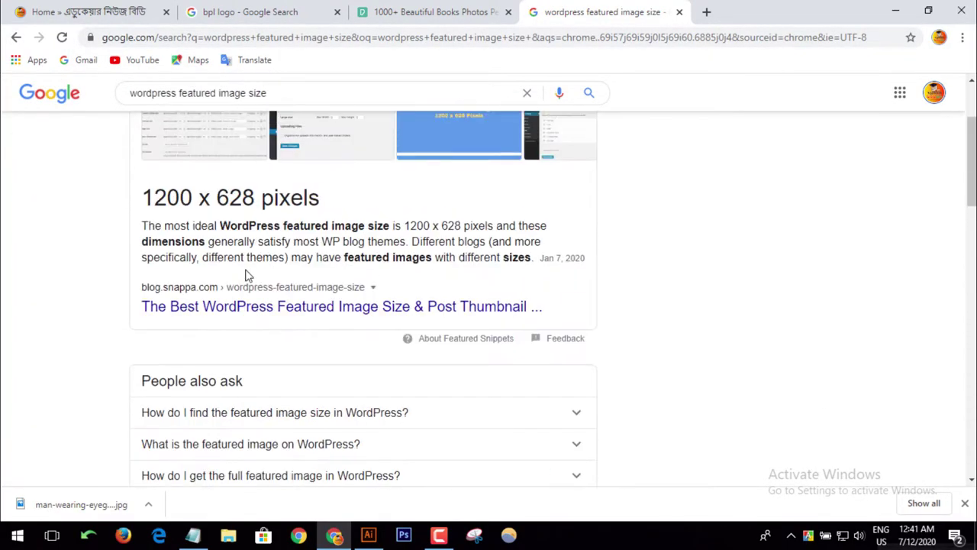
drag(142, 197, 268, 200)
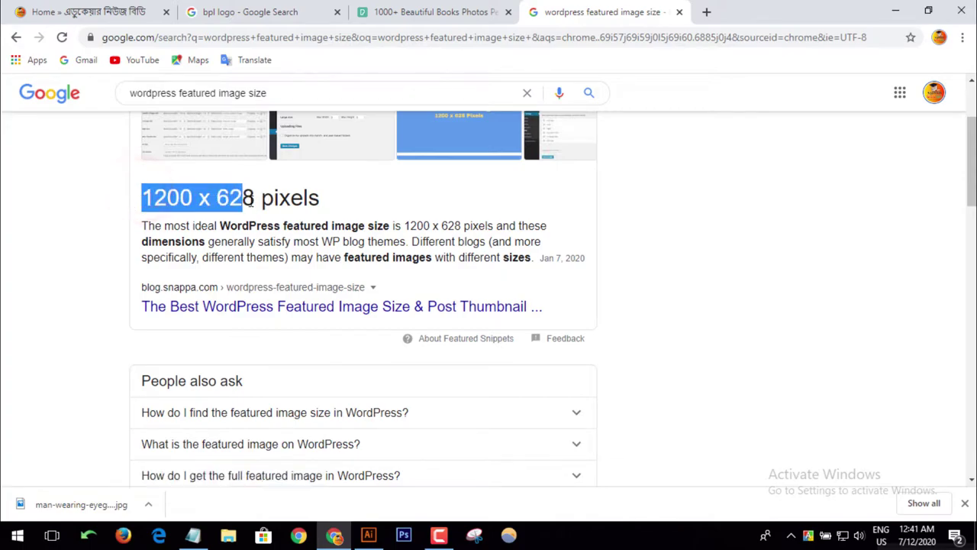
mouse_move(269, 200)
mouse_down()
mouse_move(260, 198)
mouse_move(277, 197)
mouse_move(211, 192)
mouse_up()
scroll(343, 295, up, 2)
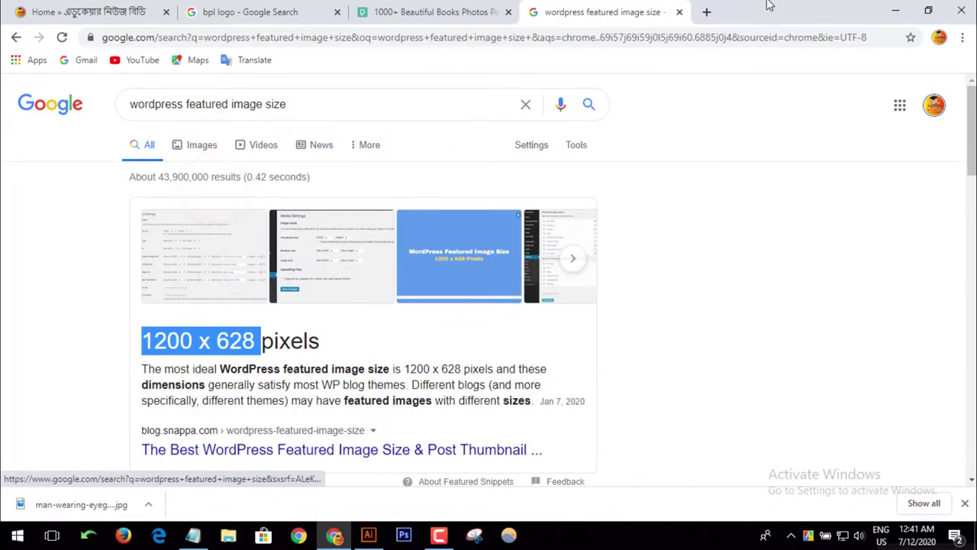
Enter the new document width and set the height to 477 px
click(896, 11)
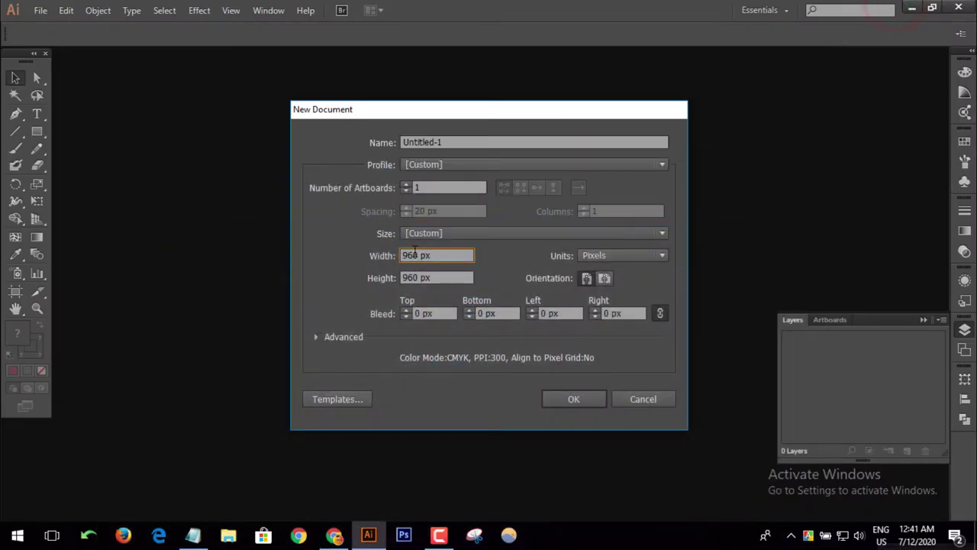
double_click(422, 255)
text(6)
double_click(416, 278)
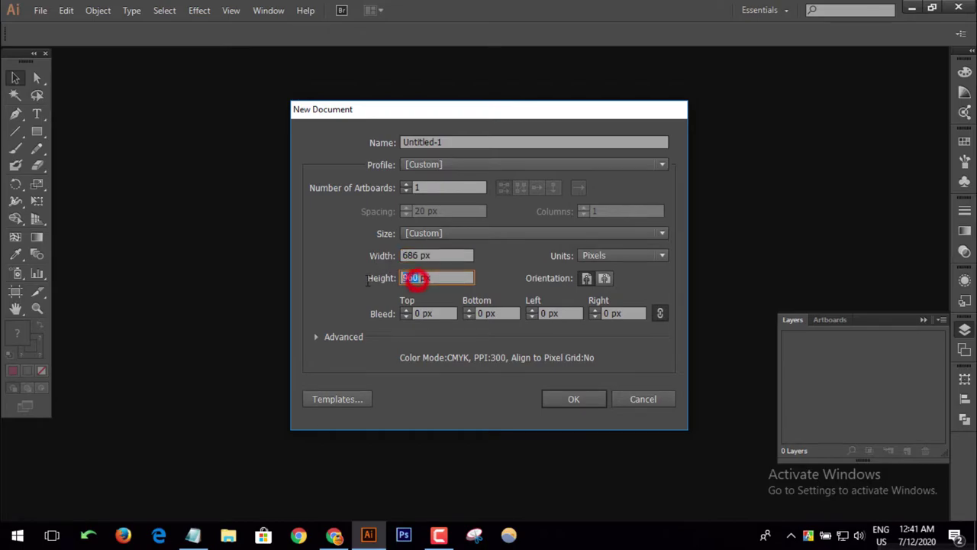
text(77)
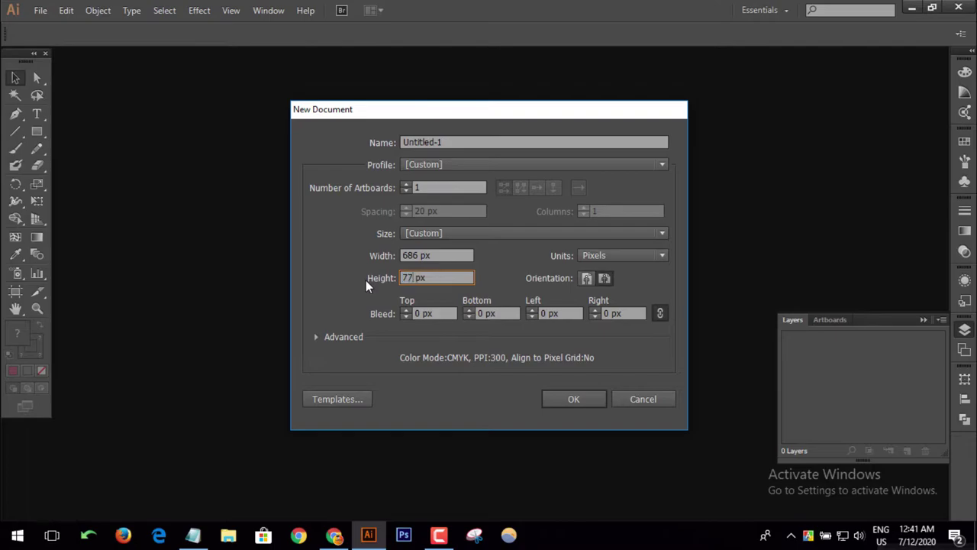
key(BackSpace)
key(BackSpace)
text(47)
text(7)
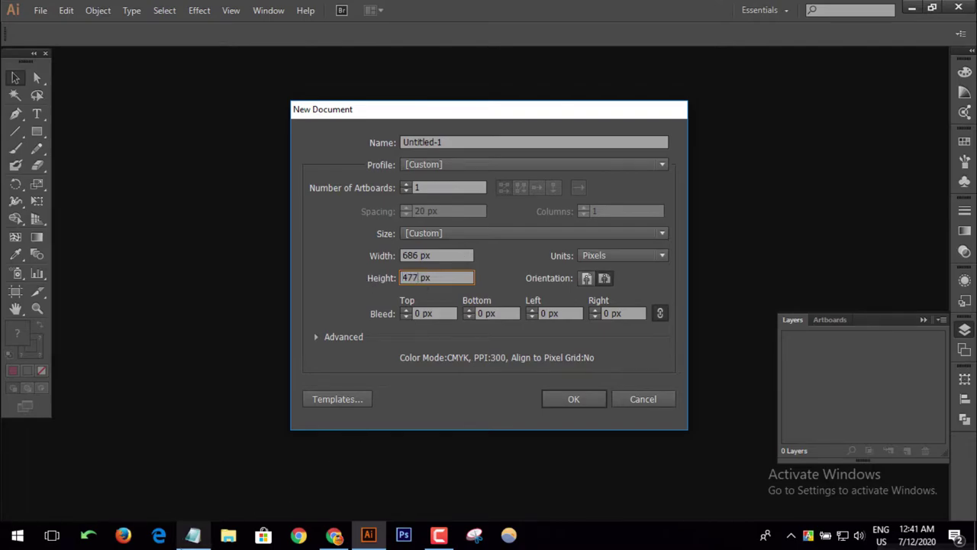
Check the 686 × 477 sizes against the Notepad note and retype the width as 686
click(193, 534)
key(ctrl+a)
click(227, 191)
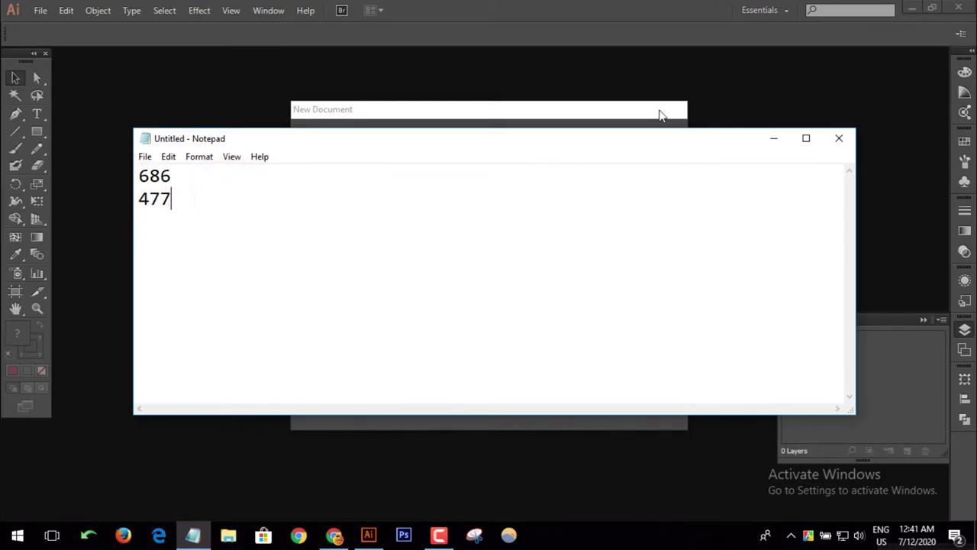
click(773, 138)
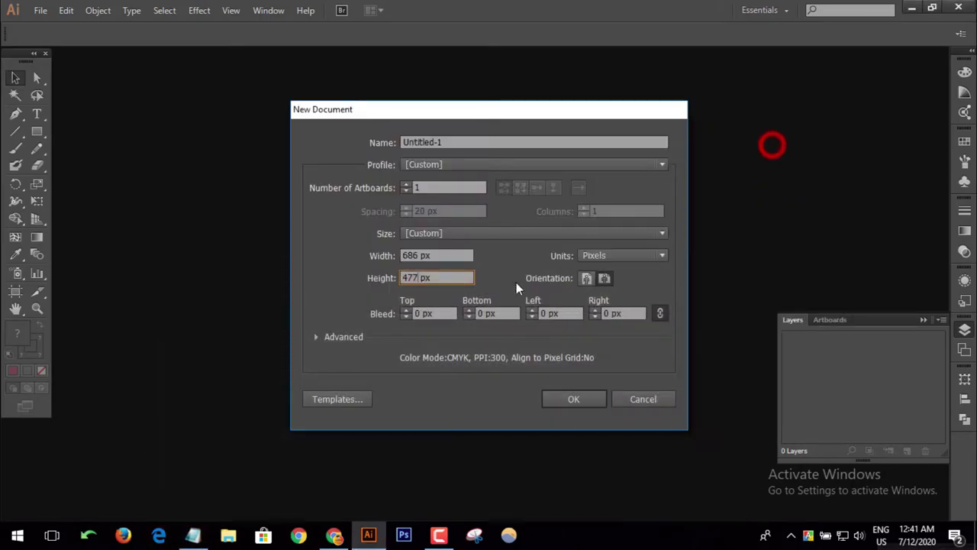
click(416, 255)
click(419, 280)
double_click(418, 278)
click(412, 276)
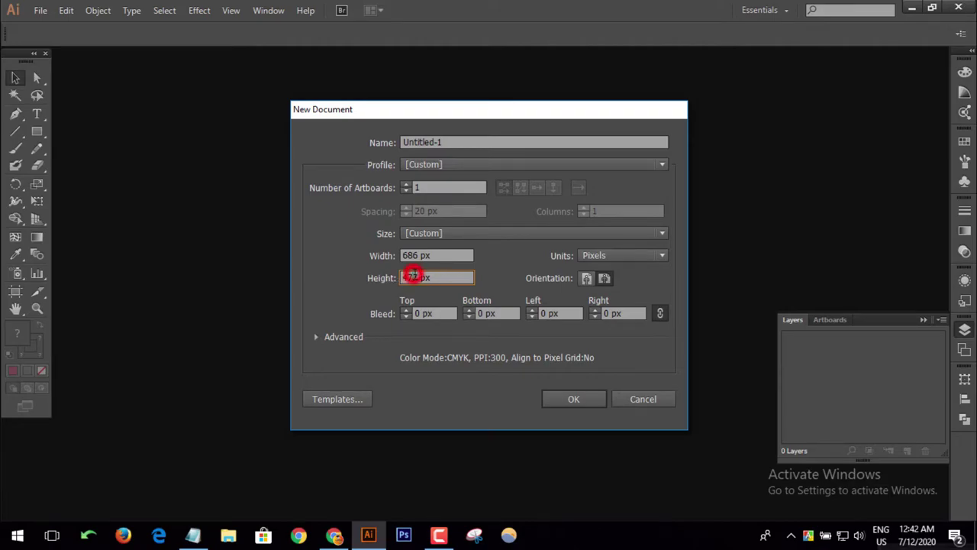
double_click(414, 277)
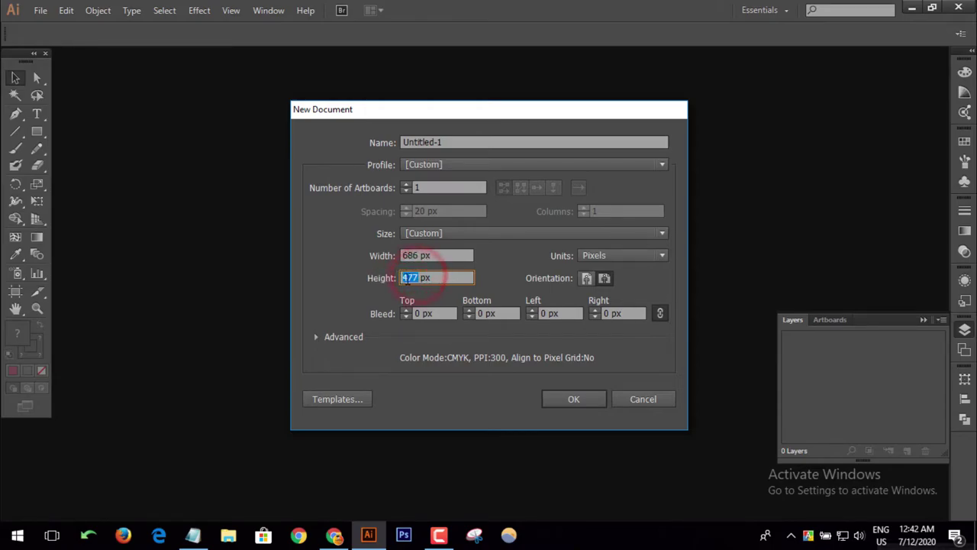
double_click(410, 255)
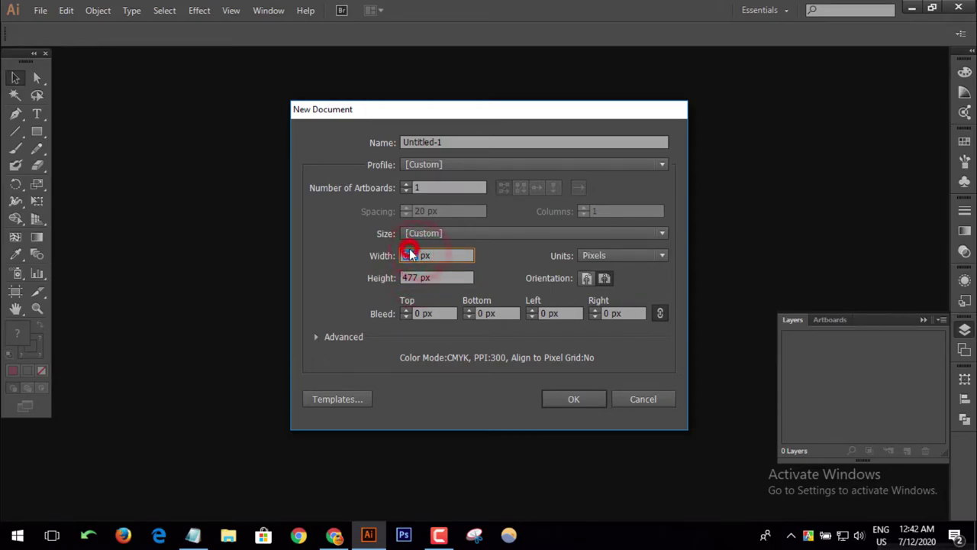
text(686)
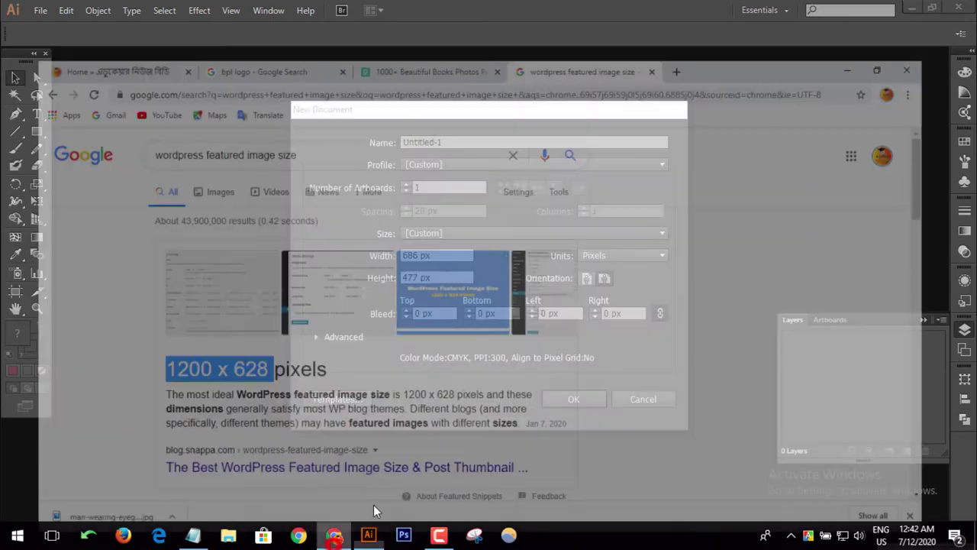
click(374, 504)
click(86, 9)
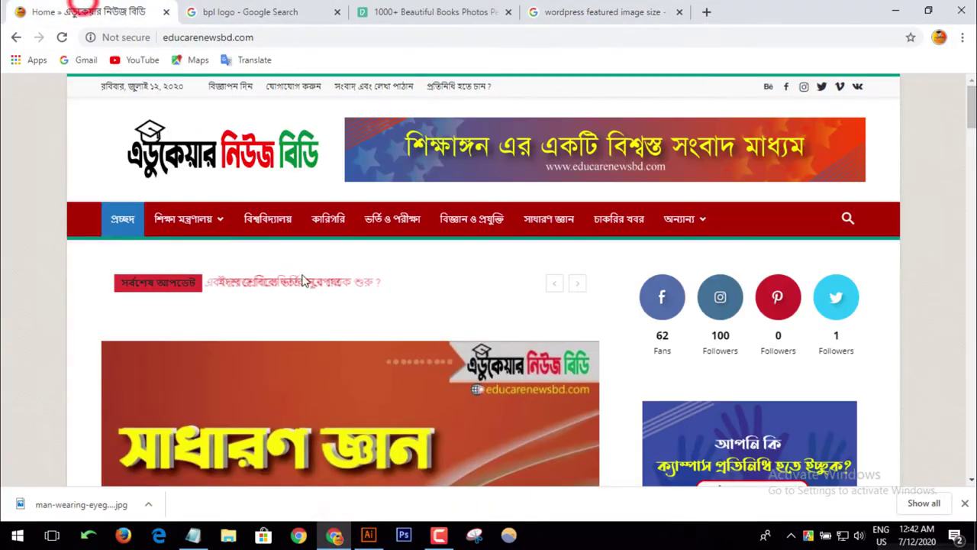
scroll(344, 335, down, 5)
scroll(358, 365, down, 5)
scroll(347, 303, down, 5)
scroll(349, 313, down, 5)
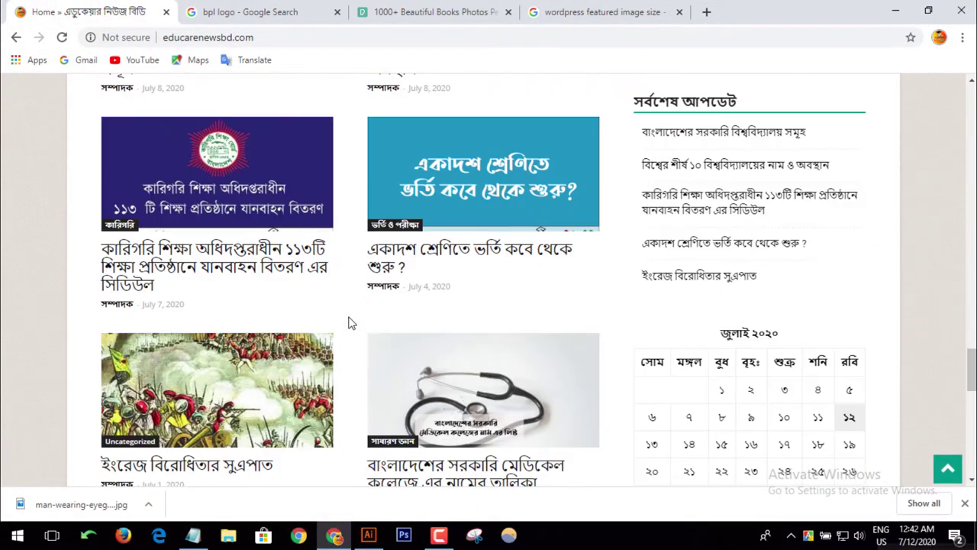
scroll(349, 321, down, 3)
scroll(349, 321, up, 5)
scroll(107, 84, up, 5)
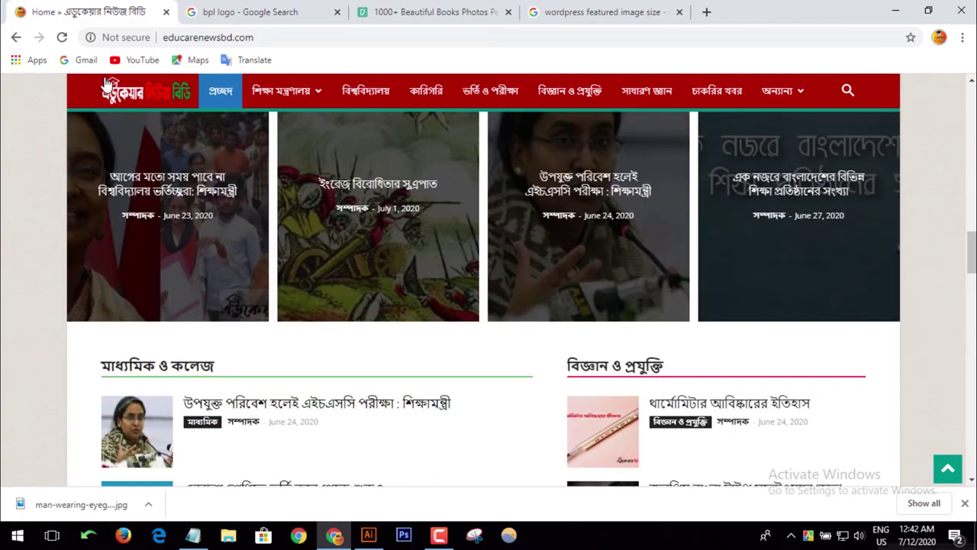
click(61, 37)
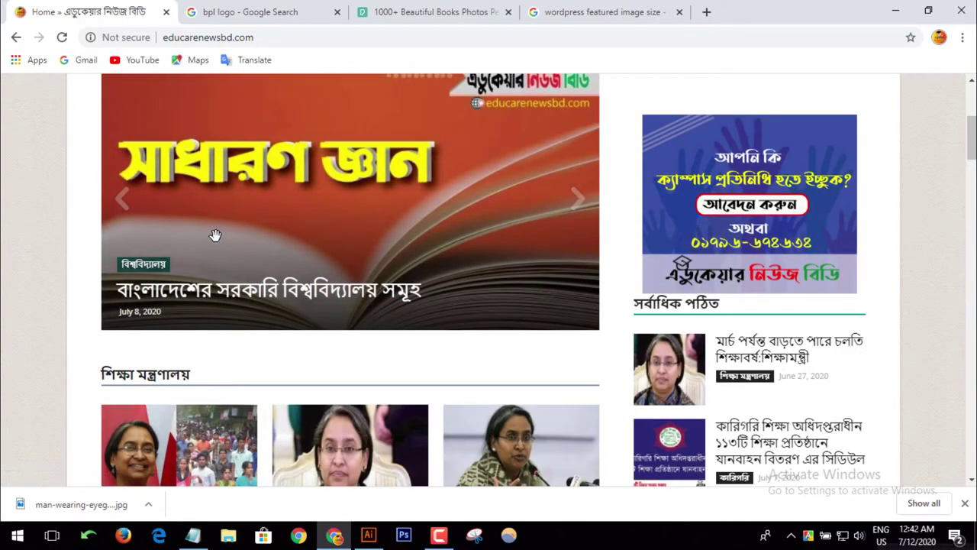
scroll(214, 234, up, 4)
scroll(311, 310, down, 1)
scroll(311, 309, down, 10)
scroll(417, 412, down, 5)
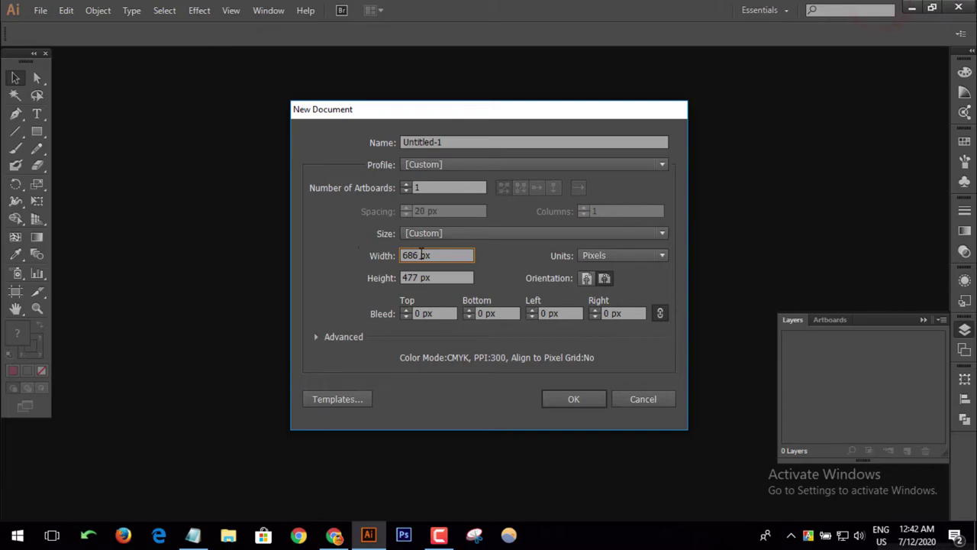
Confirm width 686 px and height 477 px and create the blank document
double_click(416, 255)
click(417, 277)
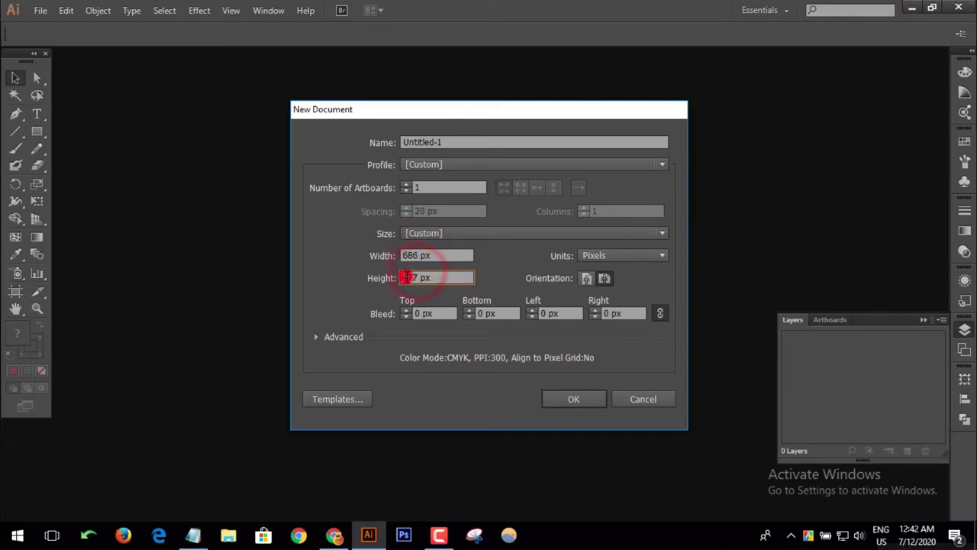
double_click(416, 277)
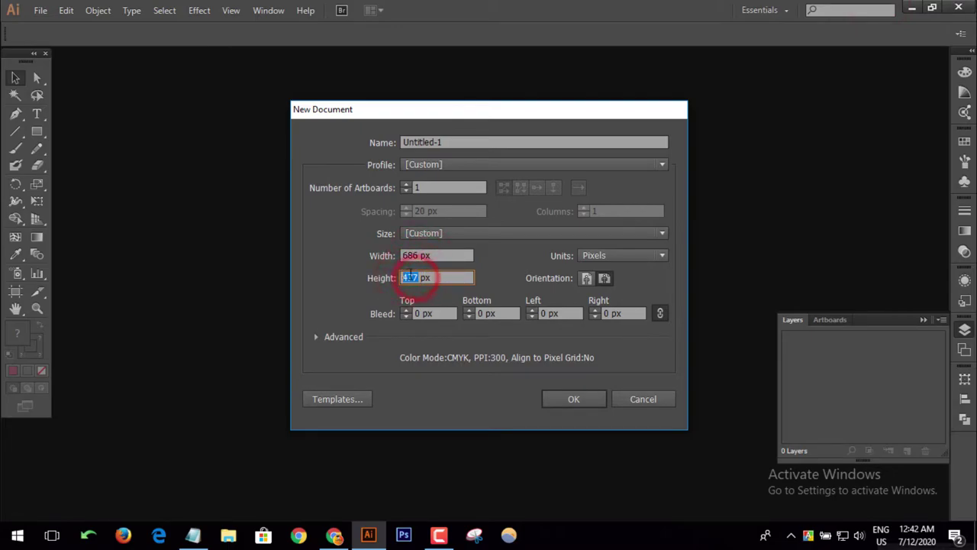
click(574, 398)
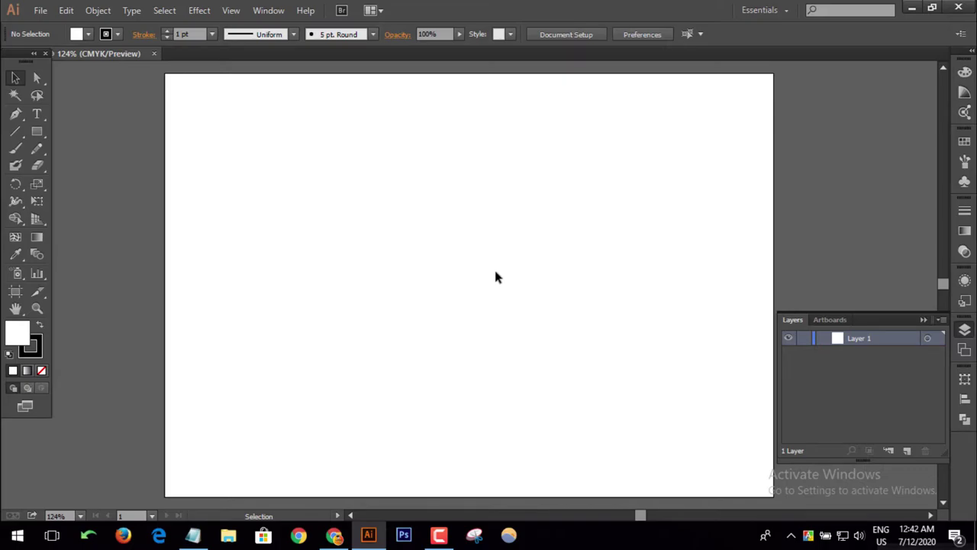
scroll(494, 269, down, 1)
scroll(491, 277, up, 2)
scroll(491, 279, down, 2)
scroll(492, 288, up, 1)
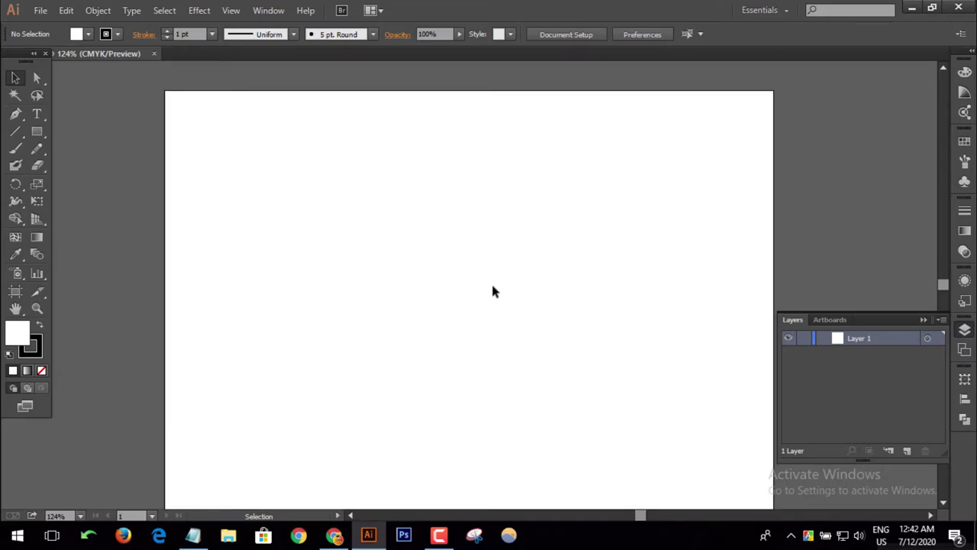
scroll(493, 291, down, 1)
scroll(492, 290, up, 1)
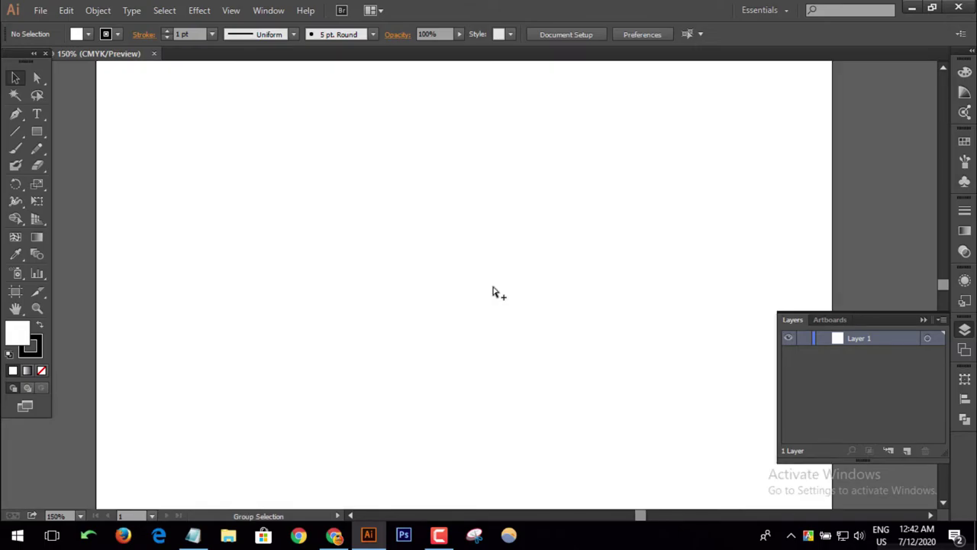
scroll(493, 291, down, 1)
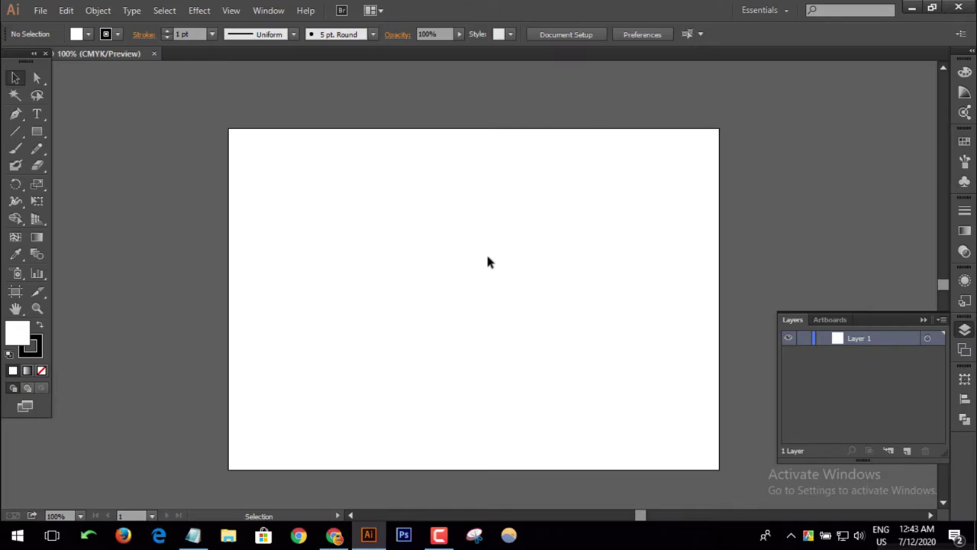
scroll(367, 232, down, 1)
Place man-wearing-eyeglasses-sitting-beside-table-3556533.jpg from the Downloads folder as a linked image
click(40, 10)
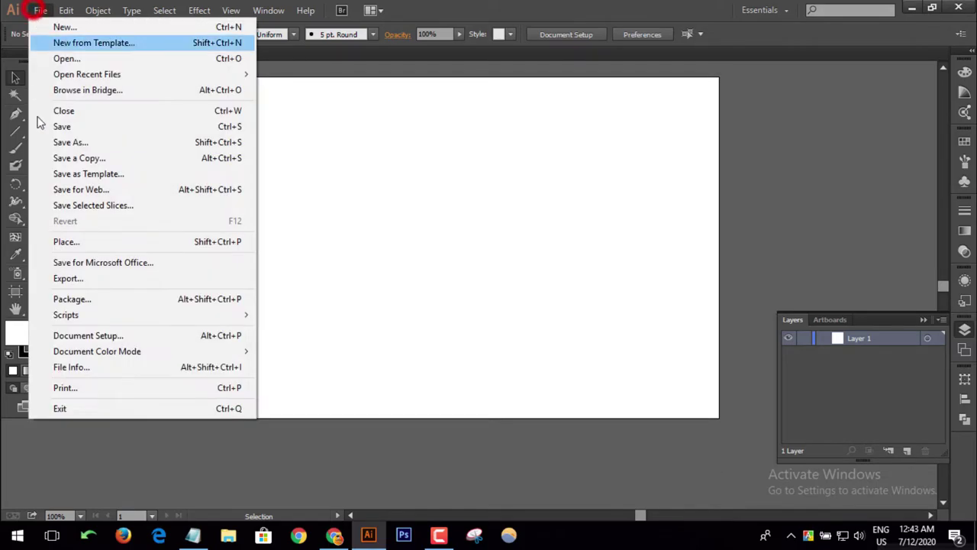
click(63, 245)
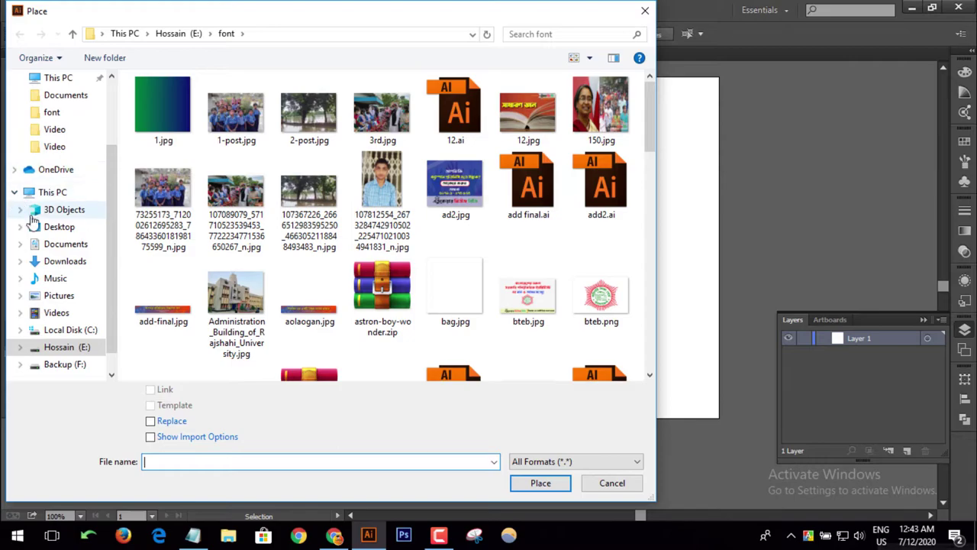
click(55, 95)
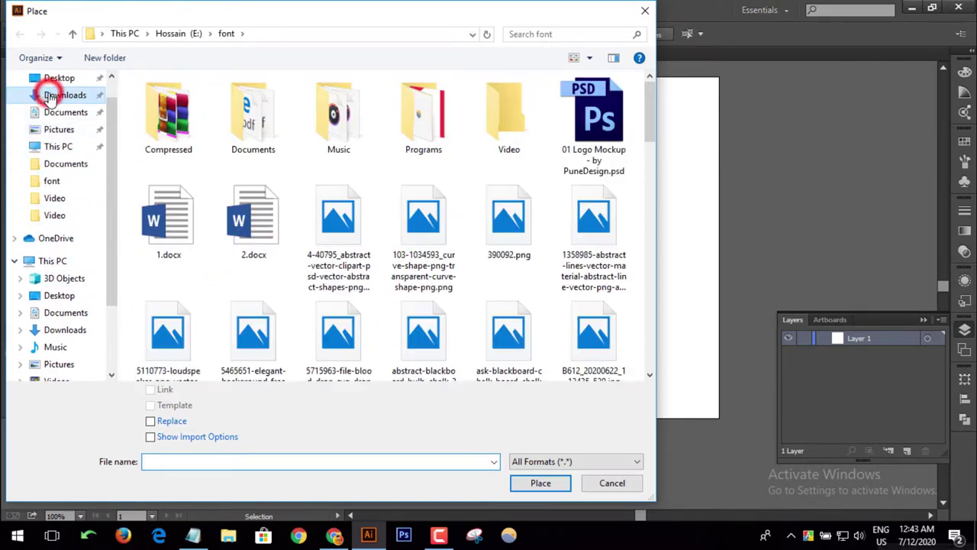
scroll(382, 306, down, 2)
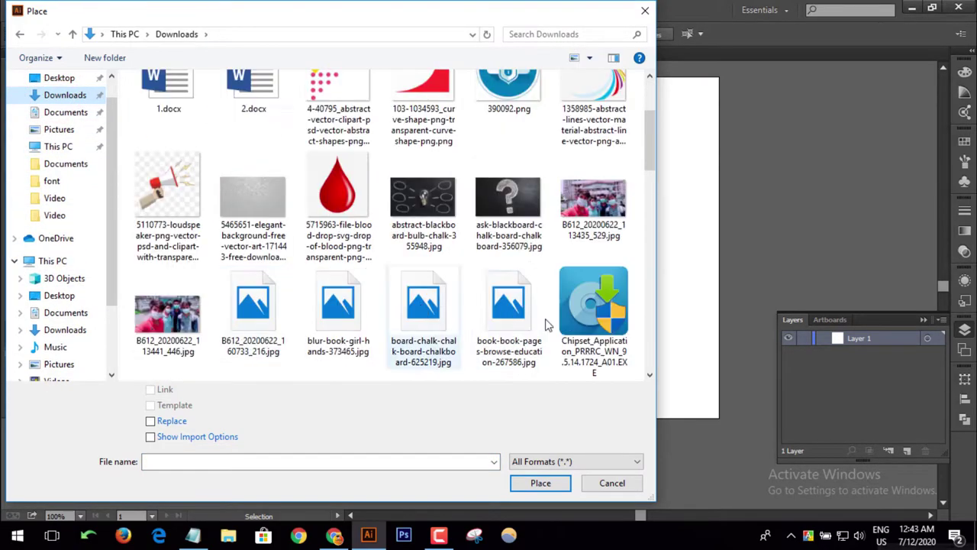
scroll(414, 334, down, 3)
scroll(412, 328, down, 3)
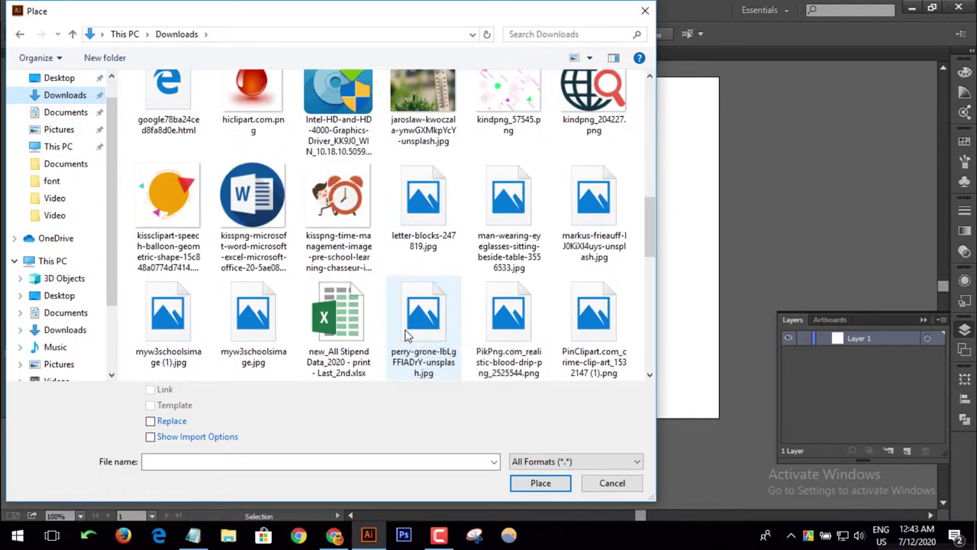
click(508, 203)
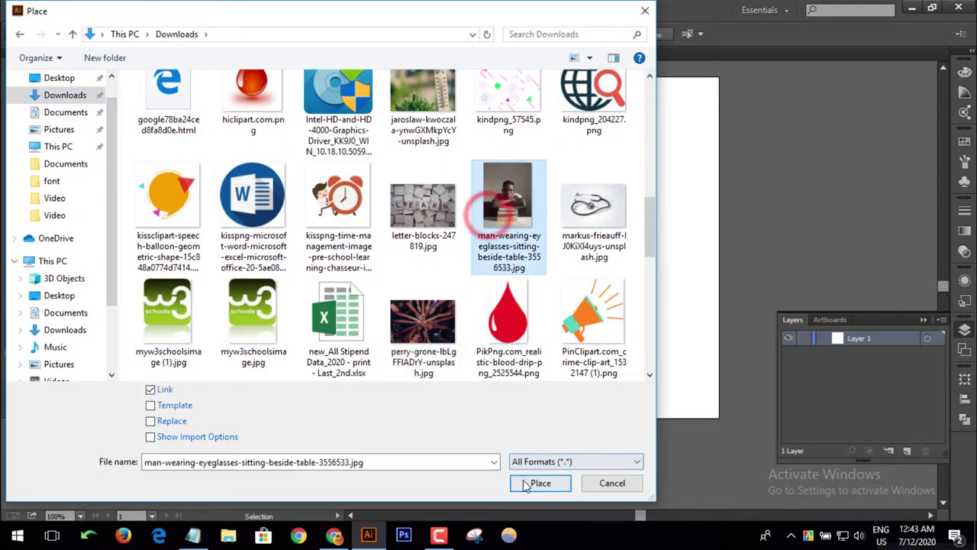
click(525, 481)
Drop the photo onto the canvas, move it up-left and scale it down from its corners
click(193, 113)
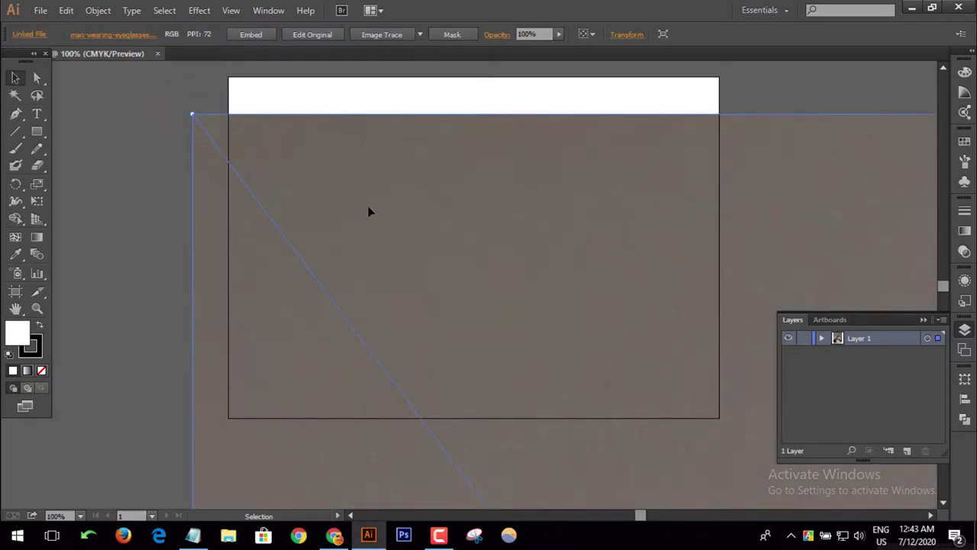
drag(369, 211, 259, 150)
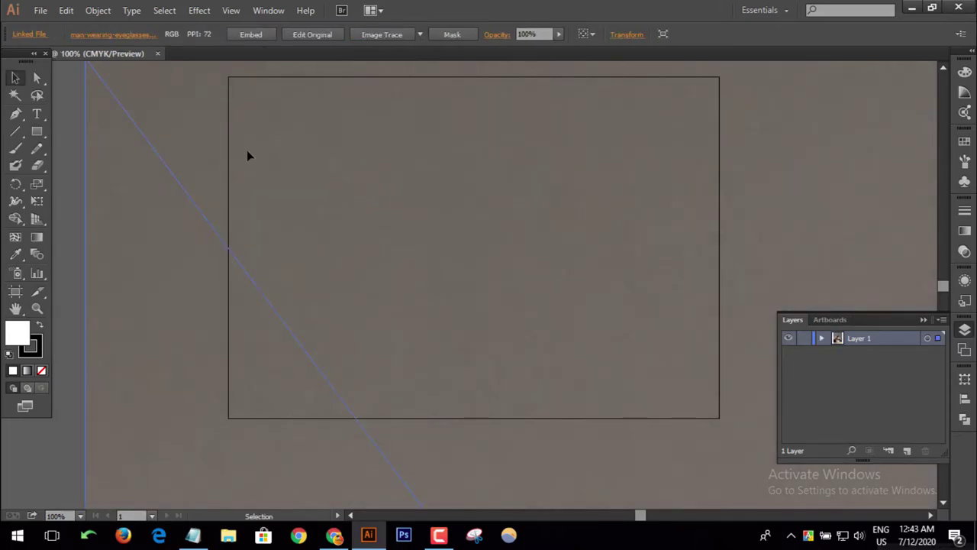
scroll(76, 95, up, 2)
scroll(12, 91, up, 2)
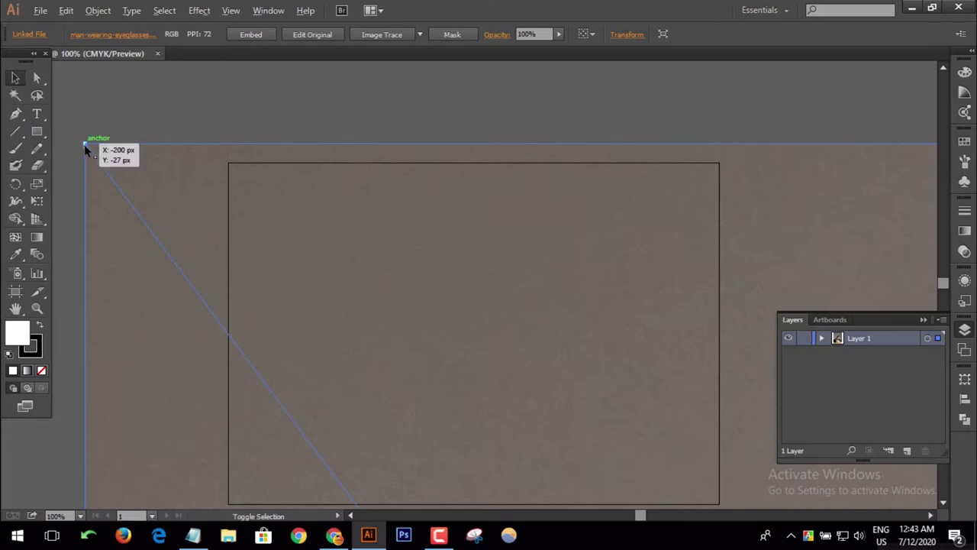
drag(84, 144, 298, 427)
mouse_move(467, 473)
mouse_down()
mouse_move(144, 186)
mouse_move(309, 290)
mouse_move(403, 304)
mouse_up()
Resize and reposition the photo so it covers the 686 × 477 artboard, overhanging top and bottom
alt+scroll(402, 305, down, 3)
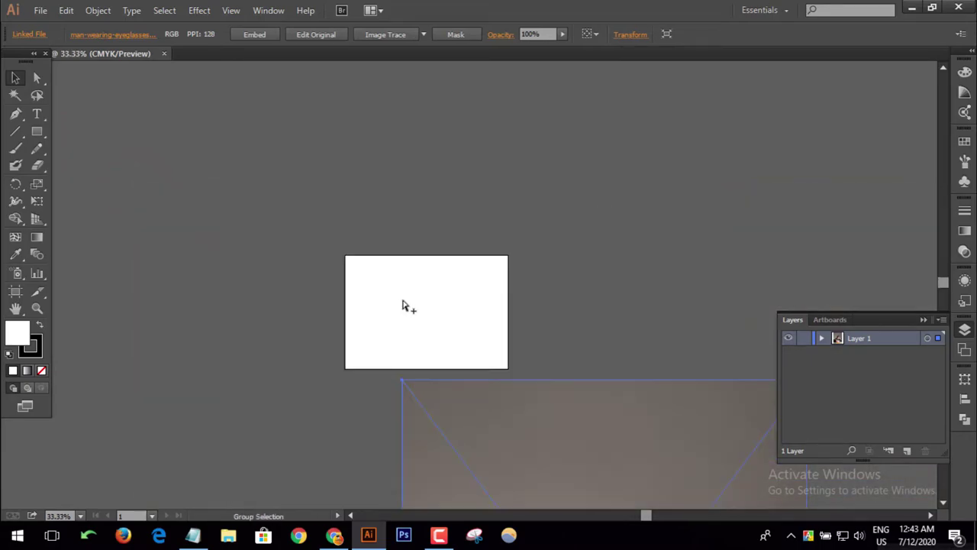
click(481, 402)
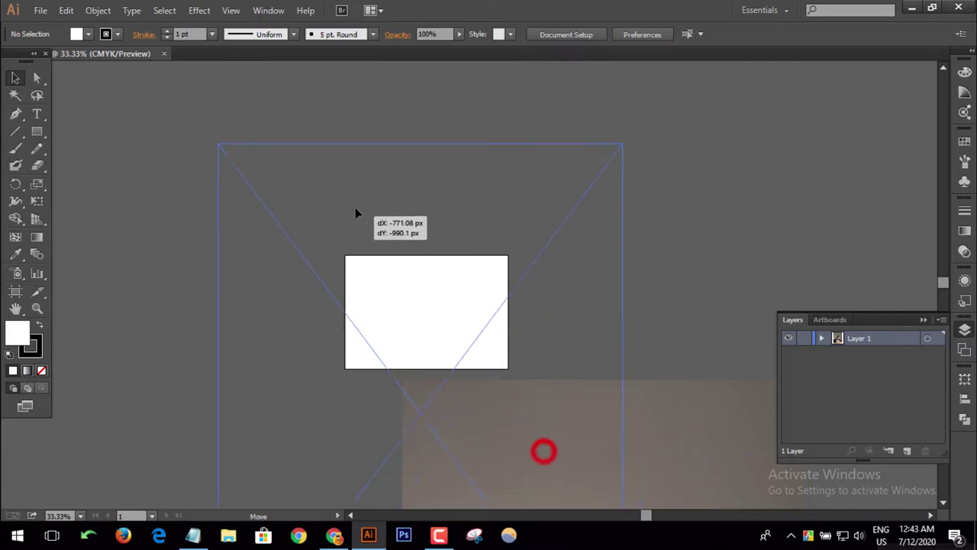
drag(543, 451, 353, 206)
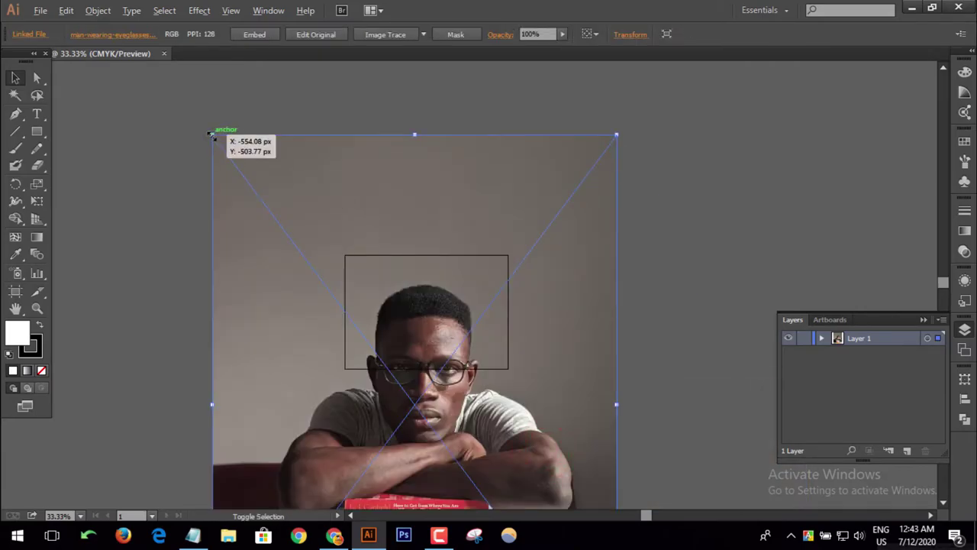
drag(212, 135, 345, 310)
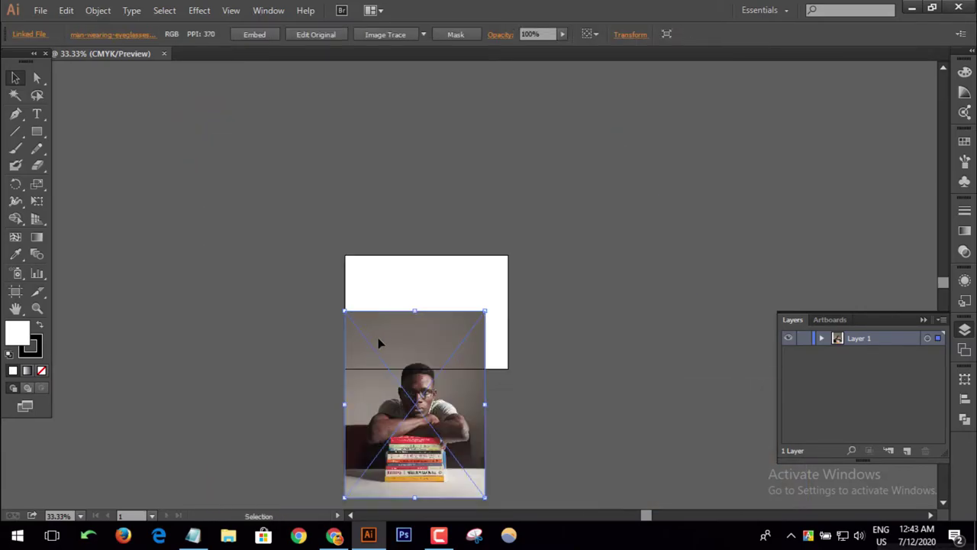
mouse_move(380, 343)
mouse_down()
mouse_move(362, 296)
mouse_move(352, 293)
mouse_up()
mouse_move(480, 400)
mouse_down()
mouse_move(505, 413)
mouse_move(489, 400)
mouse_up()
drag(465, 329, 484, 313)
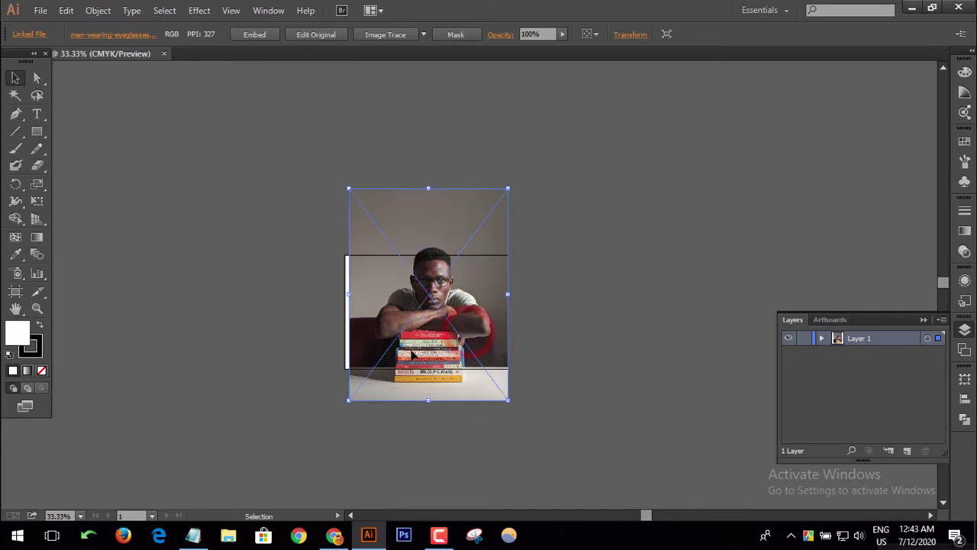
click(347, 398)
drag(334, 418, 341, 412)
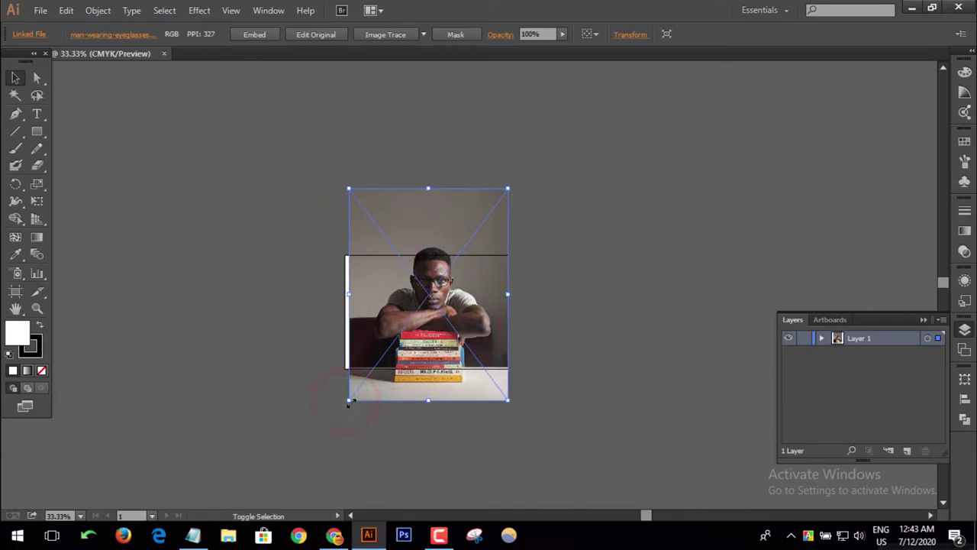
drag(400, 318, 391, 334)
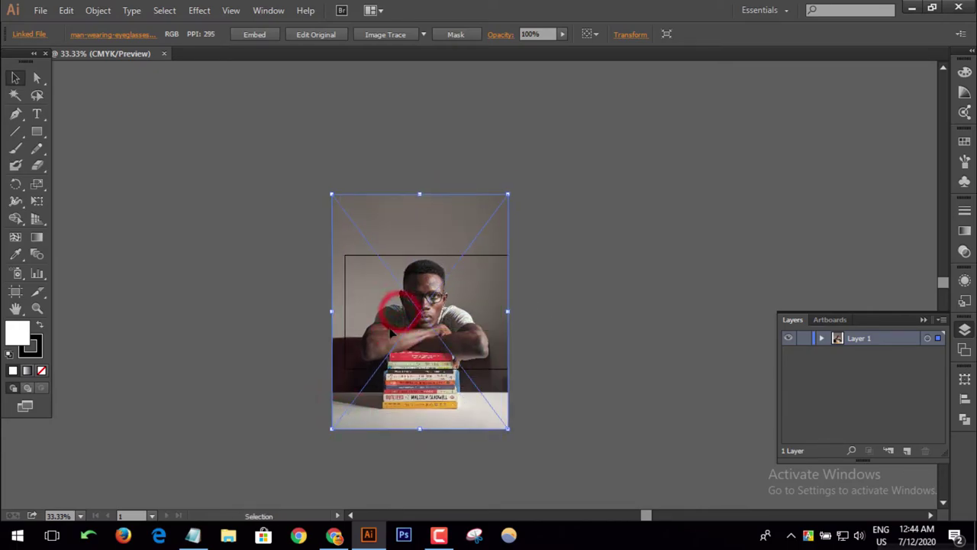
click(567, 337)
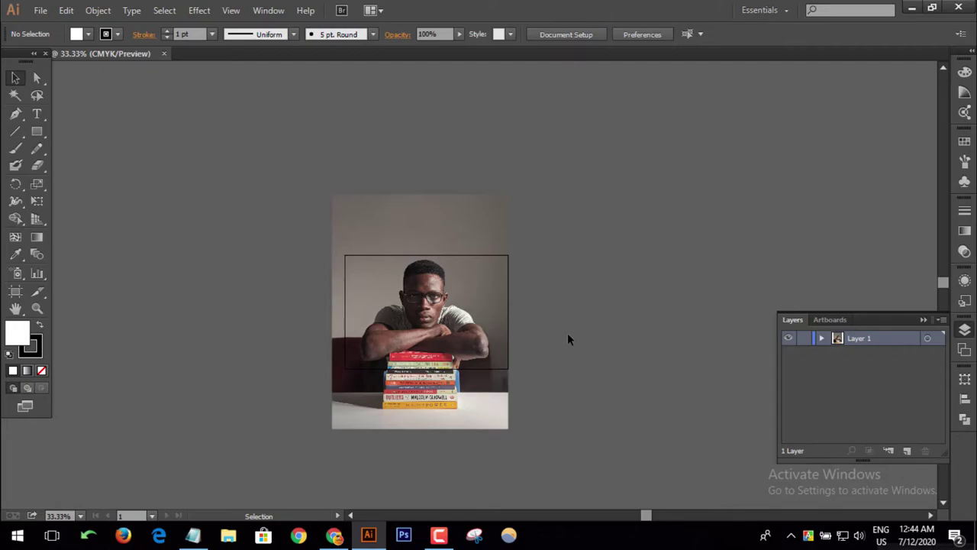
Drag the photo until it is horizontally centred on the artboard, then nudge it slightly lower
scroll(550, 330, down, 2)
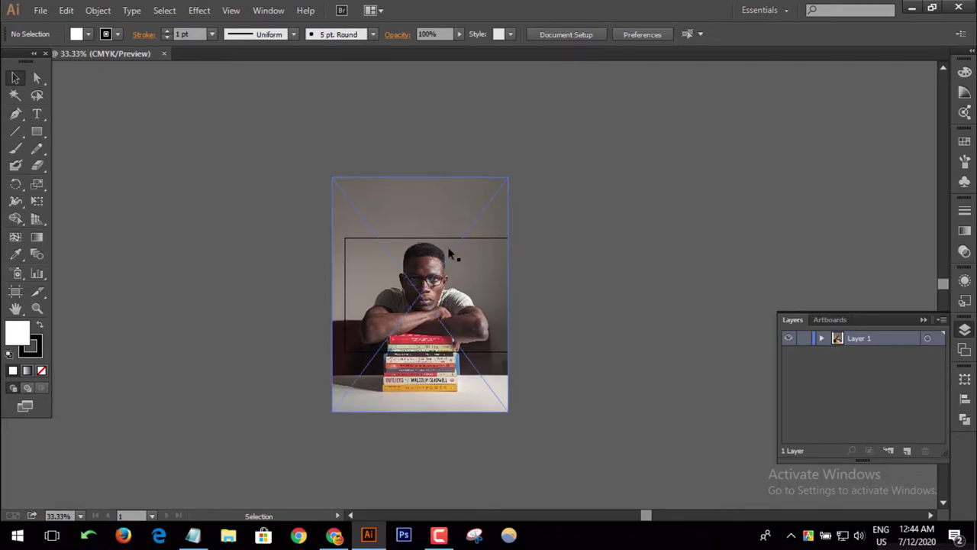
scroll(451, 254, up, 3)
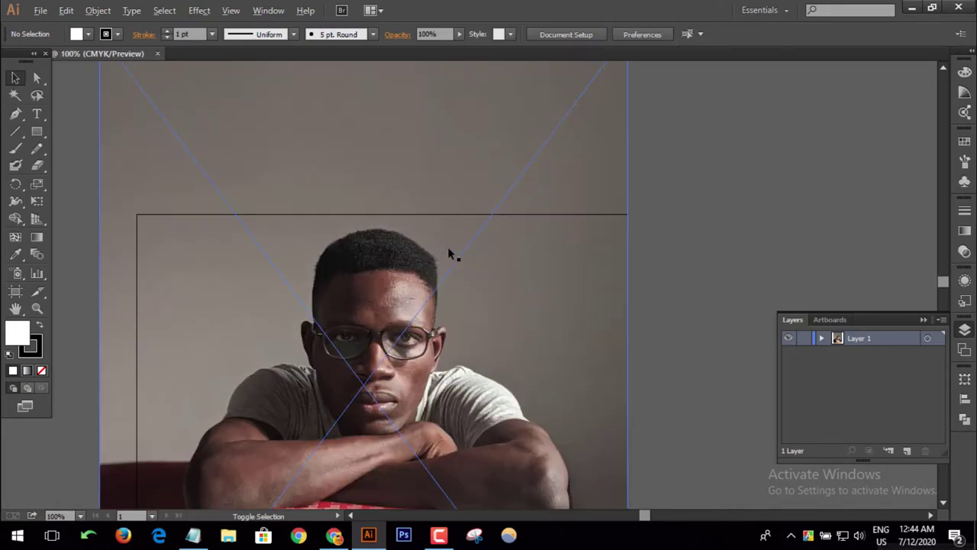
scroll(449, 255, up, 1)
drag(448, 369, 525, 258)
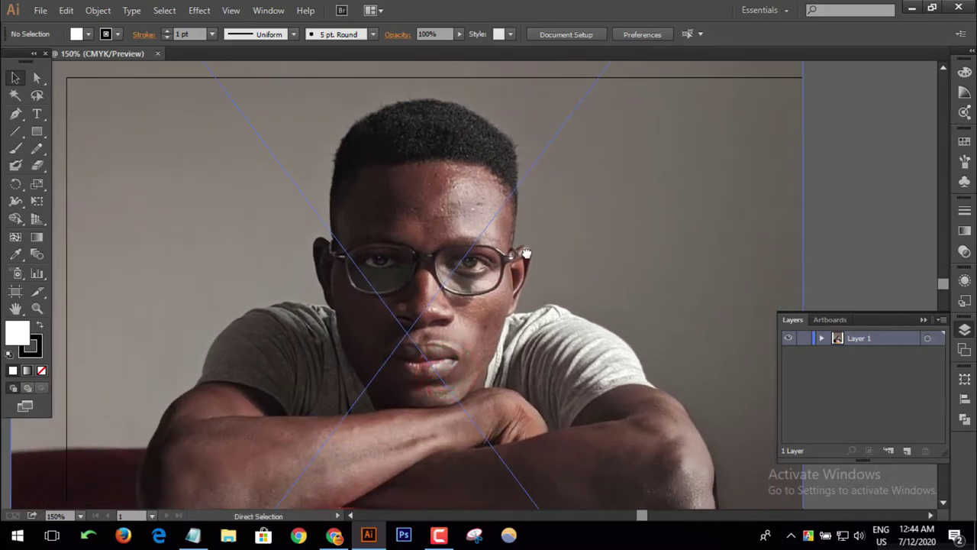
scroll(531, 258, down, 2)
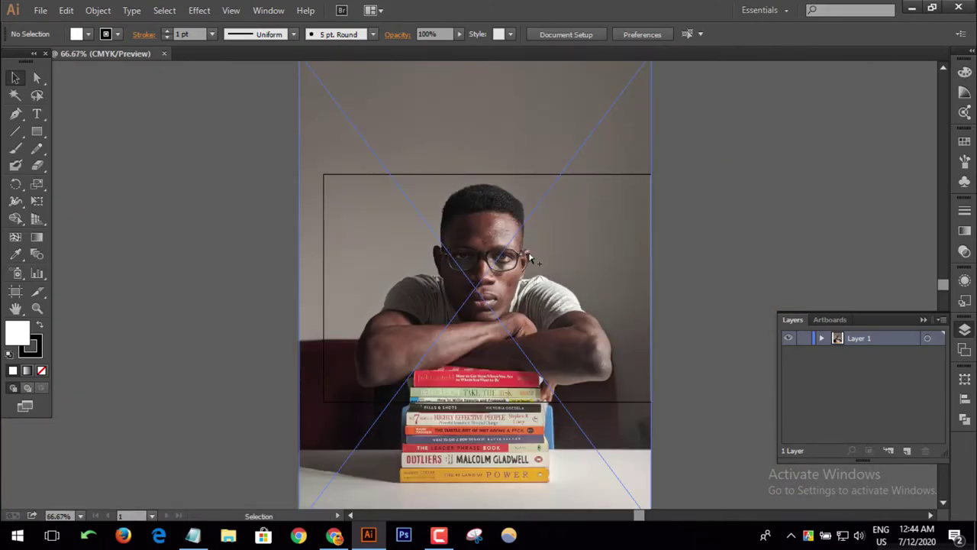
drag(389, 259, 548, 255)
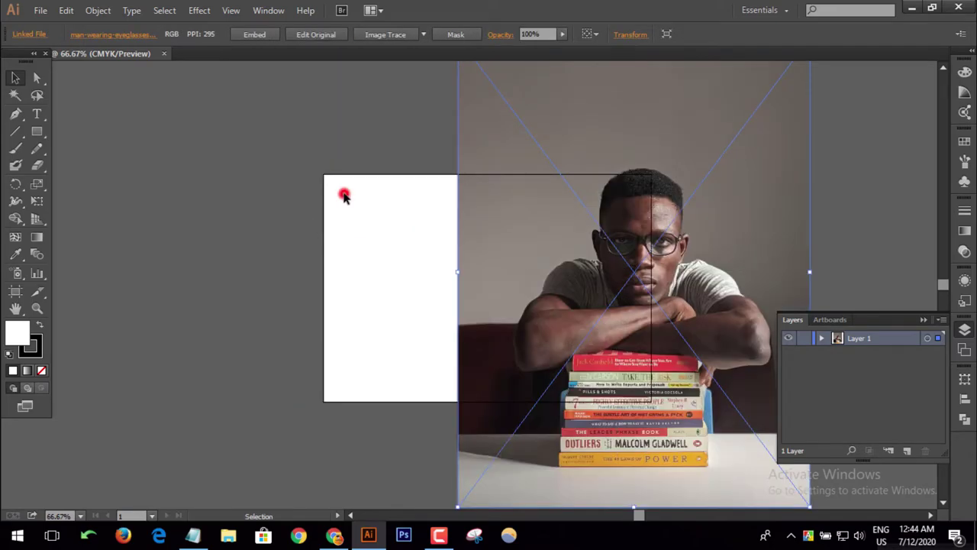
click(344, 196)
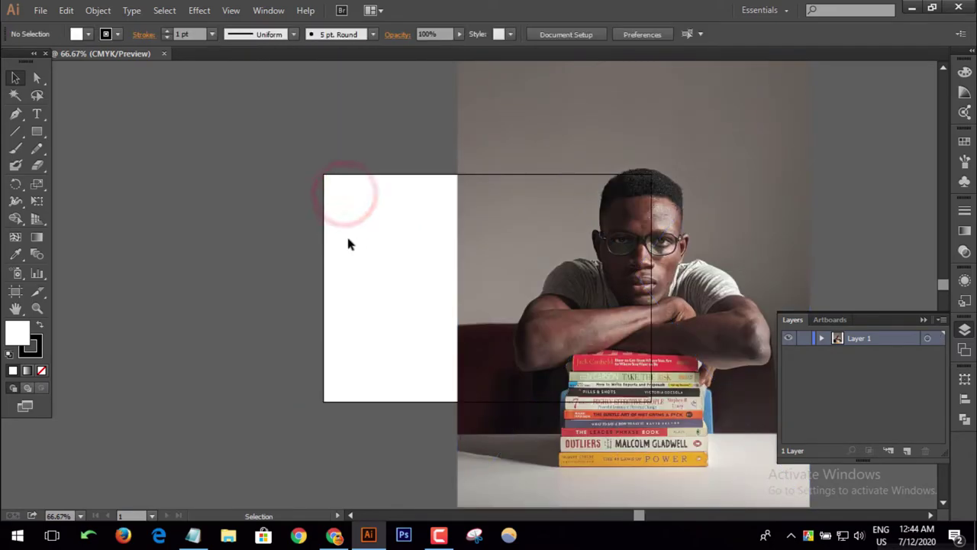
drag(634, 278, 566, 279)
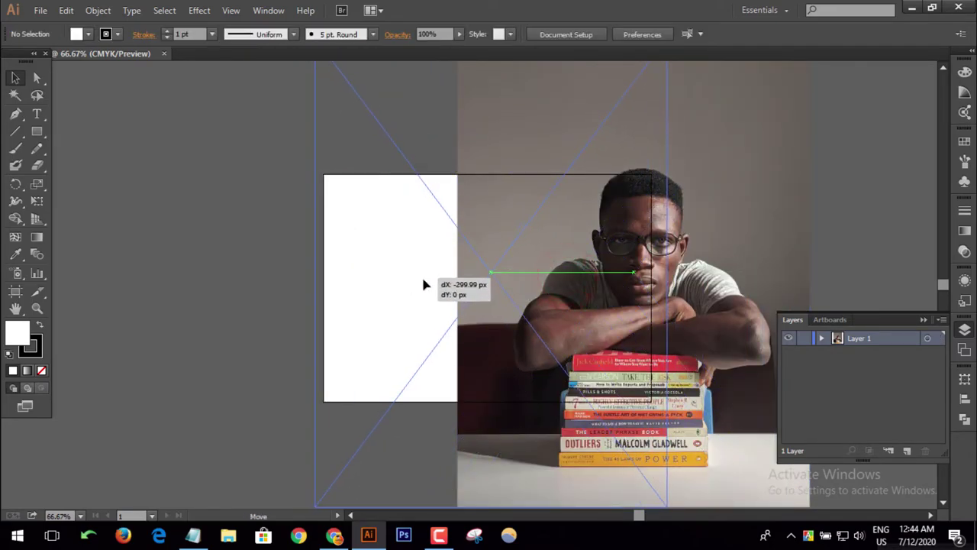
drag(437, 282, 422, 276)
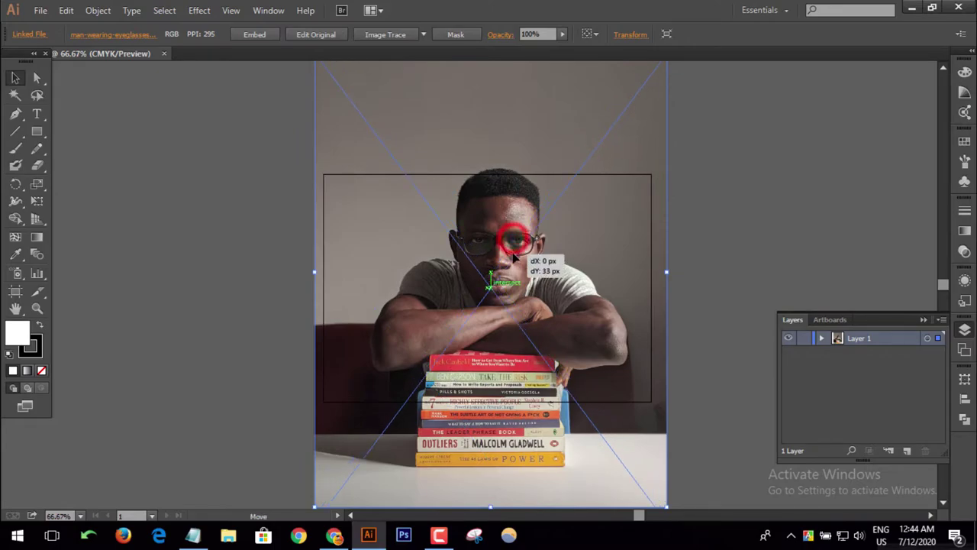
drag(514, 246, 513, 262)
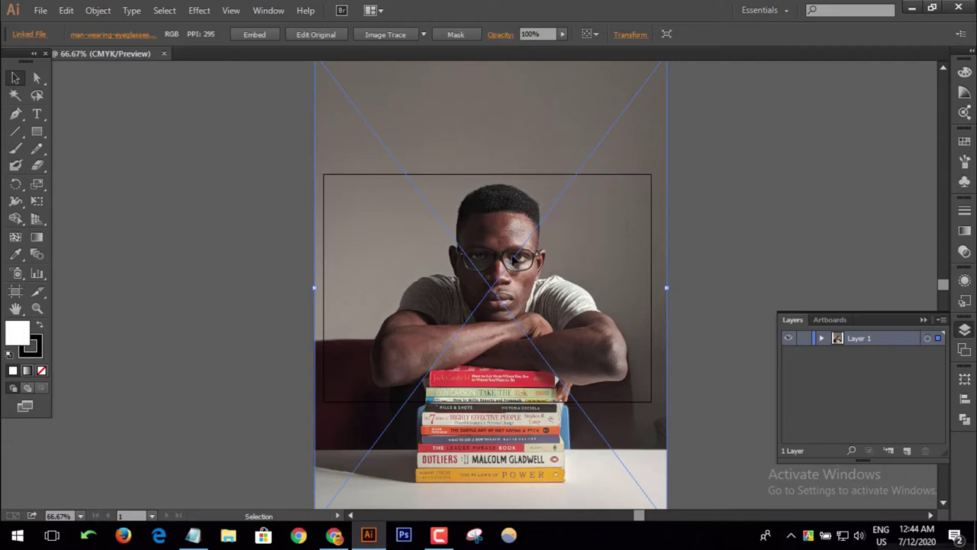
click(458, 102)
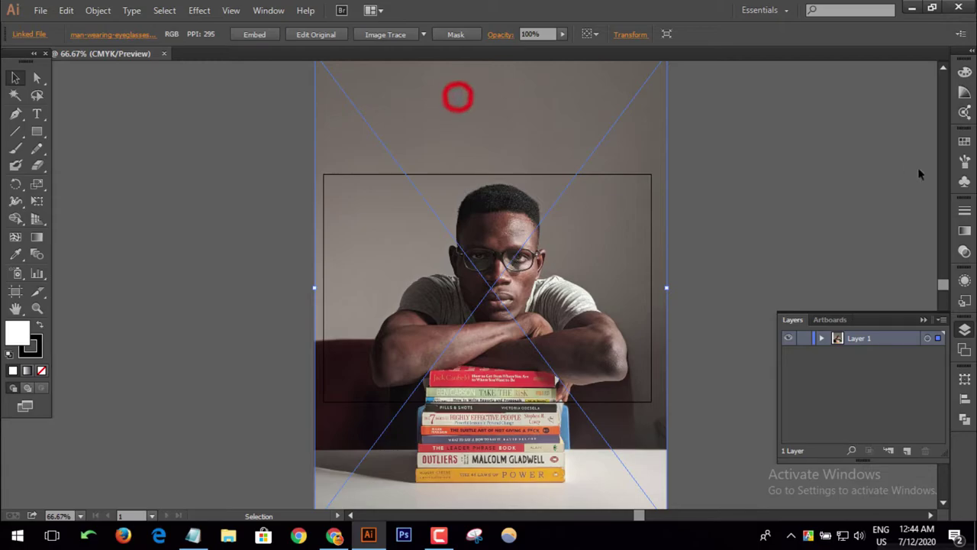
click(797, 218)
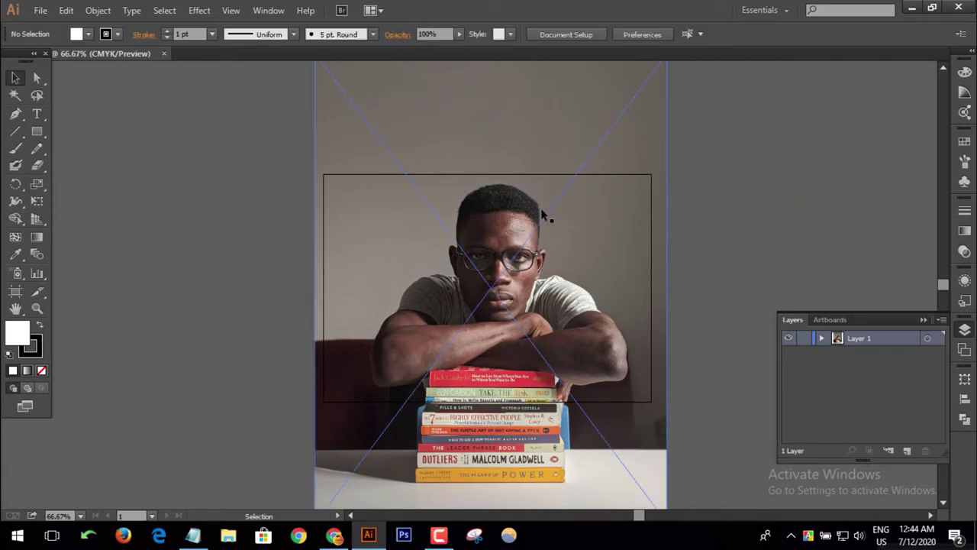
click(371, 267)
click(739, 223)
click(41, 10)
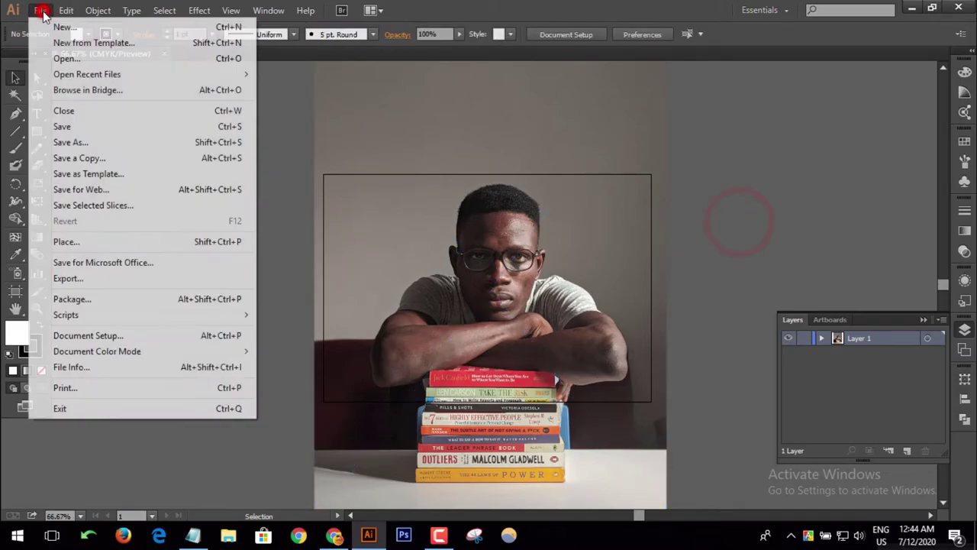
click(58, 192)
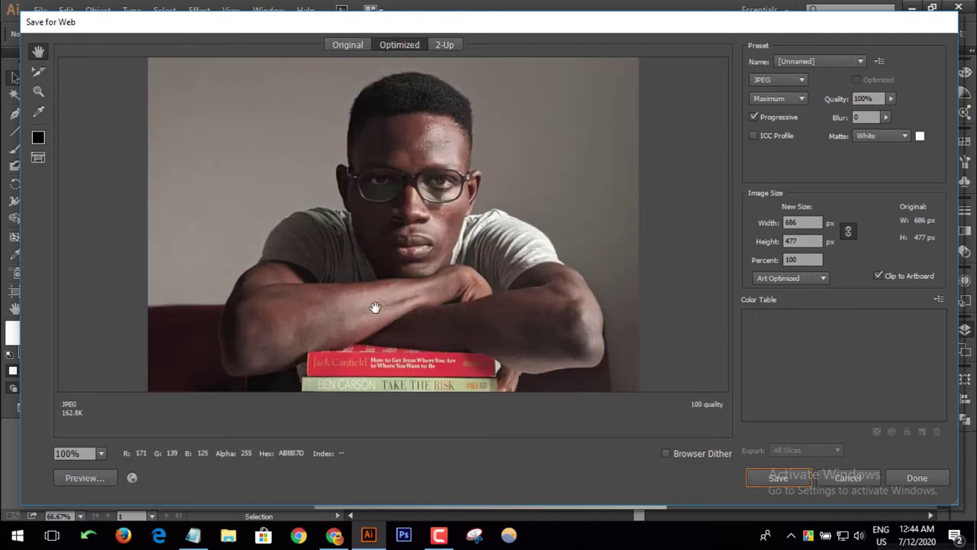
key(alt)
scroll(375, 307, down, 1)
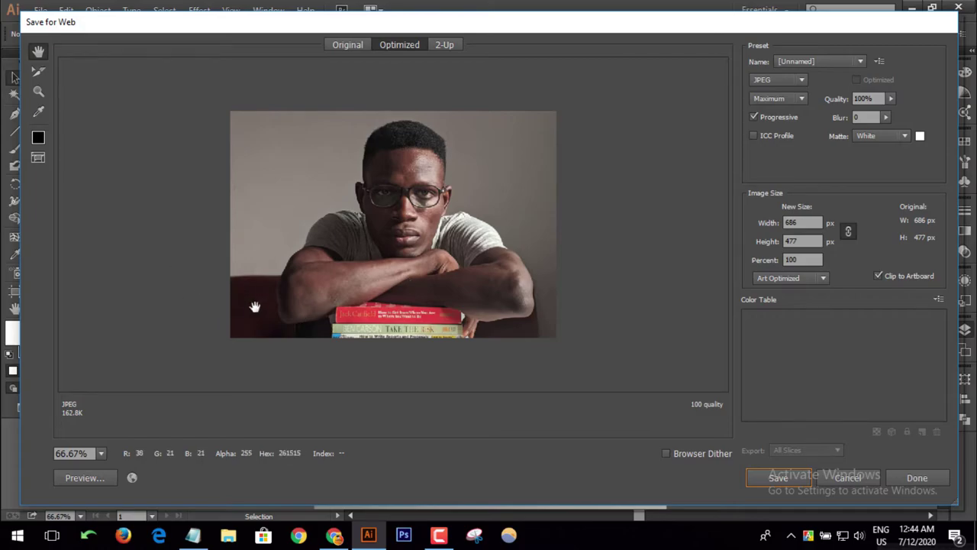
click(864, 482)
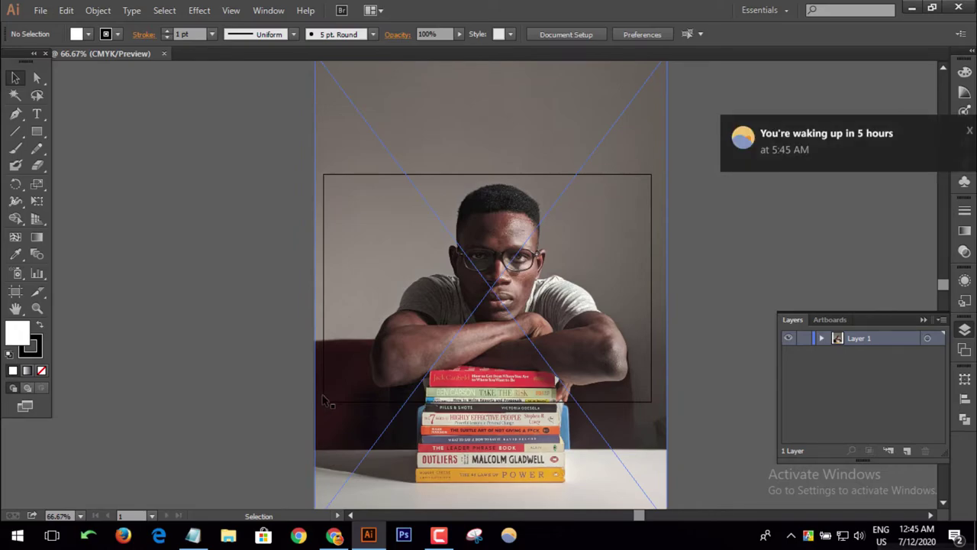
click(970, 132)
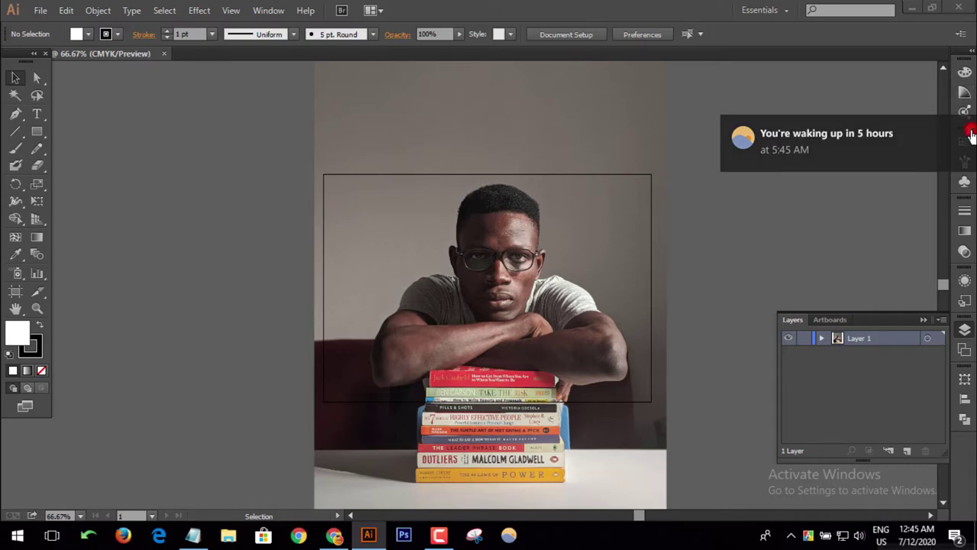
click(36, 113)
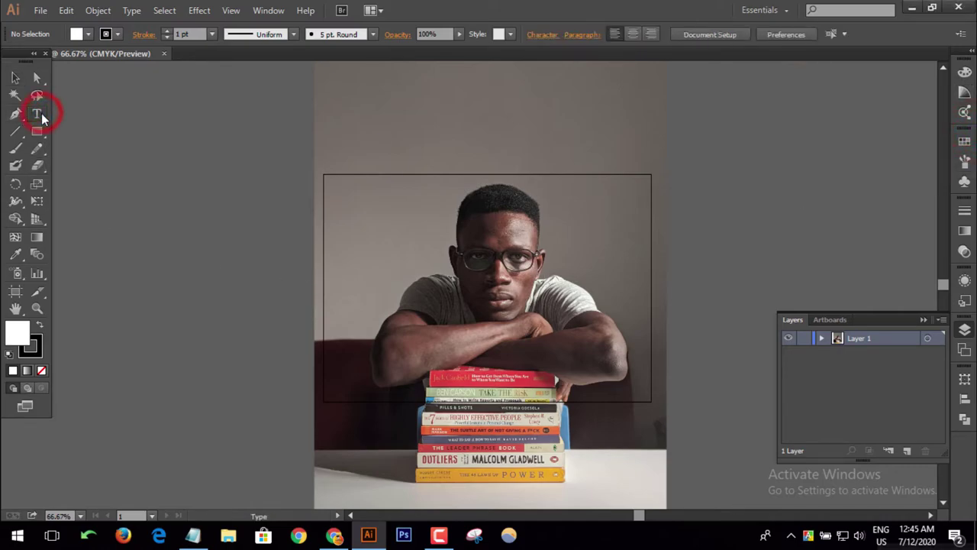
click(367, 242)
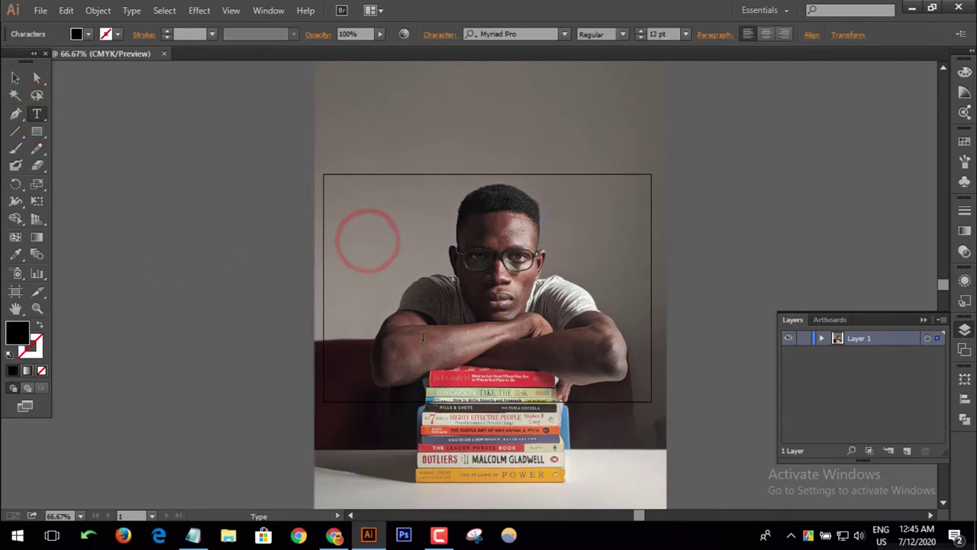
click(661, 33)
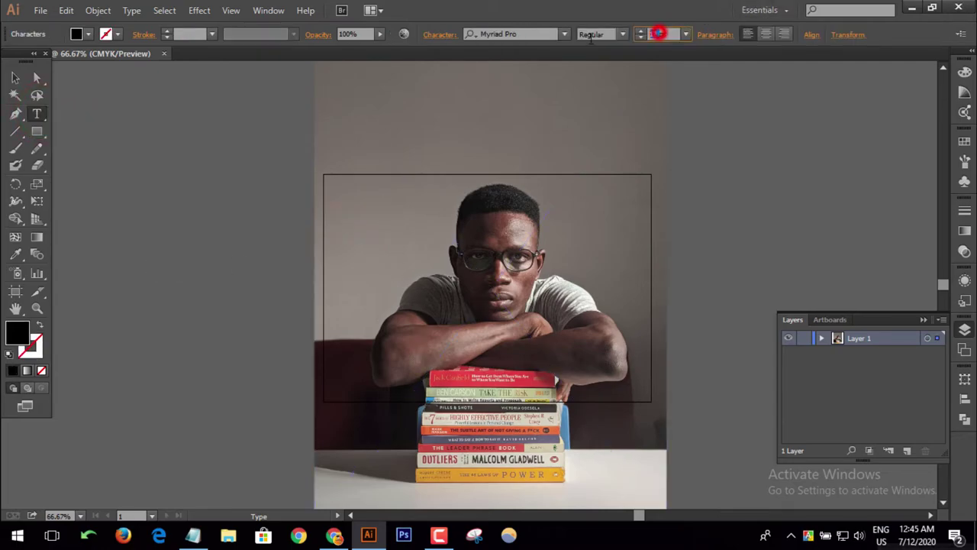
text(90)
key(Return)
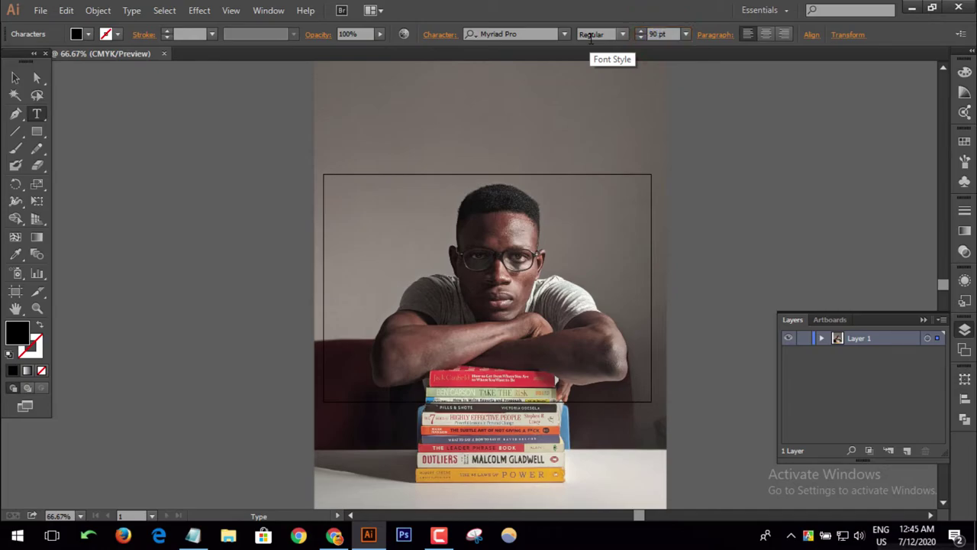
click(374, 231)
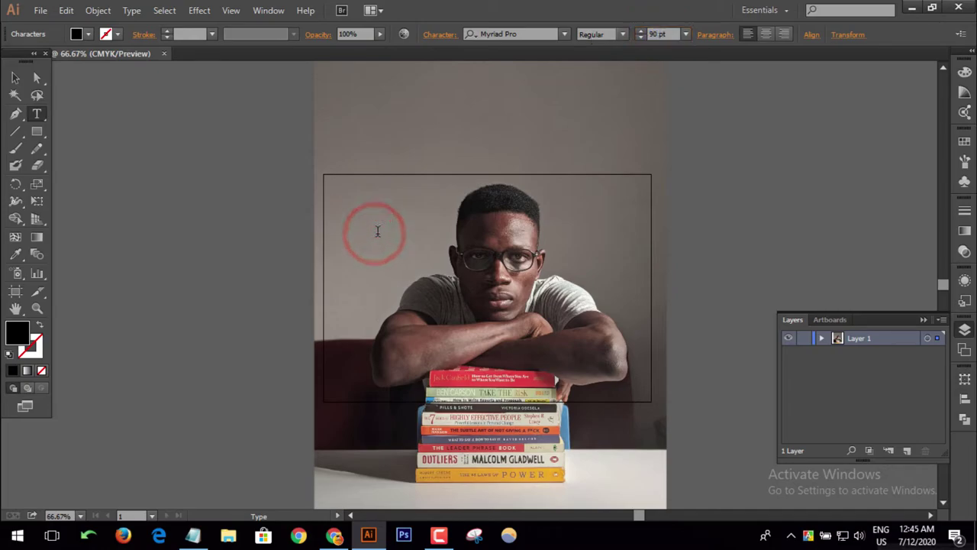
text(hotfghg)
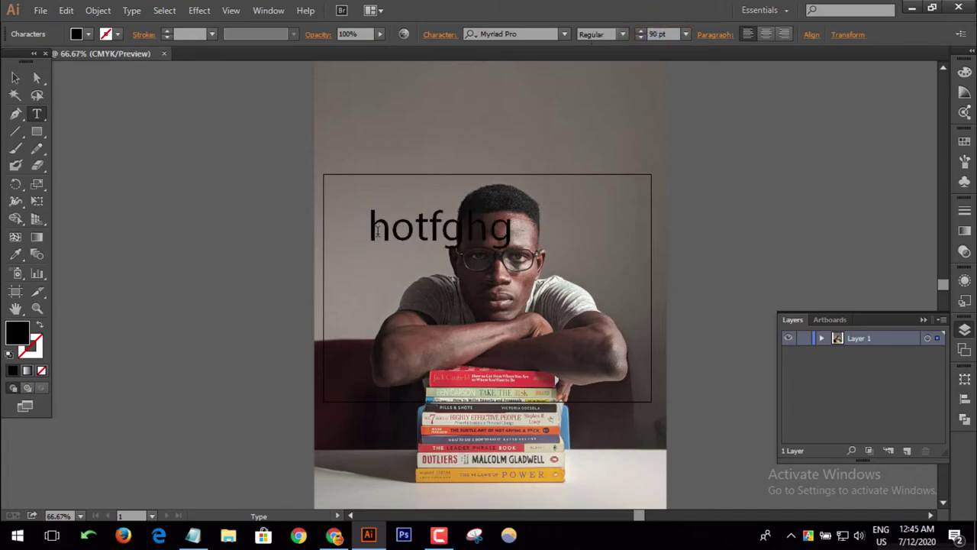
click(38, 78)
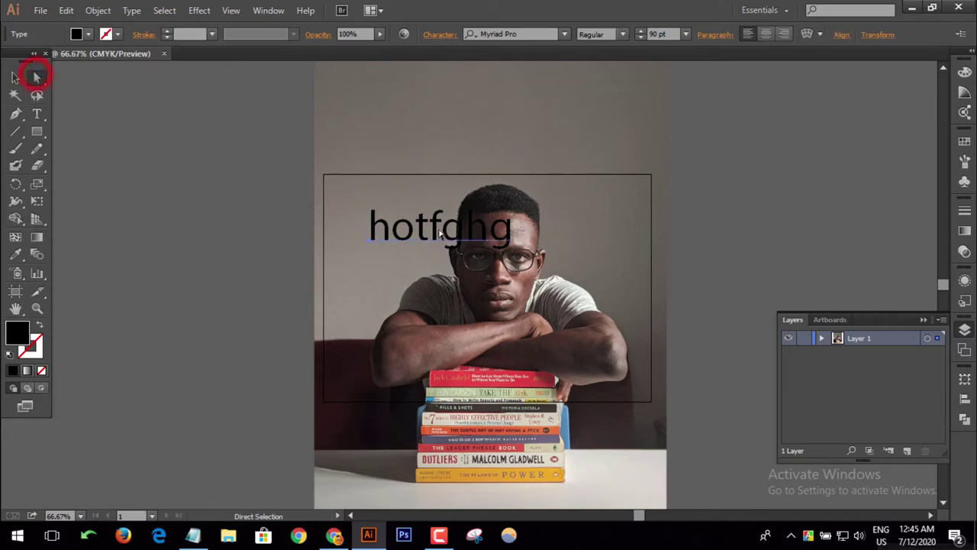
mouse_move(439, 223)
mouse_down()
mouse_move(408, 379)
mouse_move(377, 245)
mouse_up()
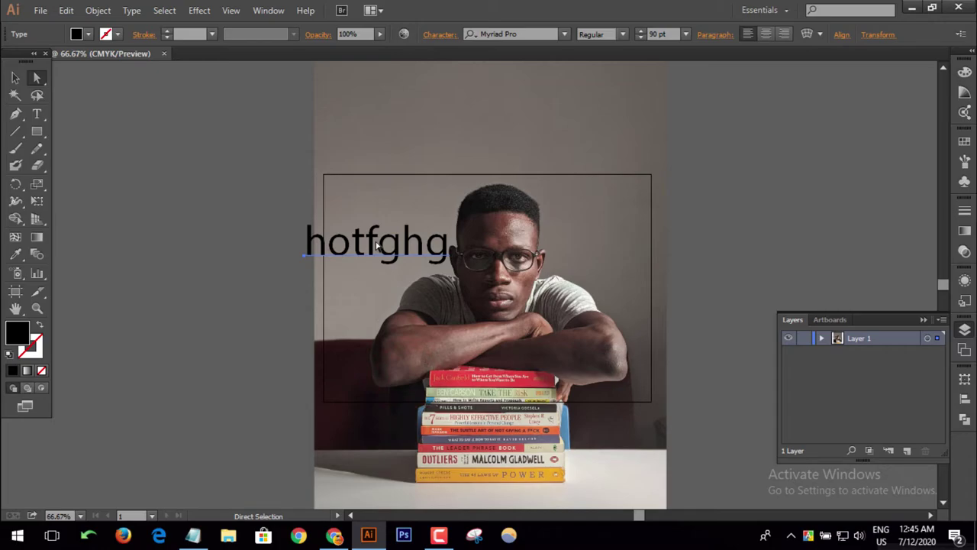
key(Delete)
click(807, 210)
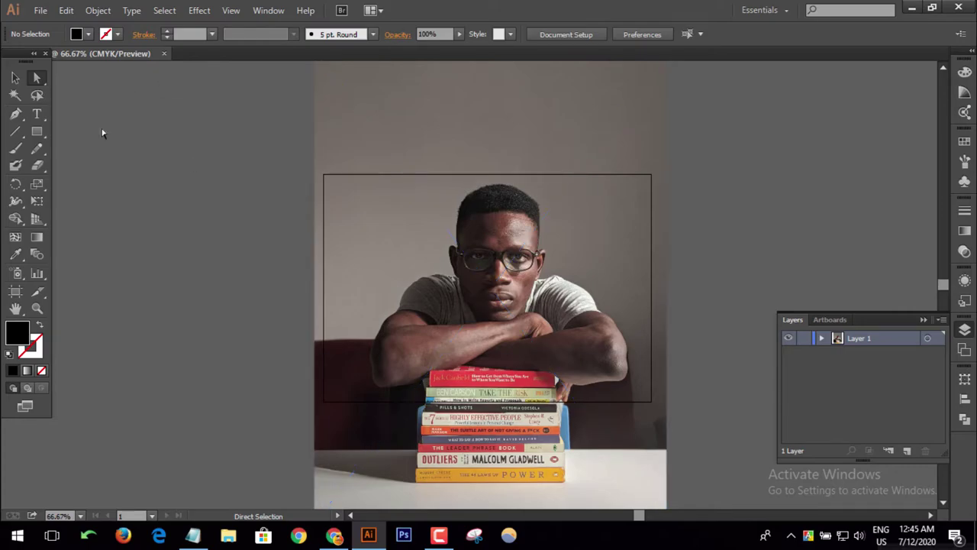
Place logo-544.png from the font folder on drive E onto the artboard
click(40, 11)
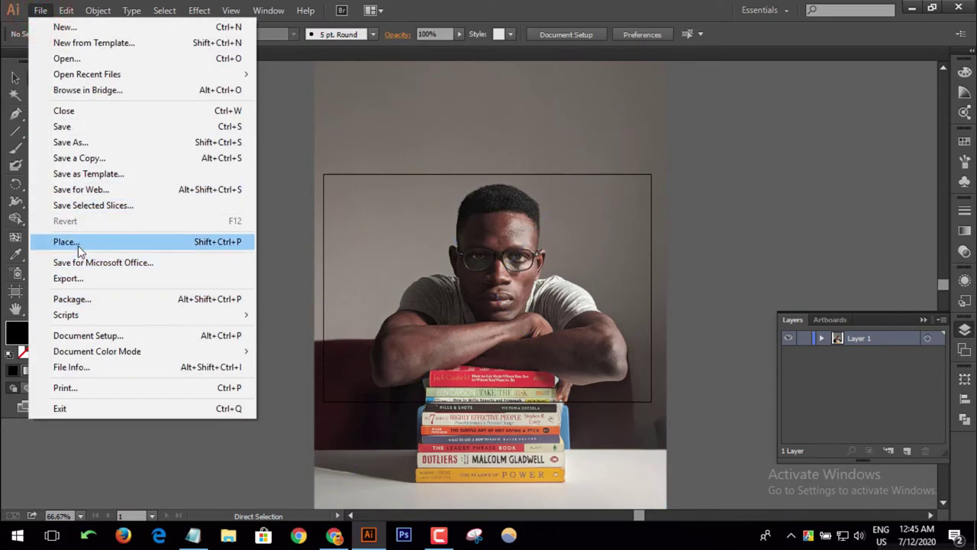
click(65, 241)
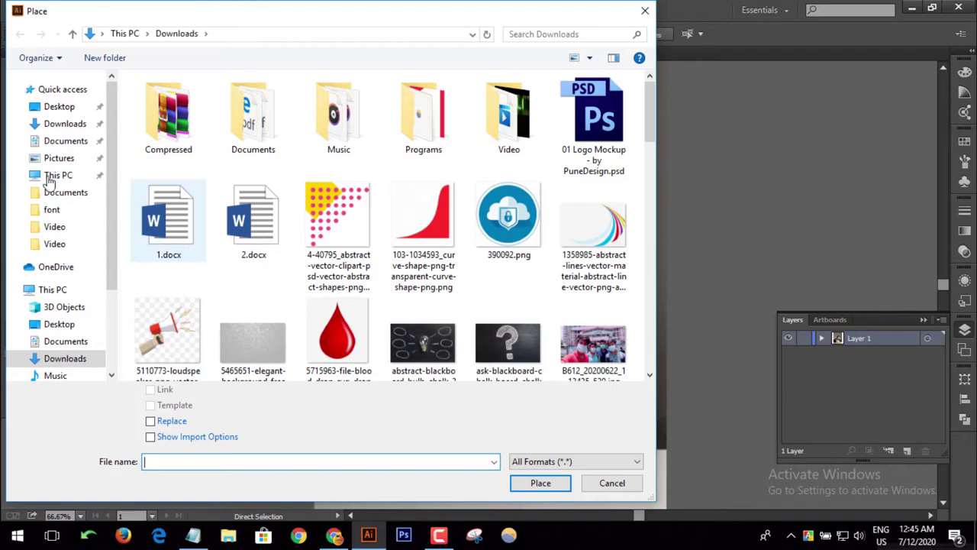
click(70, 208)
scroll(527, 290, down, 5)
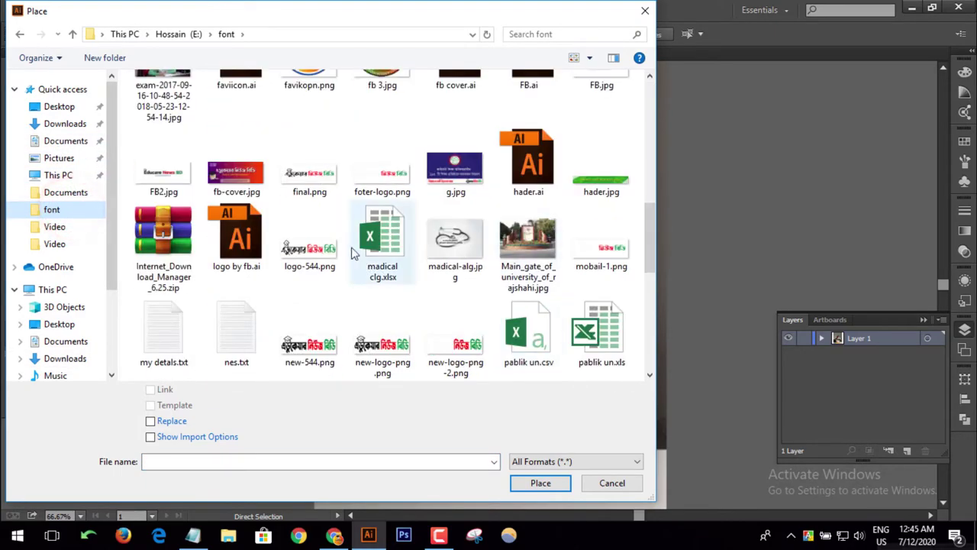
click(326, 257)
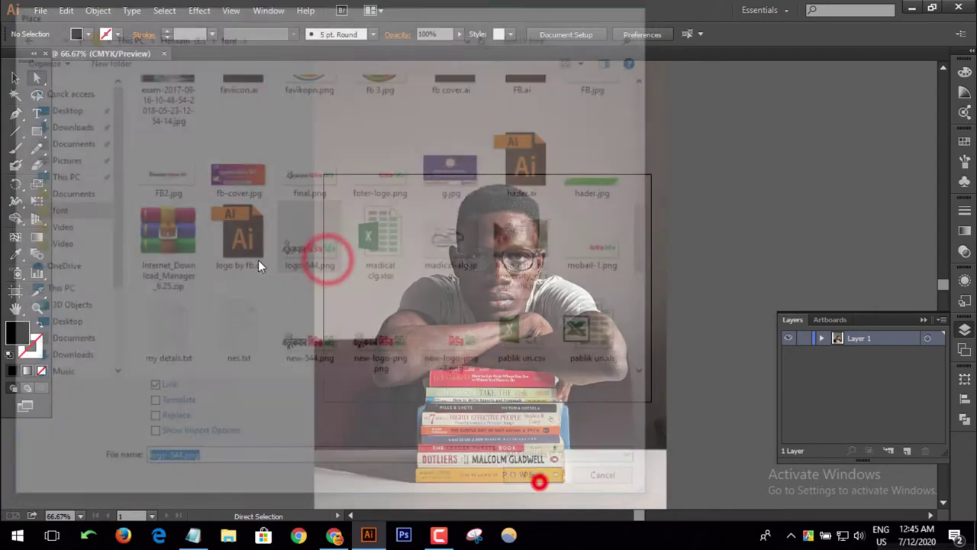
click(229, 223)
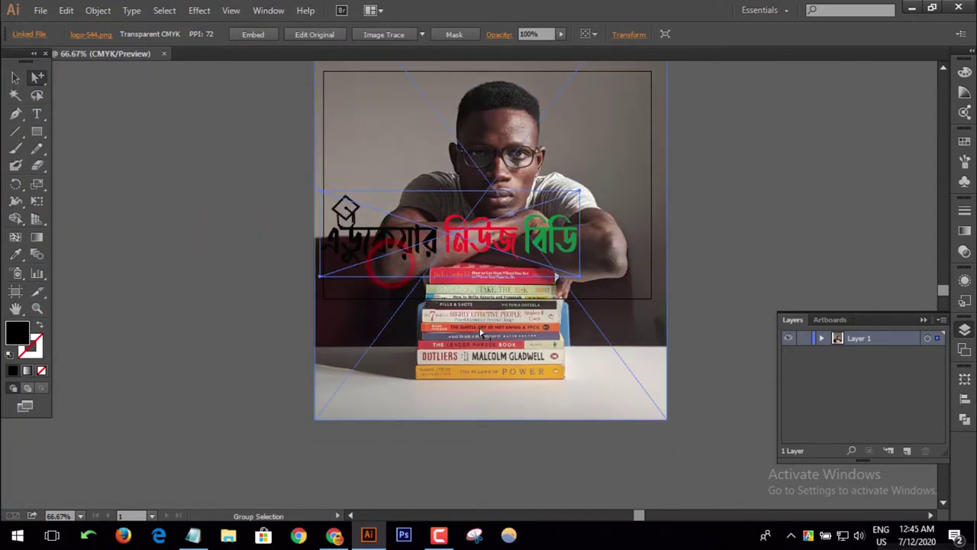
scroll(482, 332, down, 3)
mouse_move(490, 144)
mouse_down()
mouse_move(587, 303)
mouse_move(570, 158)
mouse_move(568, 173)
mouse_up()
scroll(705, 262, up, 2)
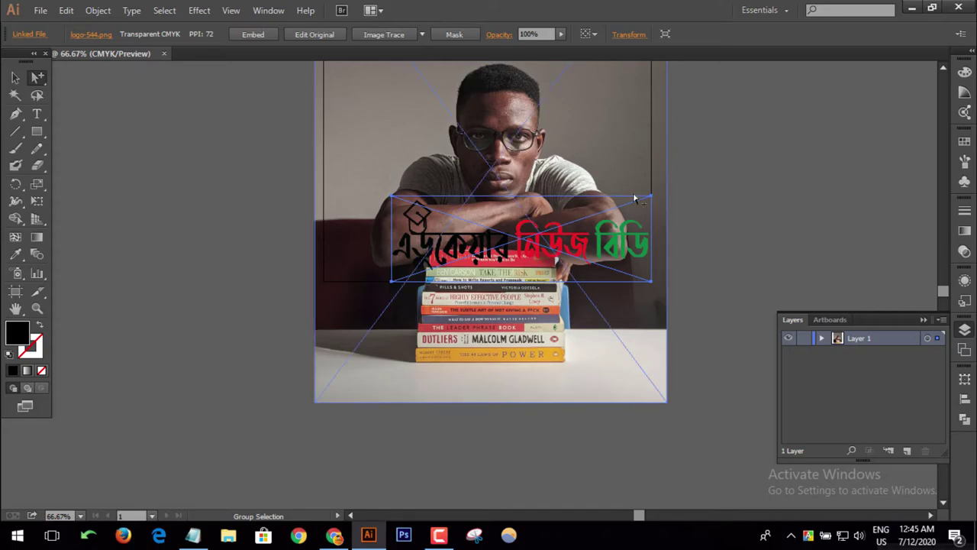
scroll(635, 305, up, 3)
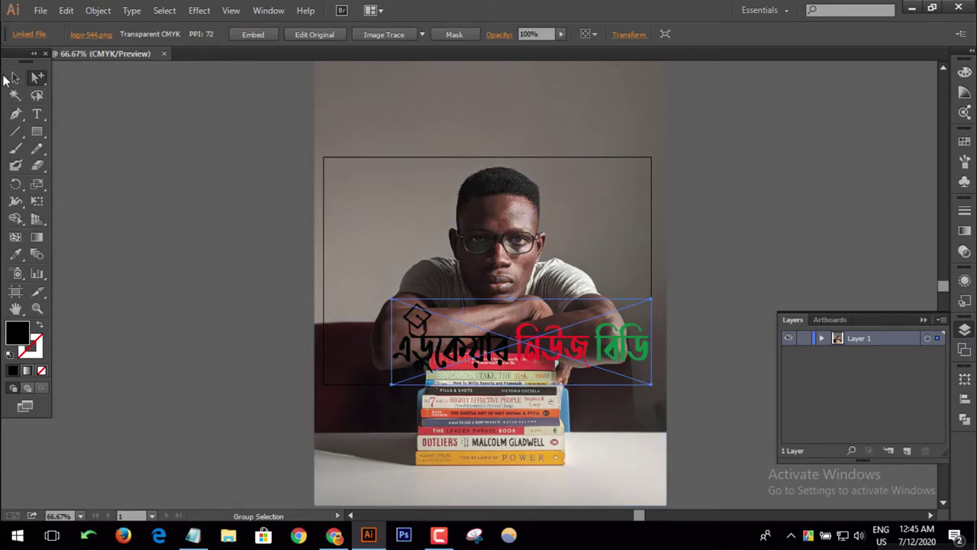
Shrink the logo and move it to the top-left corner of the background, then deselect it
click(16, 77)
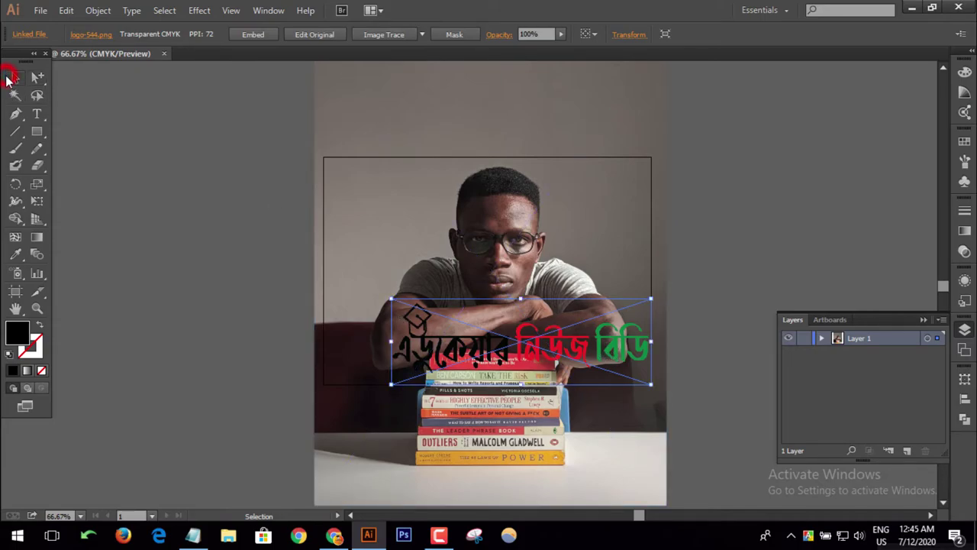
shift+click(388, 297)
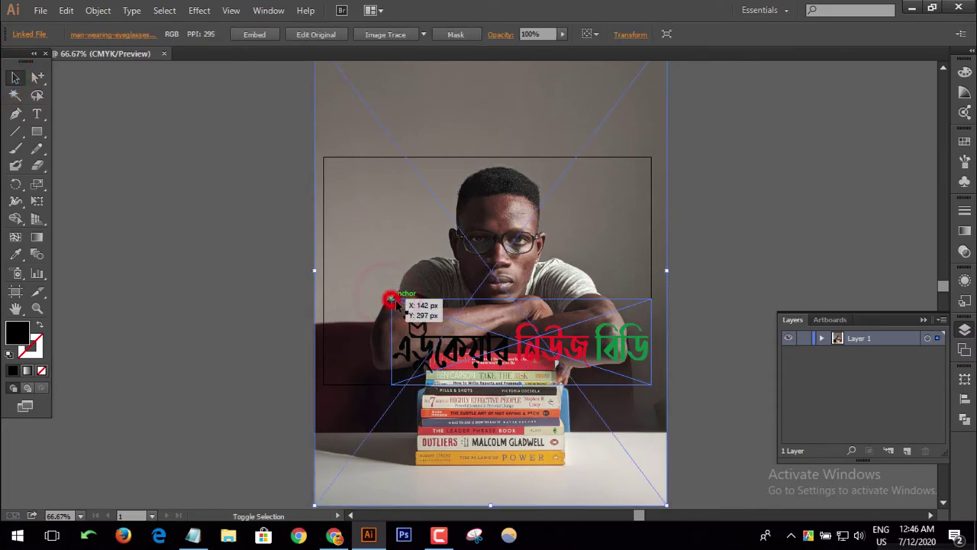
shift+click(391, 301)
drag(391, 301, 445, 317)
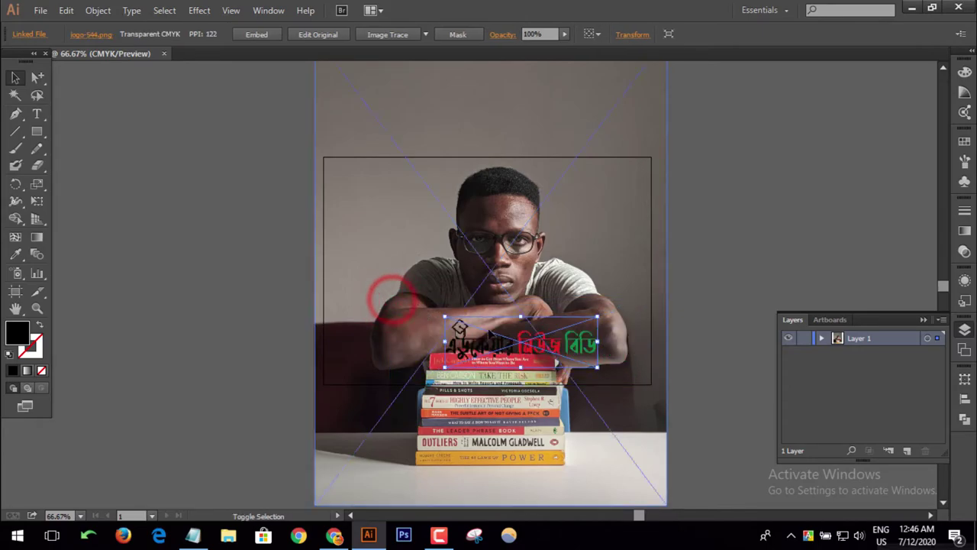
drag(543, 349, 416, 187)
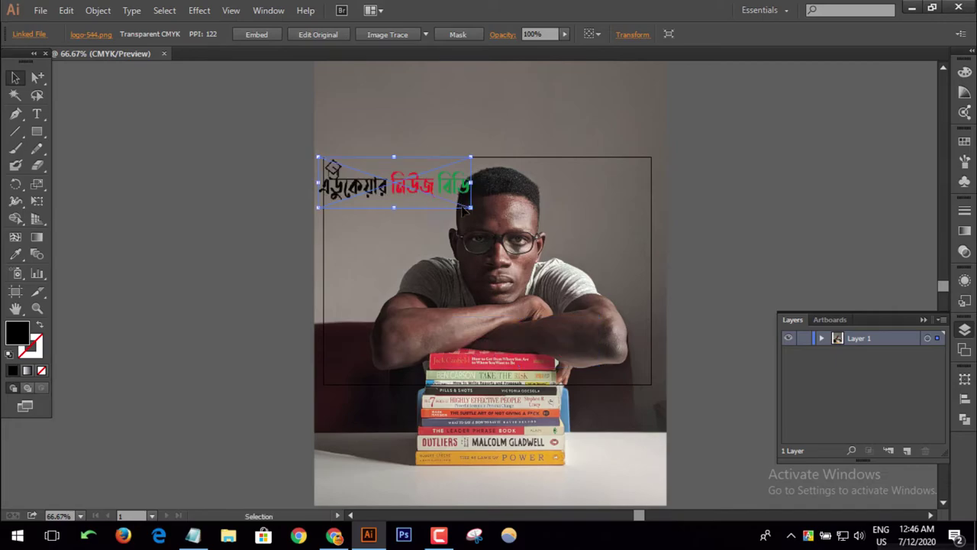
drag(468, 206, 448, 203)
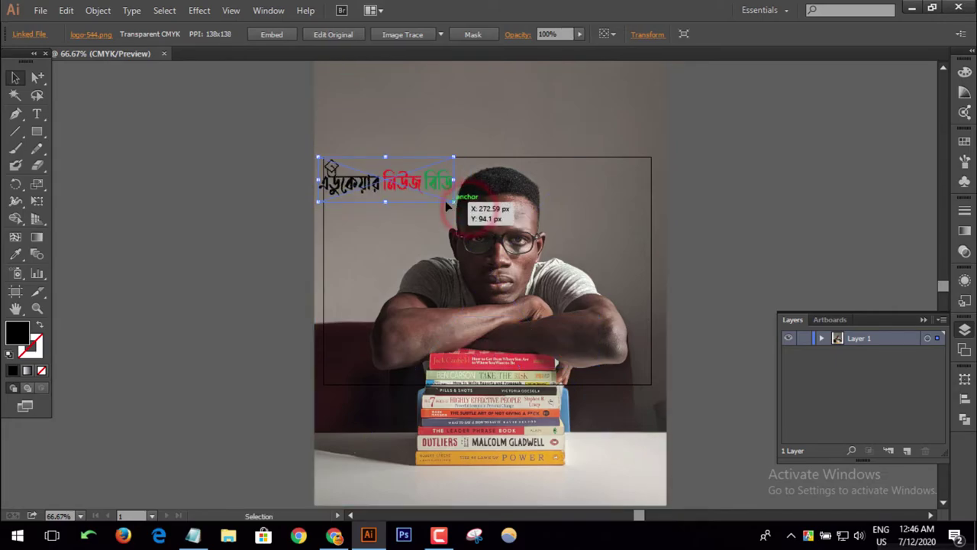
drag(392, 190, 378, 194)
click(760, 200)
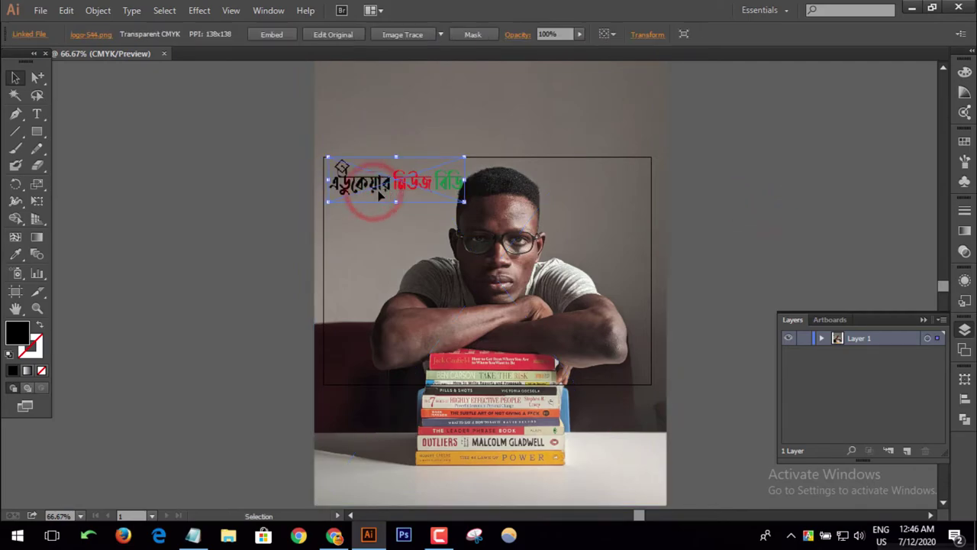
click(737, 184)
scroll(186, 150, down, 1)
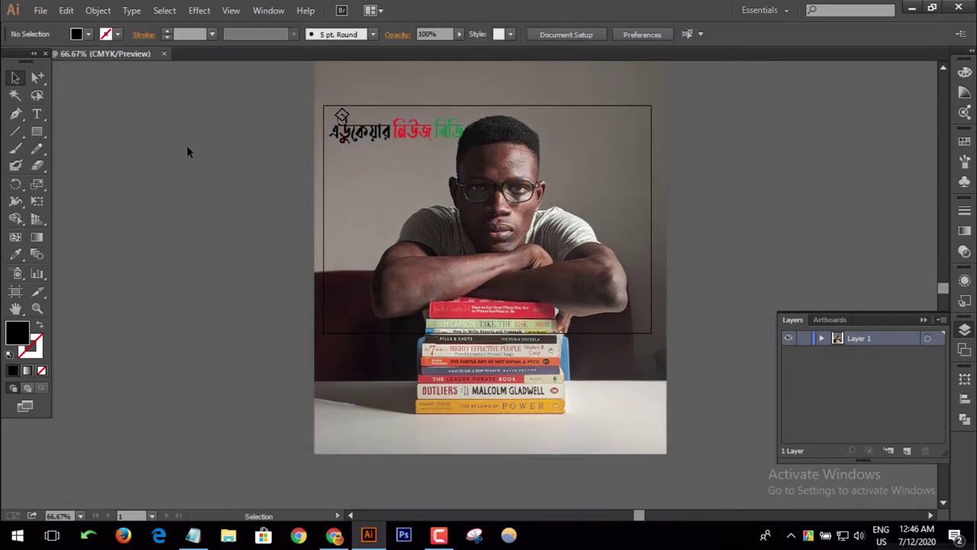
scroll(188, 151, up, 2)
scroll(608, 313, down, 1)
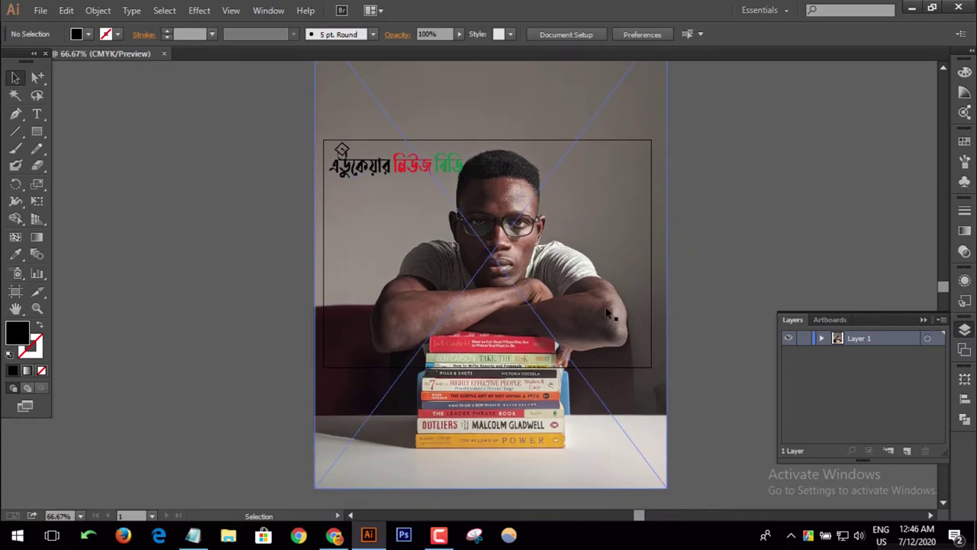
scroll(608, 313, up, 2)
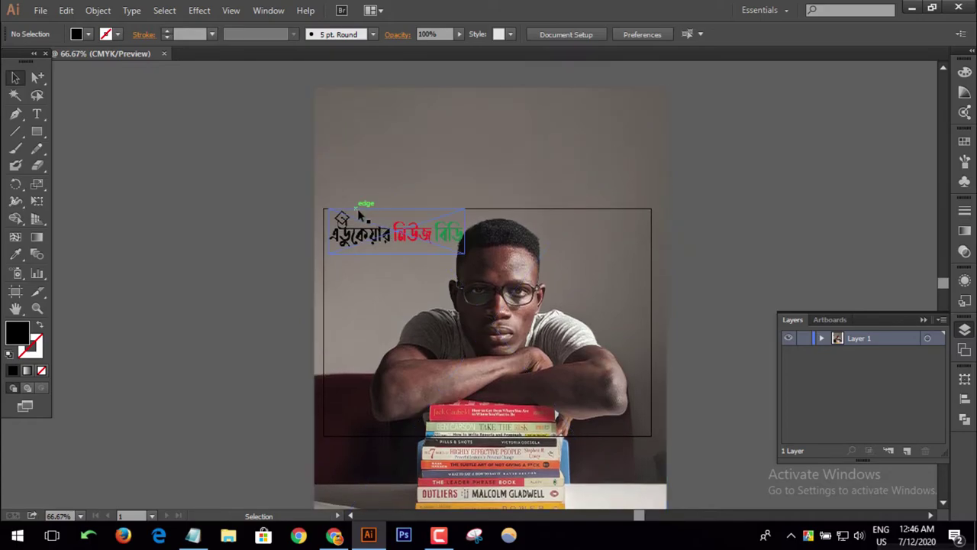
click(258, 199)
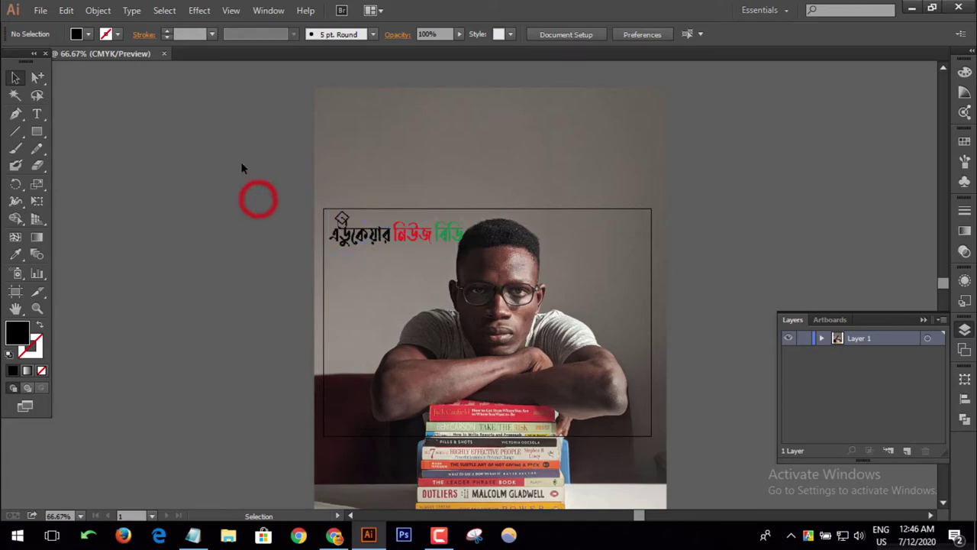
Open Save for Web with the full image previewed and JPEG as the output format
click(40, 11)
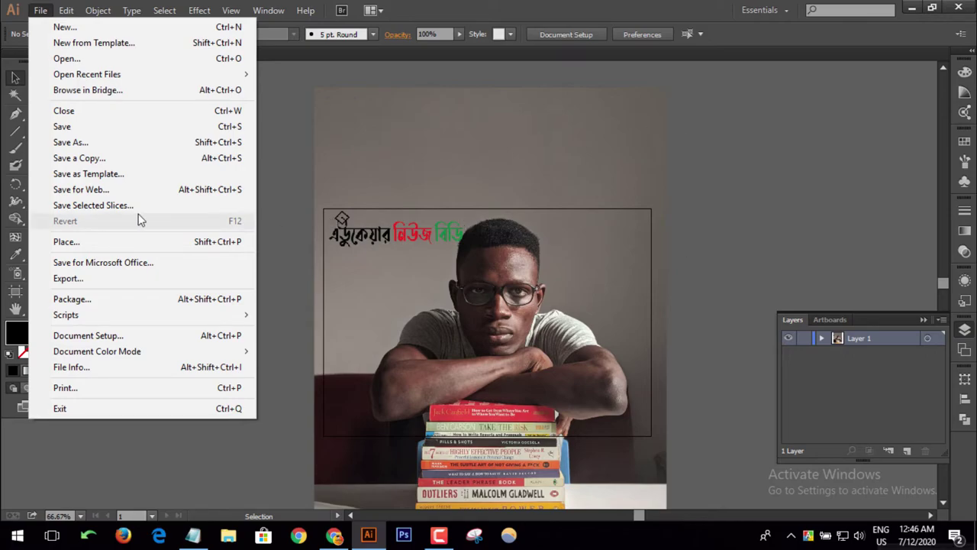
click(114, 189)
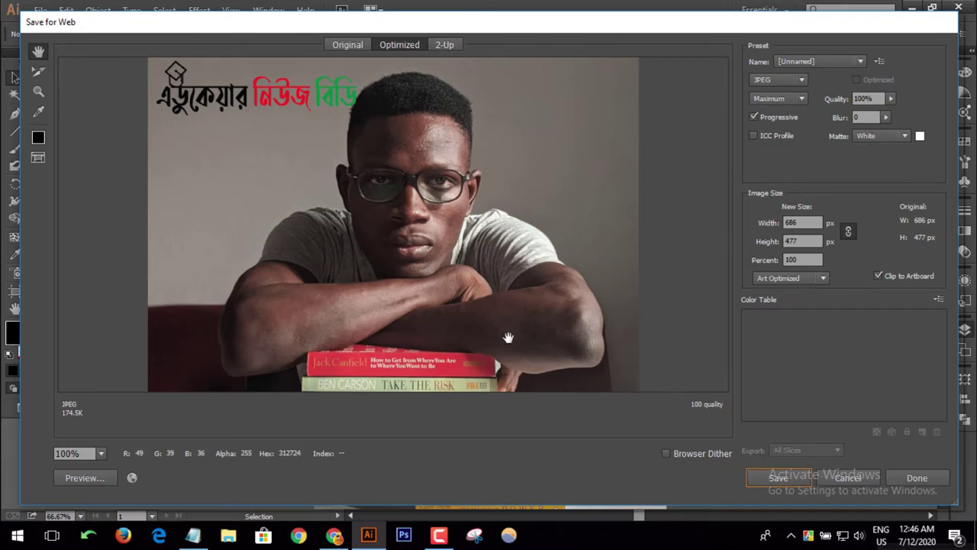
alt+click(480, 269)
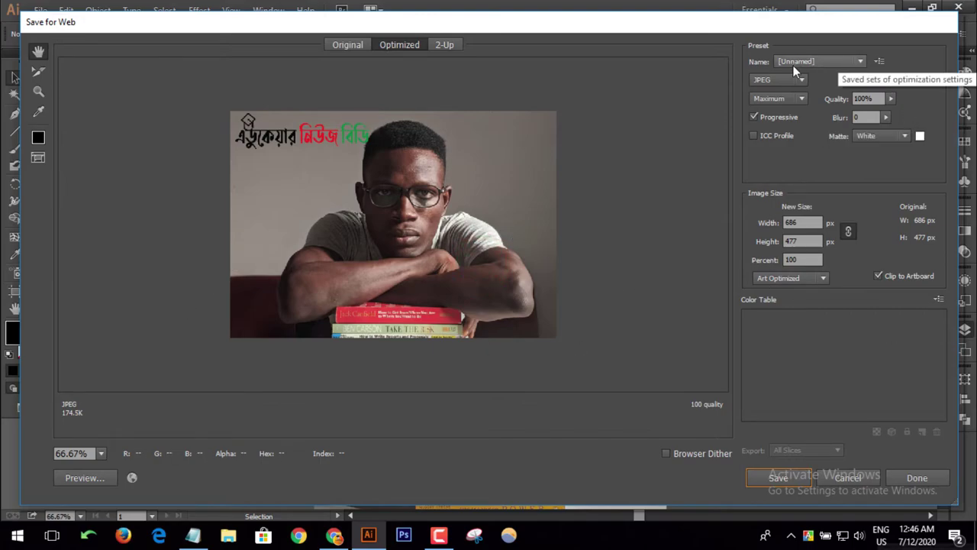
click(779, 84)
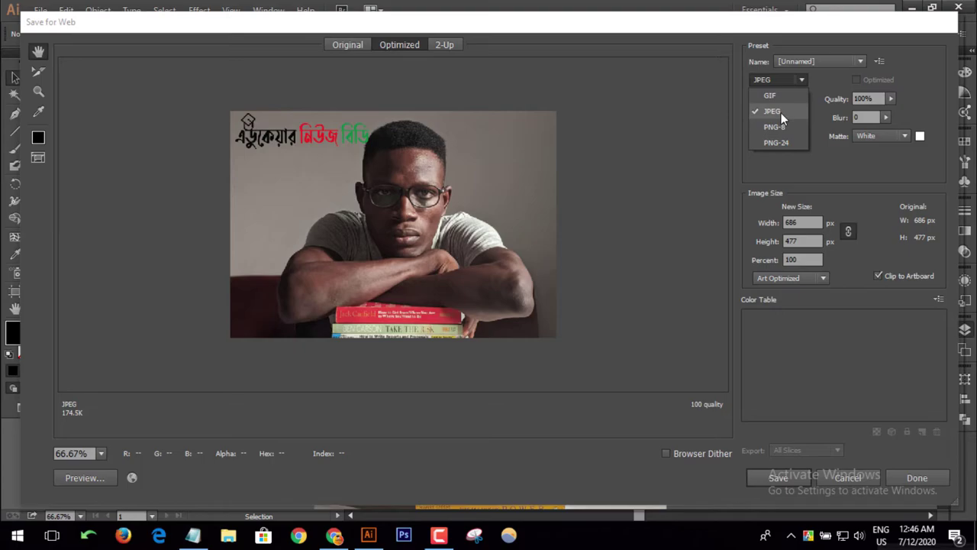
click(777, 112)
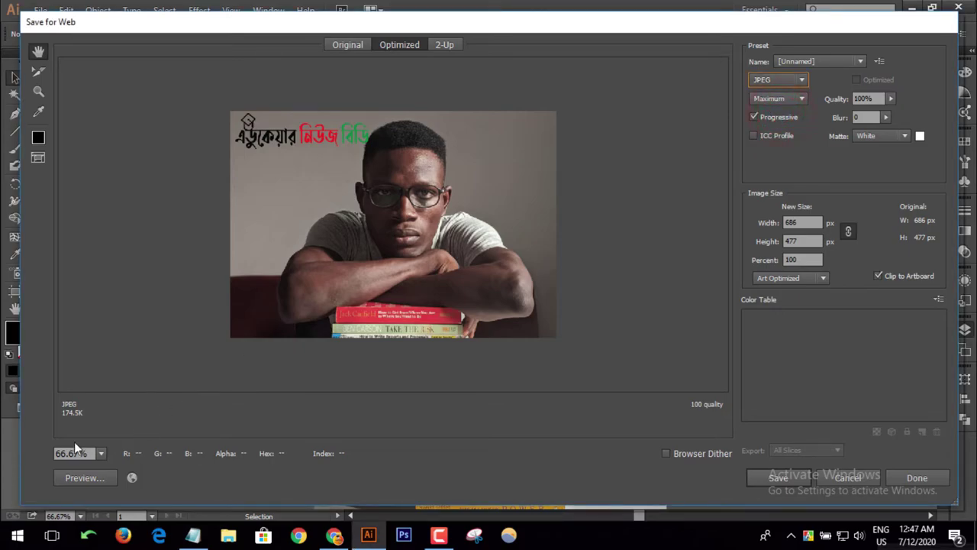
click(76, 412)
Set the JPEG quality to 60%
click(889, 98)
mouse_move(893, 113)
mouse_down()
mouse_move(844, 111)
mouse_move(866, 114)
mouse_up()
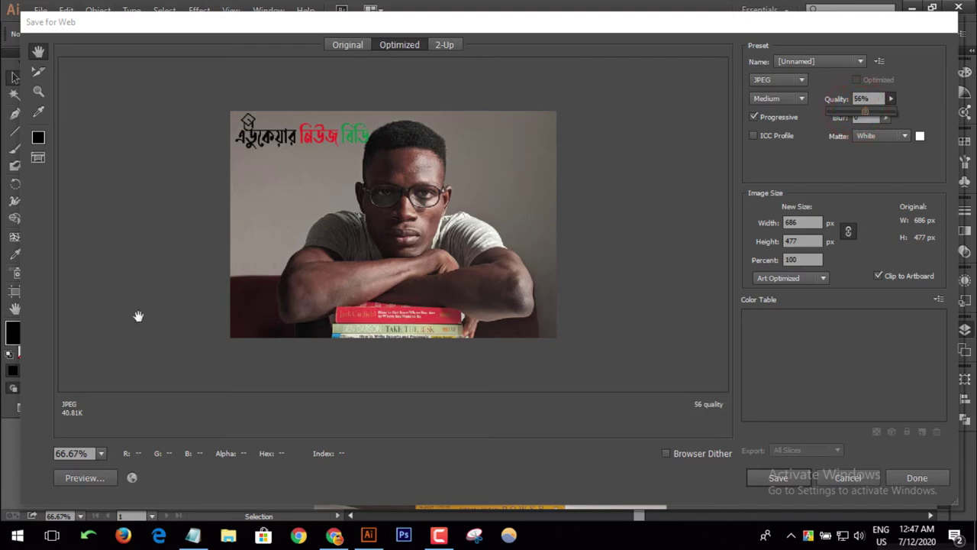
click(76, 417)
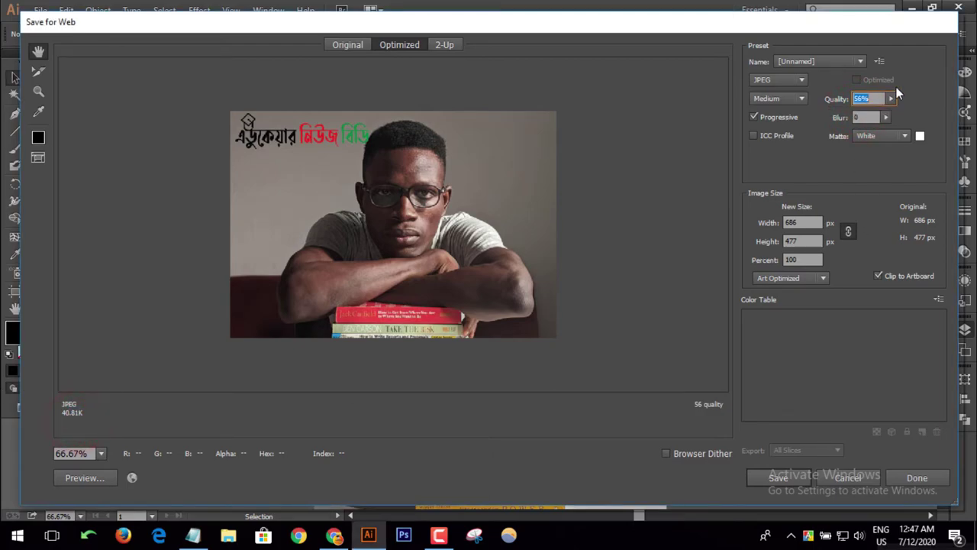
drag(891, 98, 873, 115)
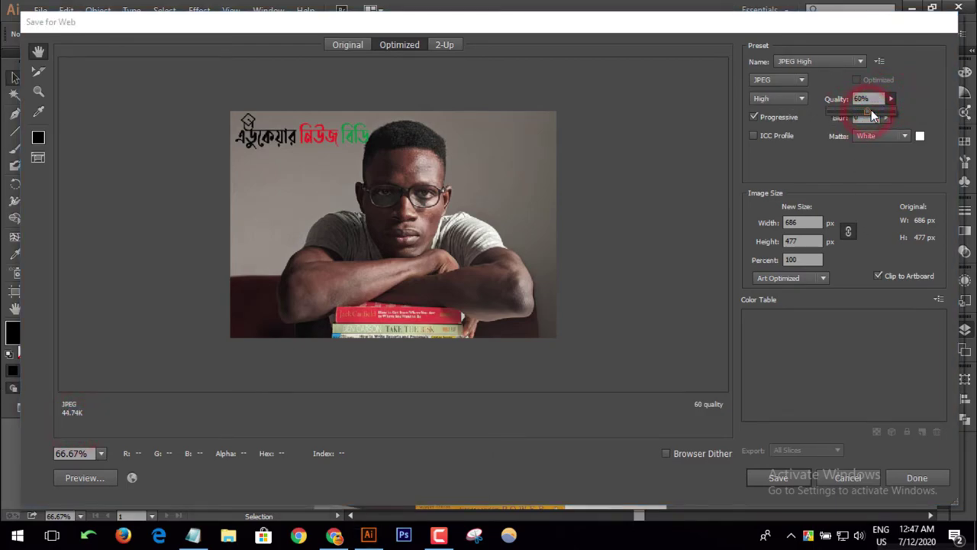
click(518, 339)
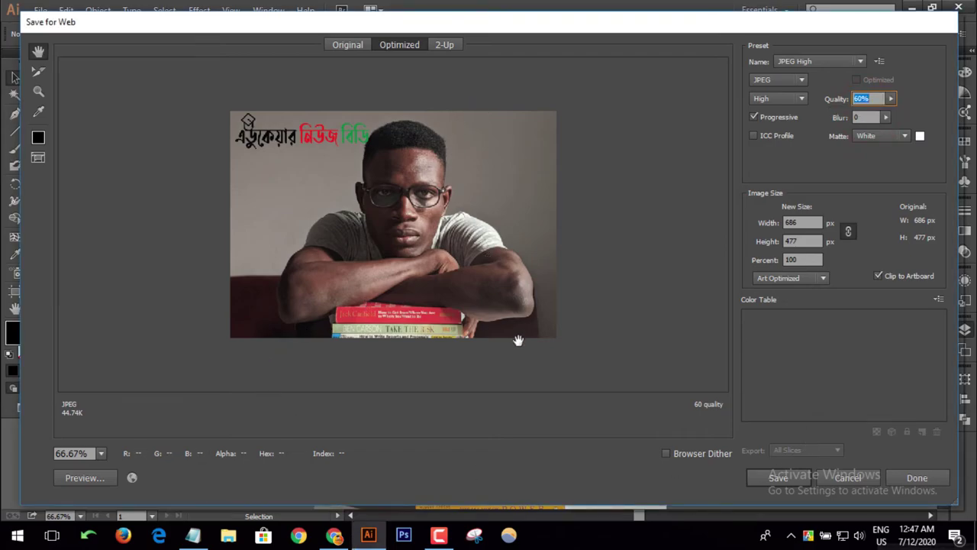
Save the optimized JPEG as test in the Documents folder
click(657, 185)
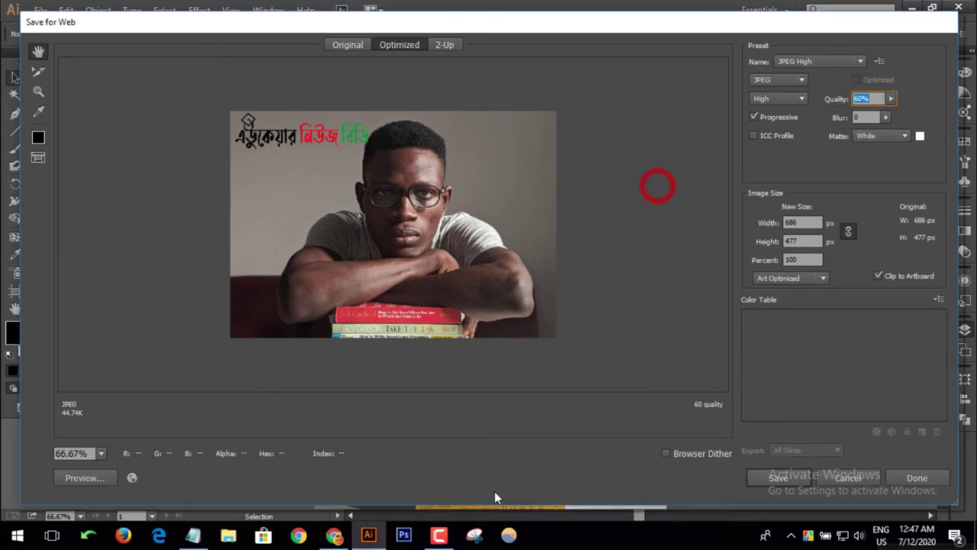
click(790, 474)
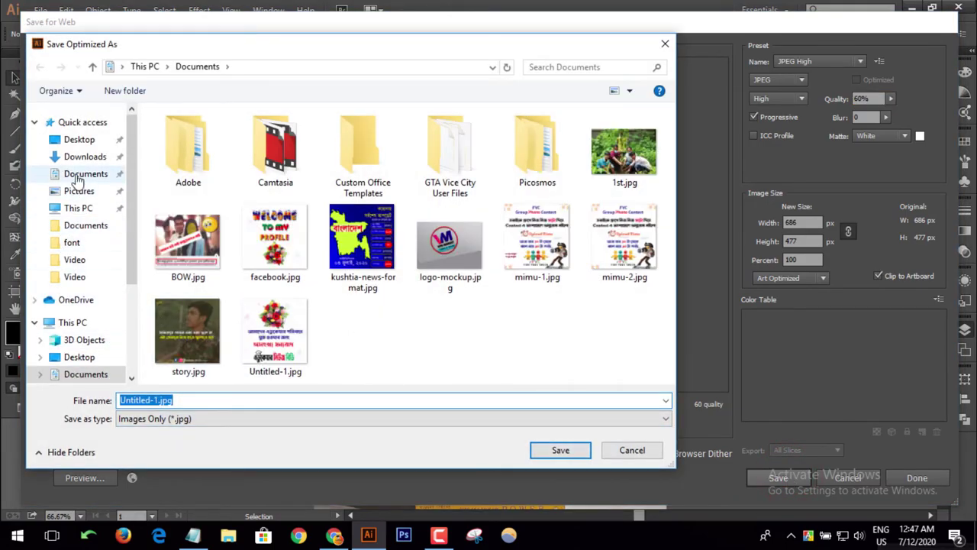
text(te)
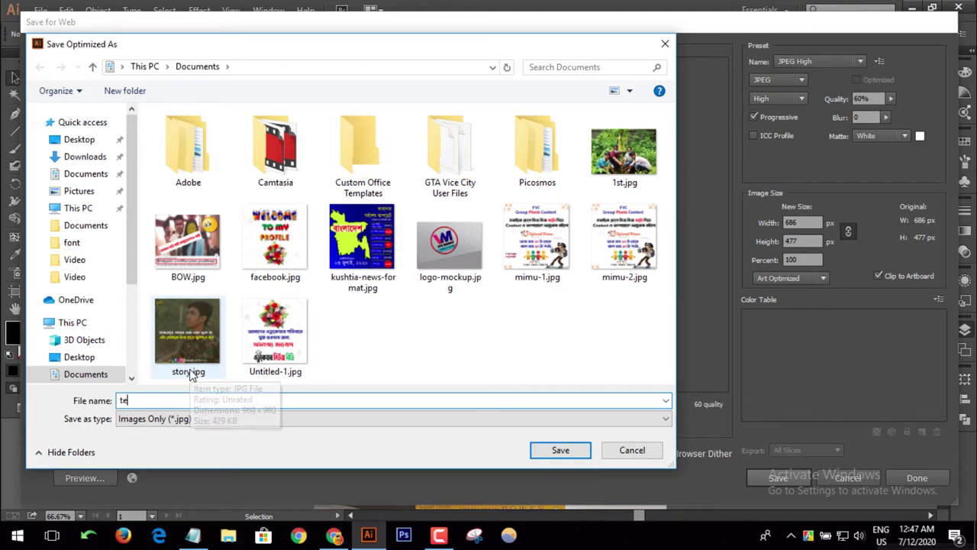
text(st)
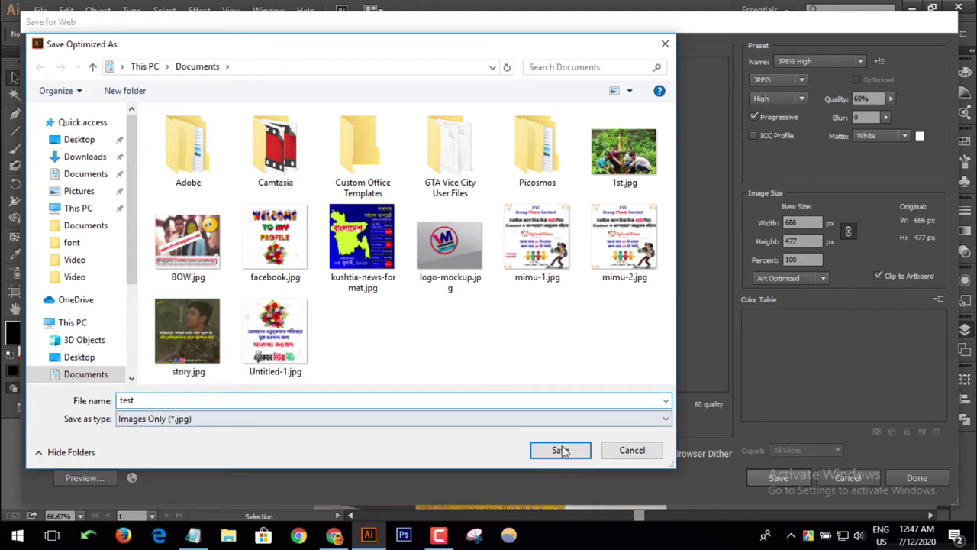
click(560, 449)
scroll(504, 266, down, 3)
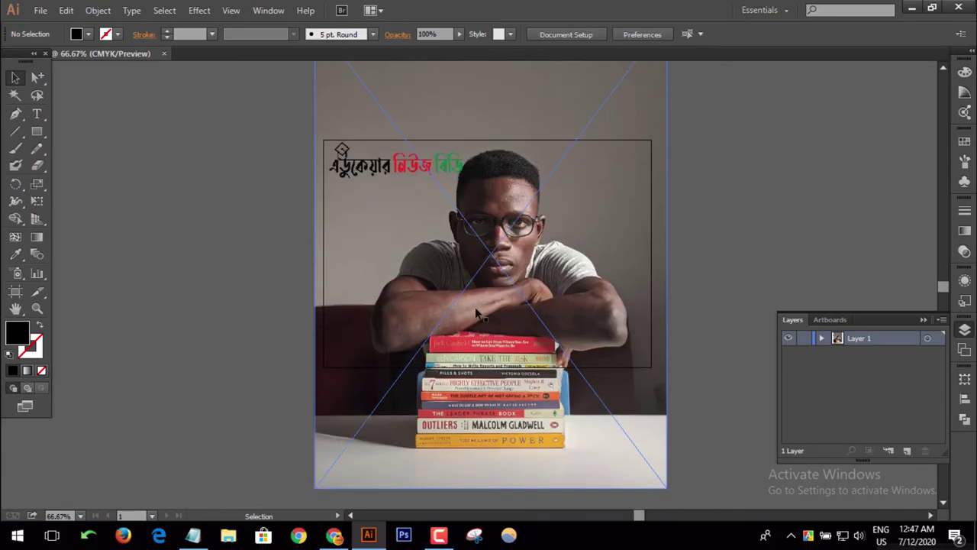
scroll(661, 363, up, 1)
click(766, 226)
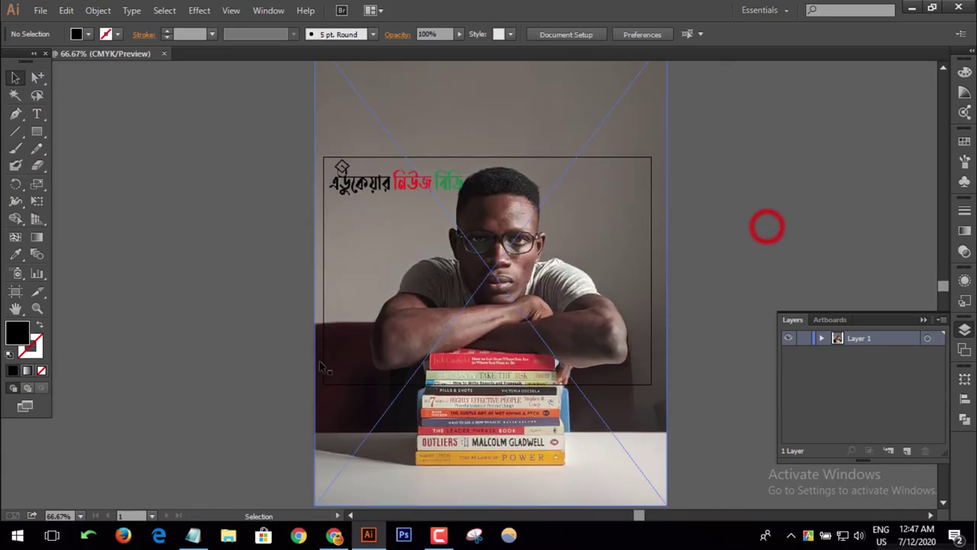
drag(232, 229, 711, 225)
click(718, 211)
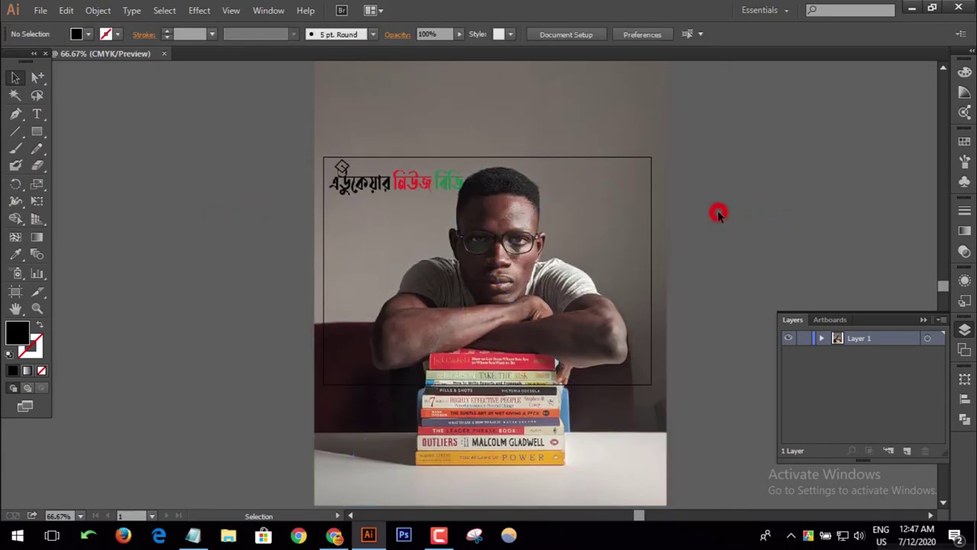
drag(238, 163, 345, 275)
click(840, 194)
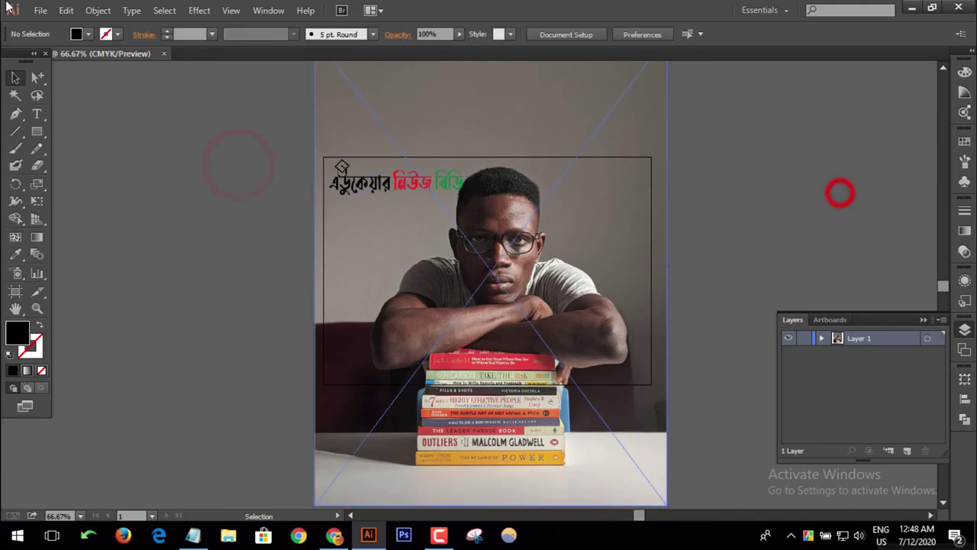
click(49, 11)
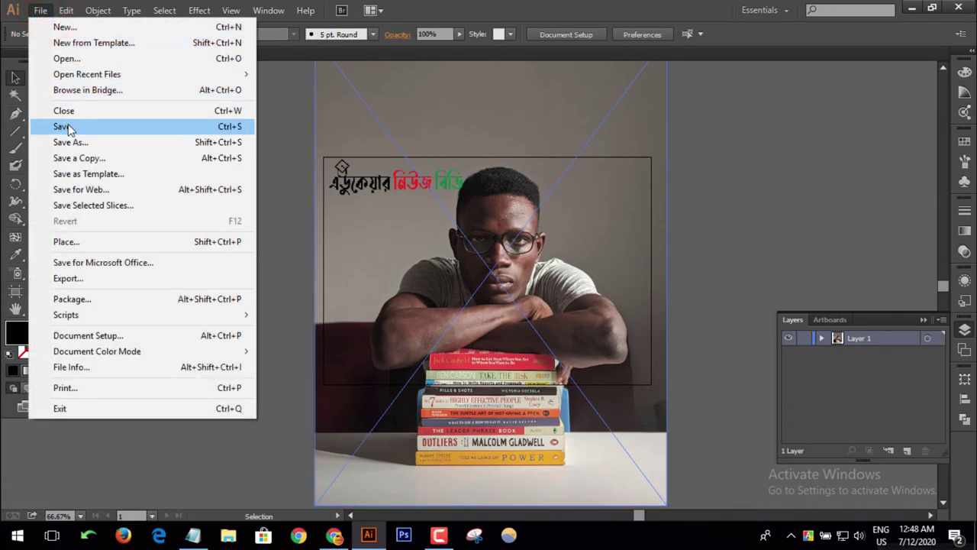
click(61, 142)
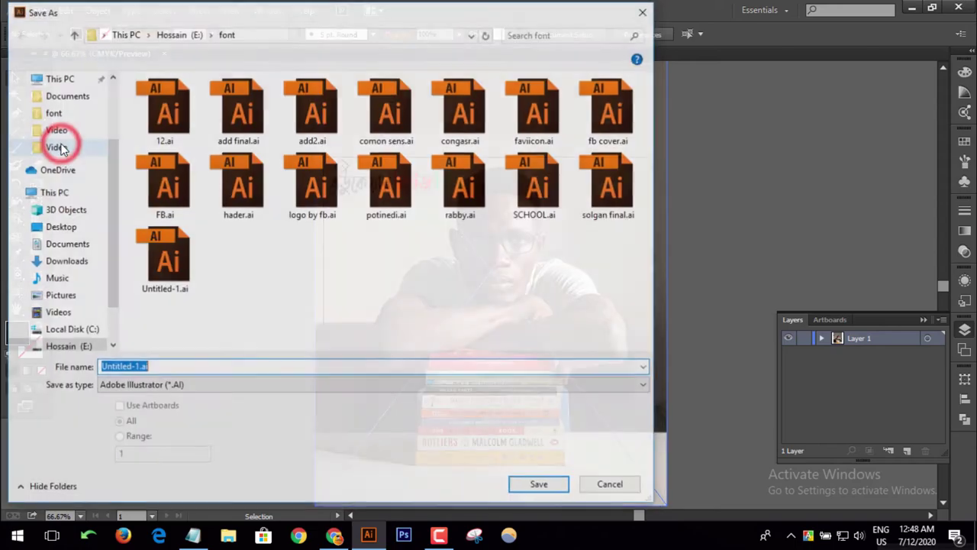
mouse_move(69, 347)
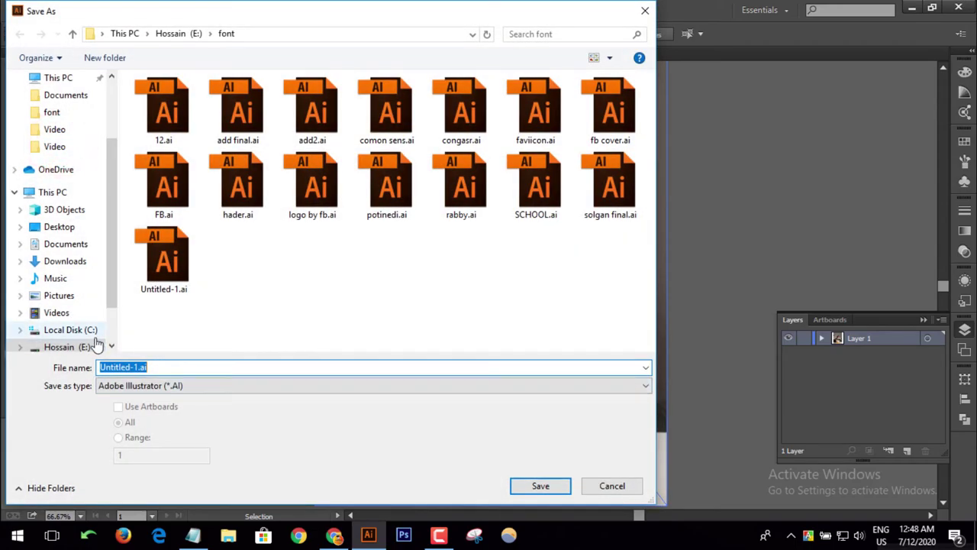
click(123, 367)
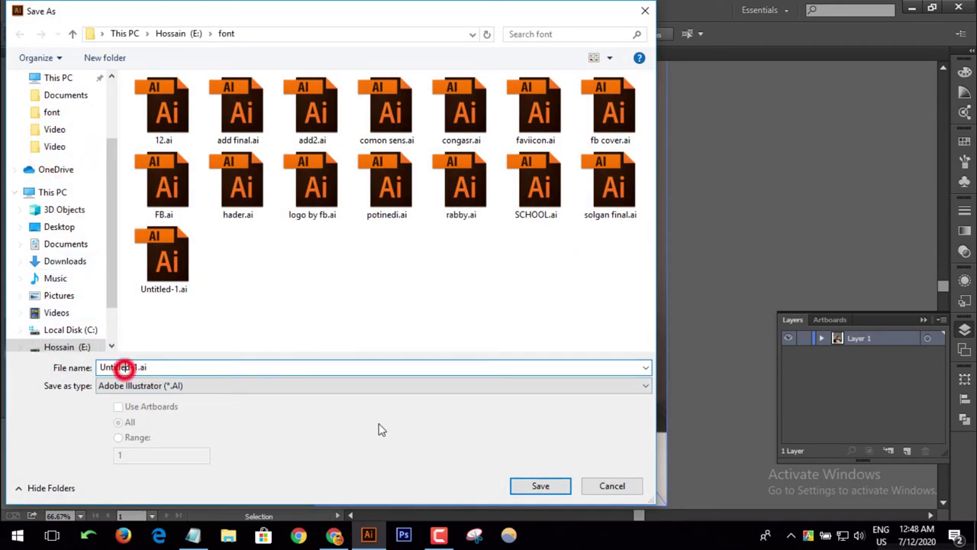
click(600, 487)
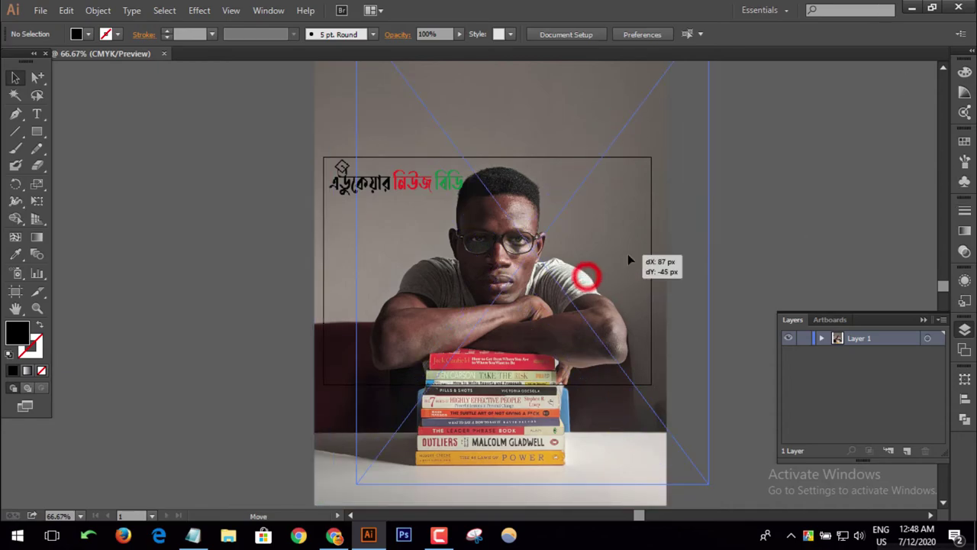
Scale the photo down and shift it right over the artboard's right-centre, leaving the logo over white
drag(584, 277, 734, 279)
drag(567, 260, 402, 257)
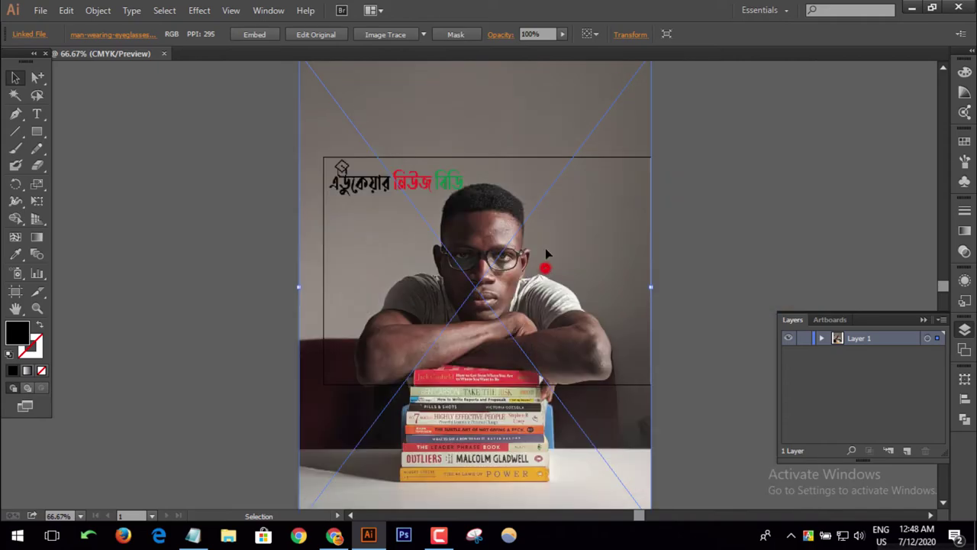
mouse_move(545, 254)
mouse_down()
mouse_move(621, 244)
mouse_move(538, 229)
mouse_up()
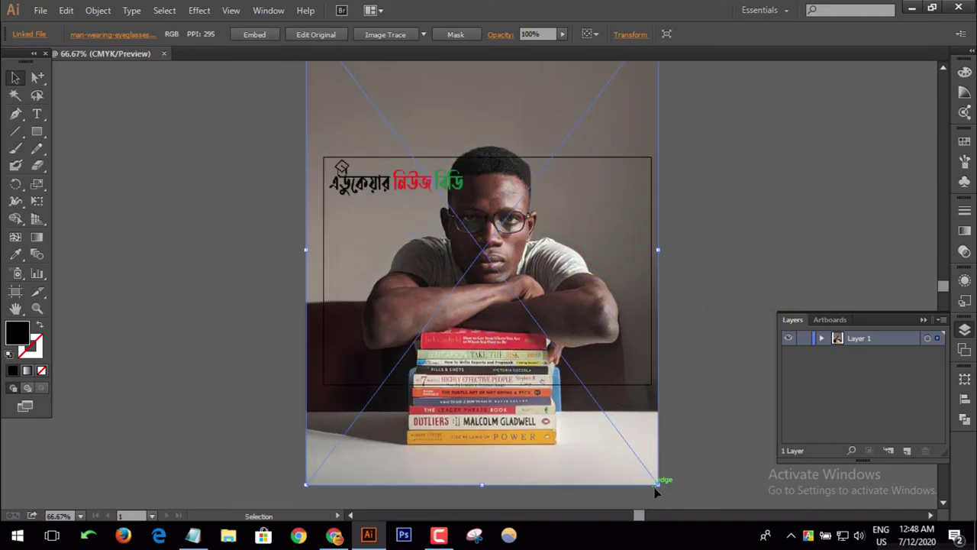
drag(659, 484, 520, 328)
mouse_move(412, 262)
mouse_down()
mouse_move(414, 323)
mouse_move(429, 330)
mouse_up()
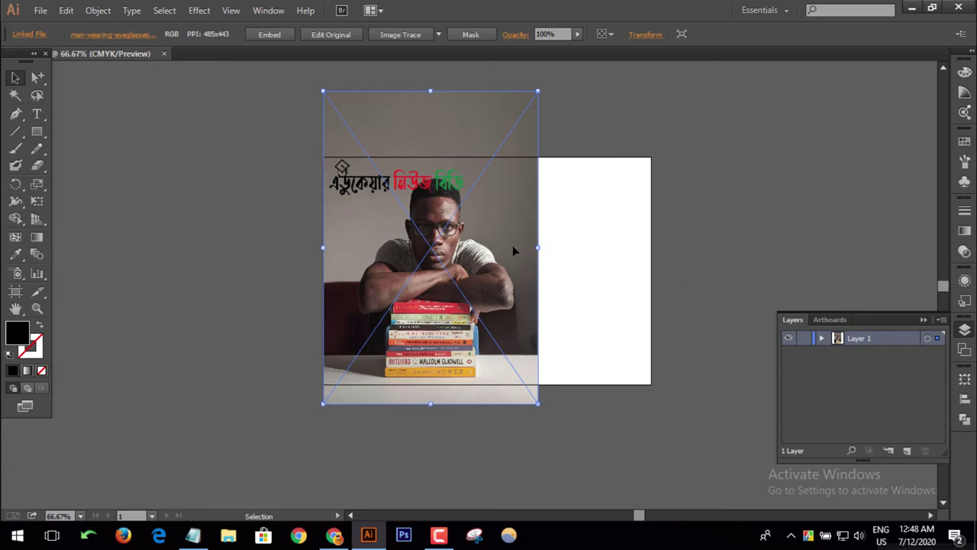
click(541, 400)
drag(516, 264, 606, 265)
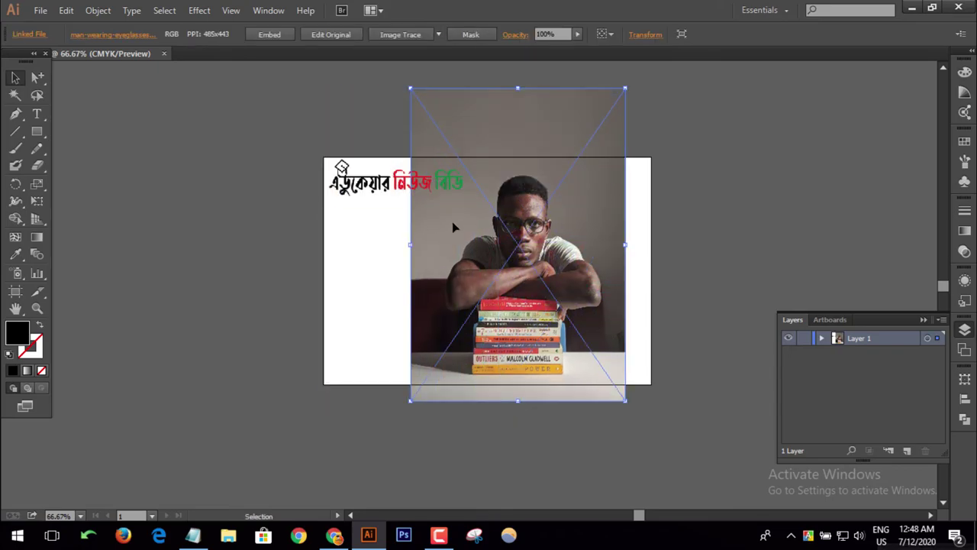
Draw a rectangle covering the artboard and fill it with the photo's grey-brown using the Eyedropper
click(37, 131)
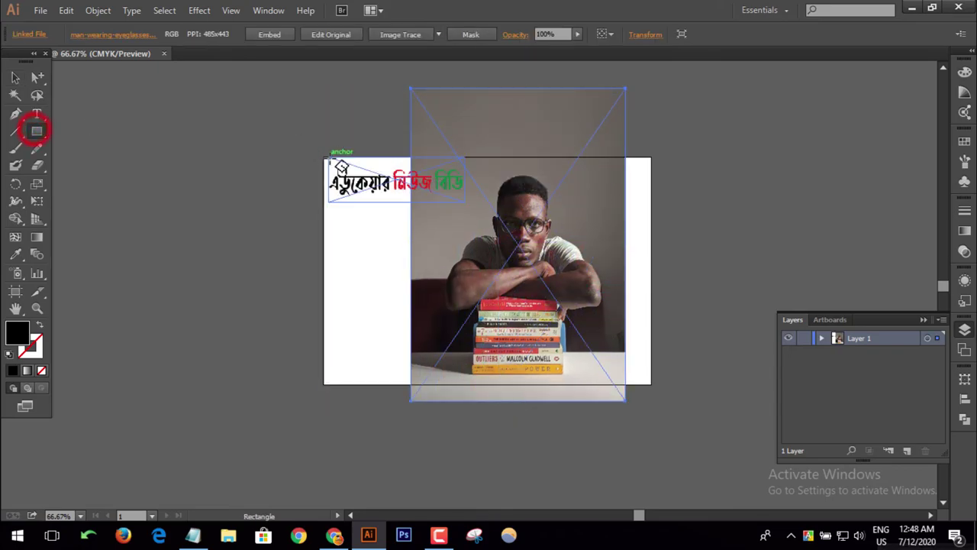
drag(321, 157, 650, 382)
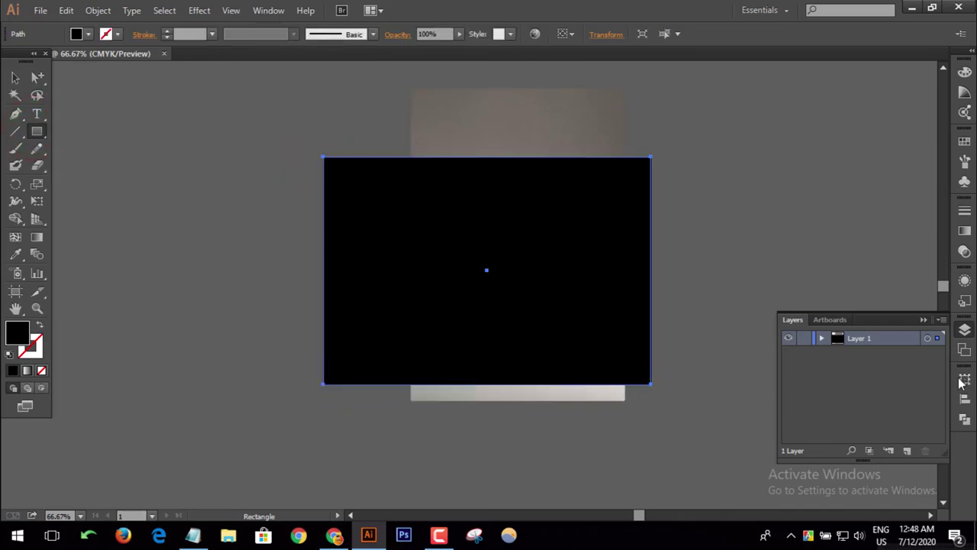
double_click(16, 334)
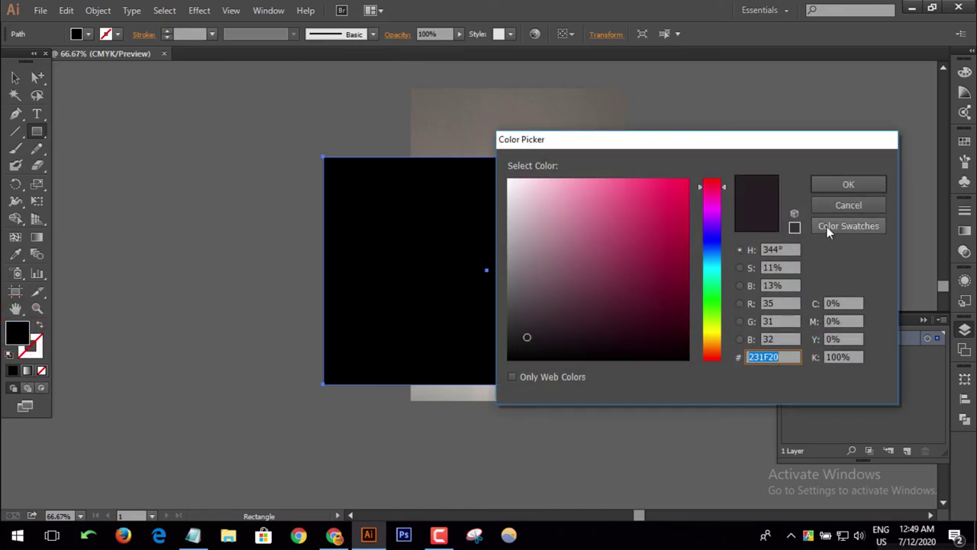
mouse_move(626, 291)
mouse_down()
mouse_move(528, 229)
mouse_move(540, 239)
mouse_up()
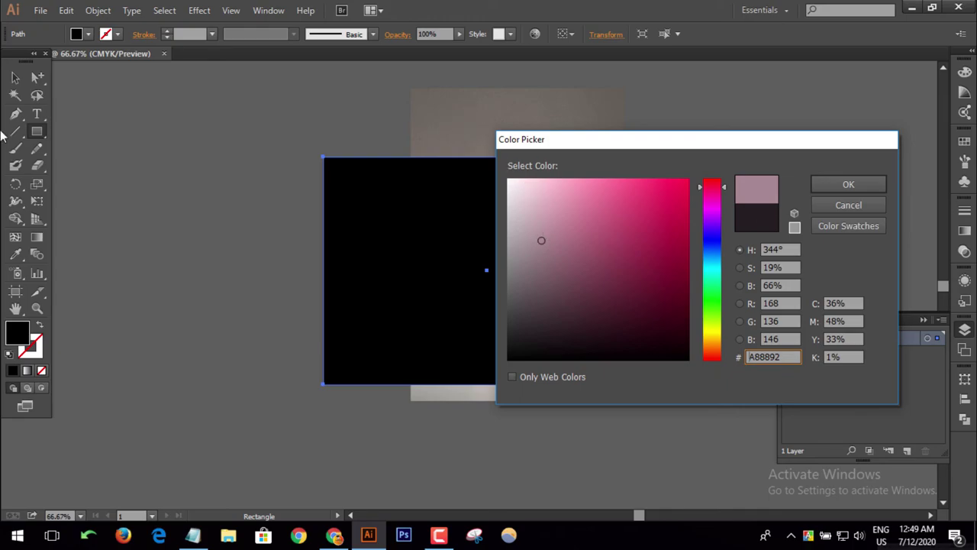
click(872, 203)
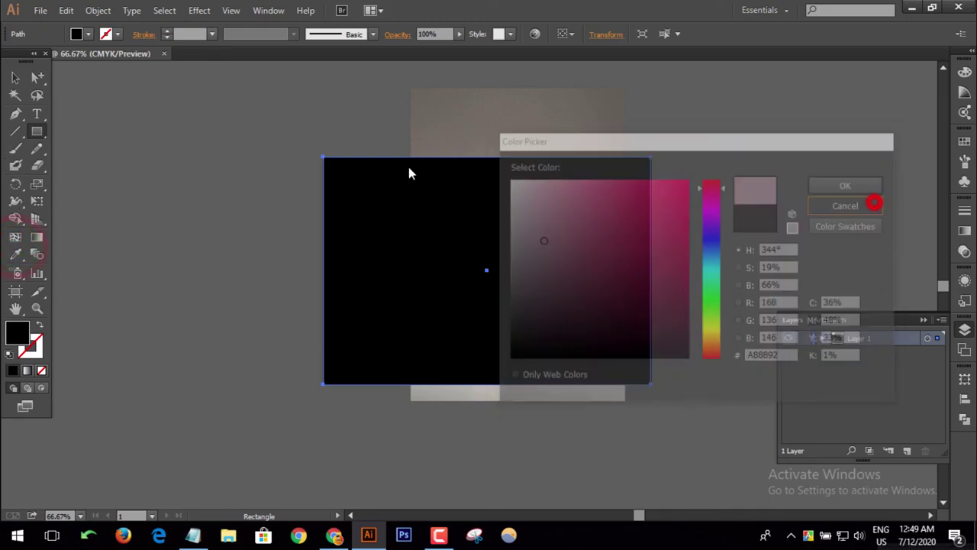
click(17, 252)
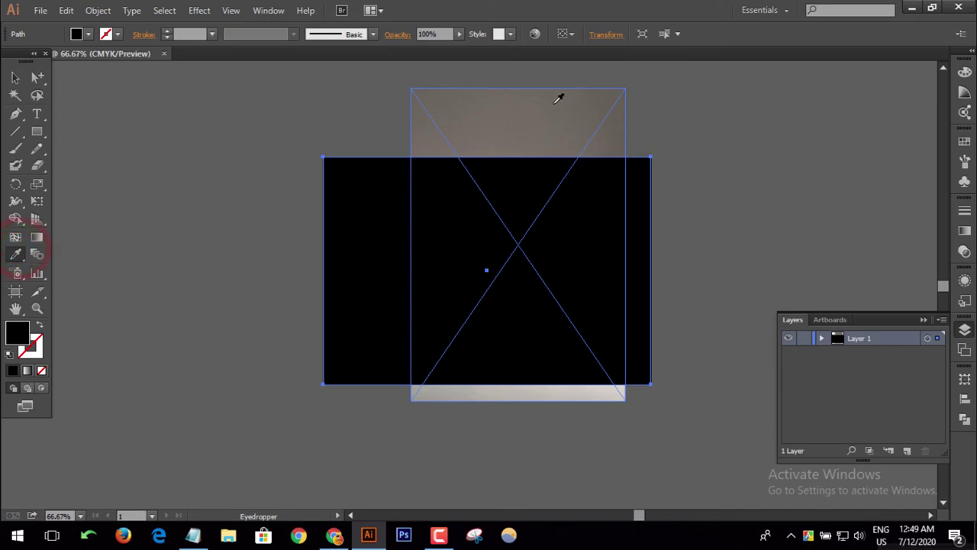
click(551, 102)
Move the rectangle to the bottom of Layer 1, behind the photo and logo
click(14, 79)
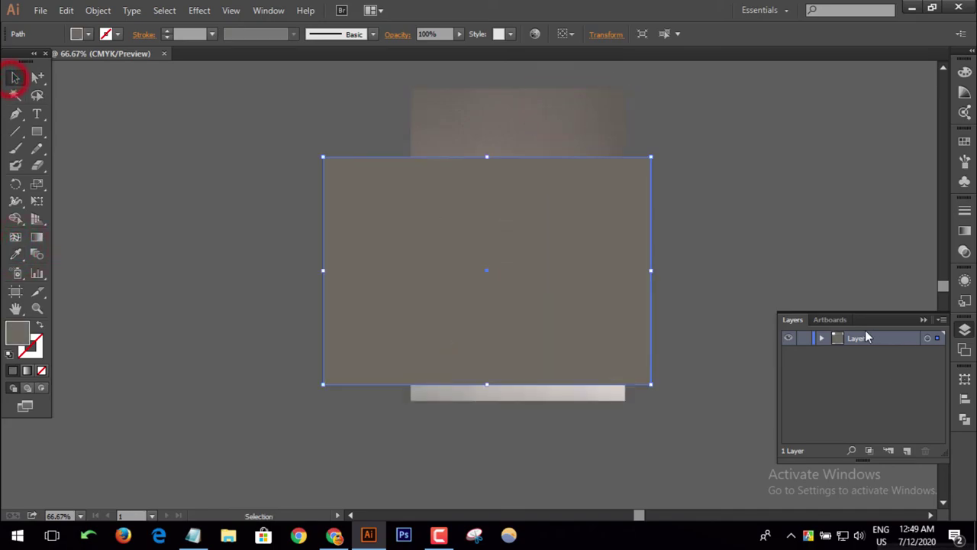
click(822, 338)
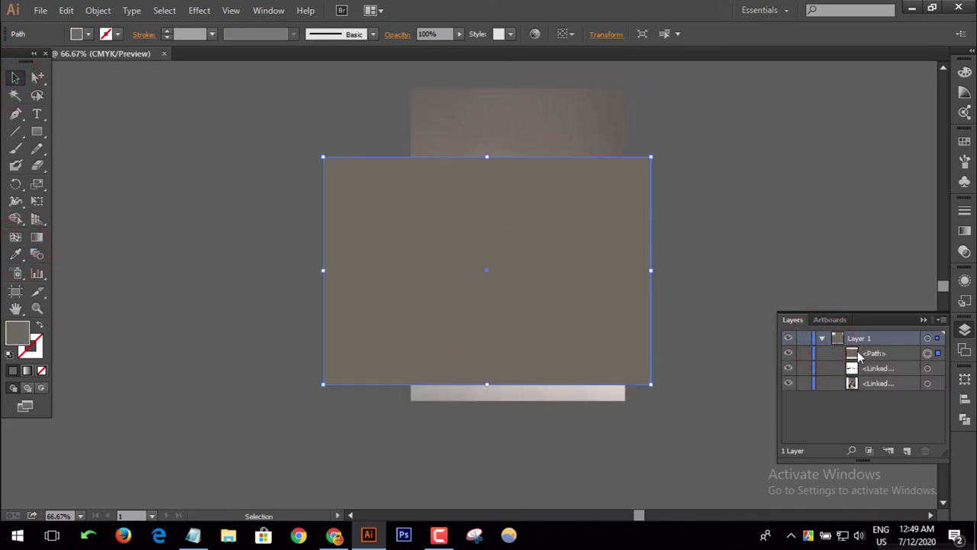
drag(858, 353, 865, 386)
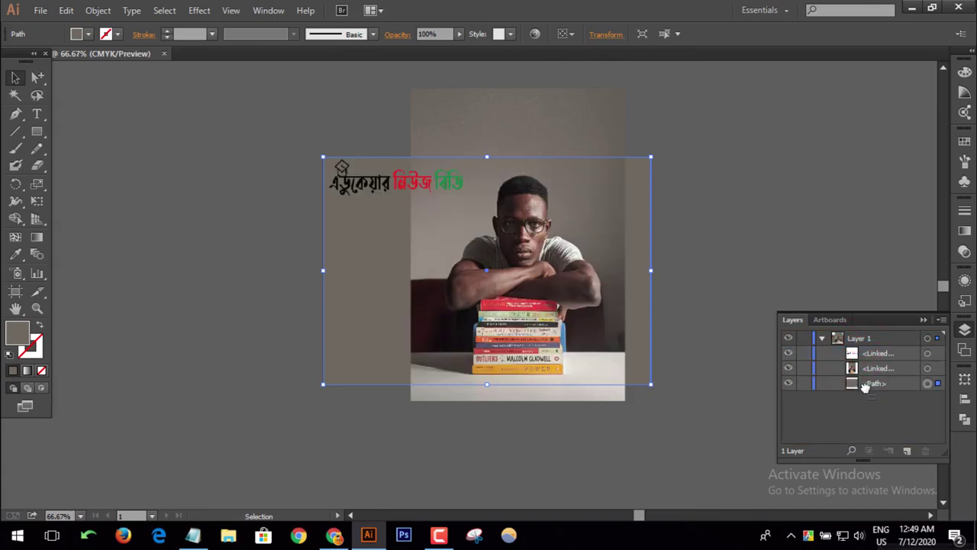
click(697, 436)
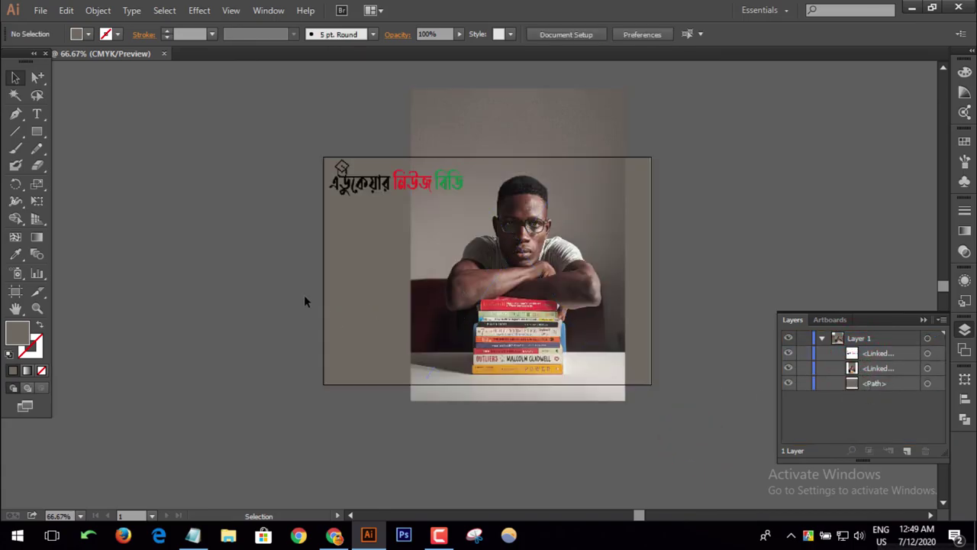
Nudge the photo slightly left so it sits nearer the artboard's centre
drag(475, 277, 449, 273)
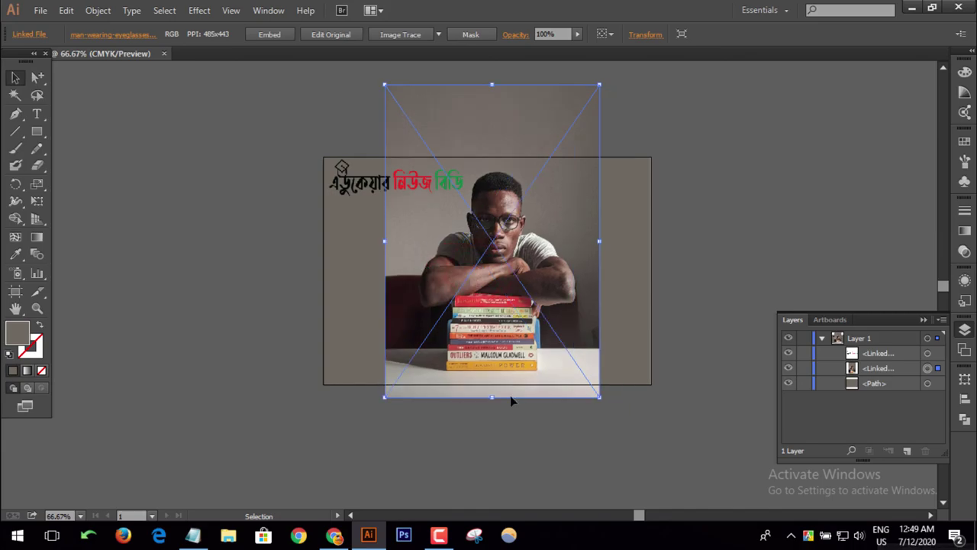
click(493, 473)
drag(418, 245, 430, 251)
click(708, 247)
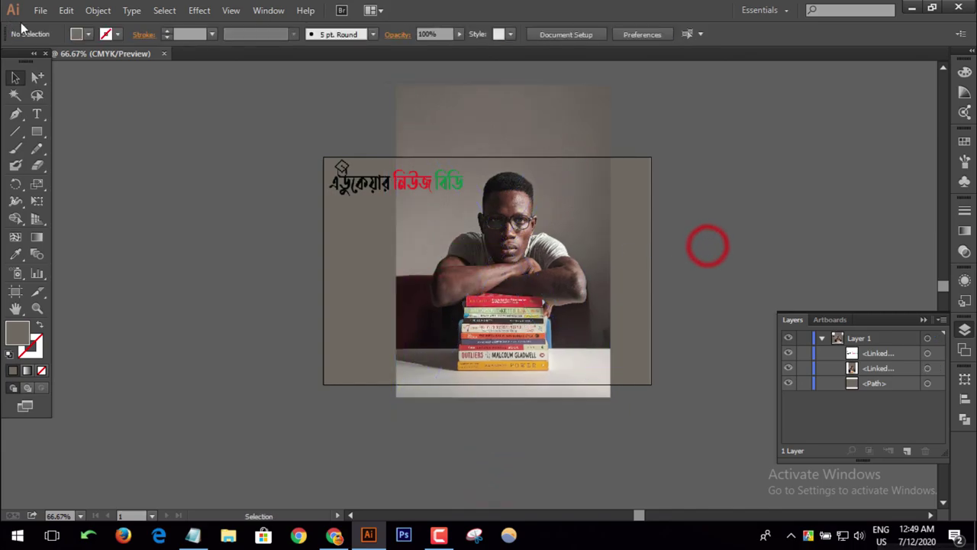
Preview the layout as a JPEG in Save for Web, then cancel without saving
click(40, 10)
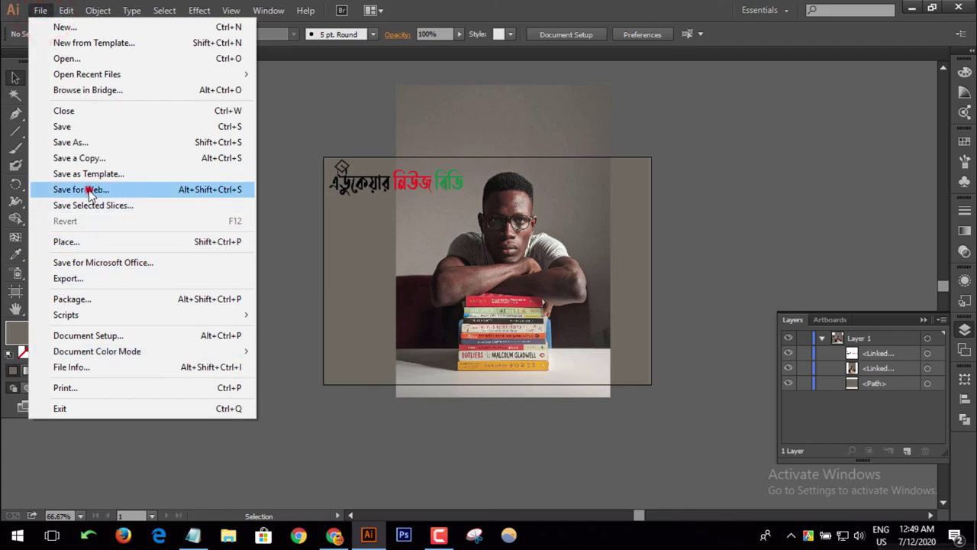
click(90, 190)
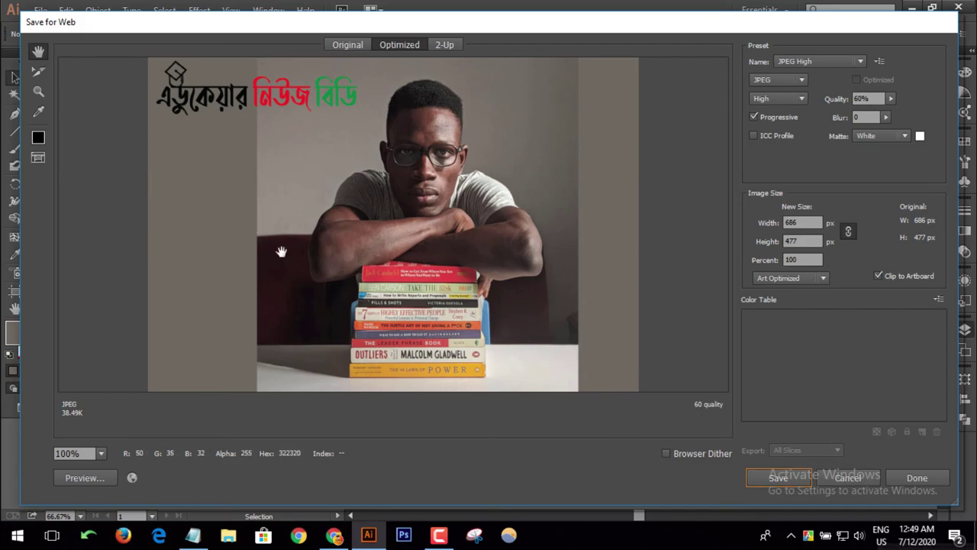
click(849, 478)
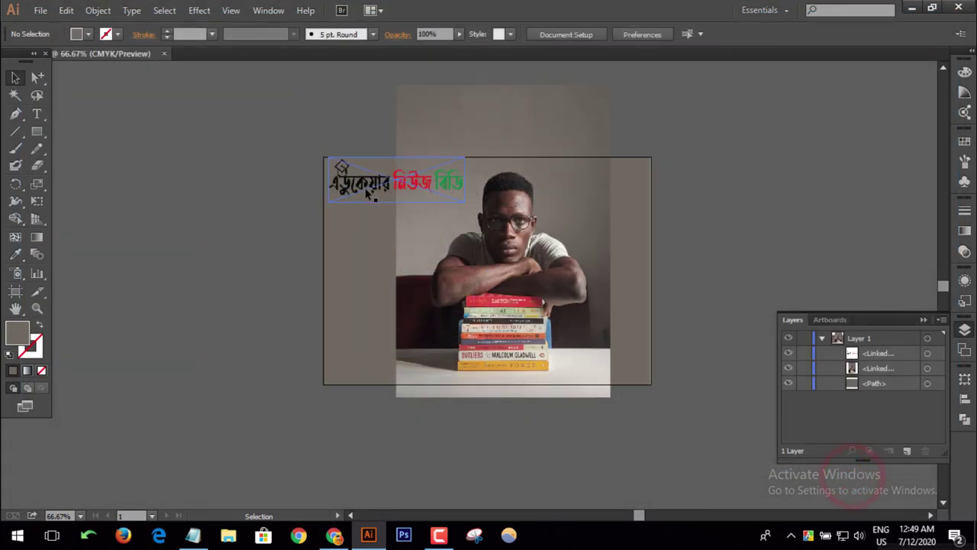
Drag the Bengali logo around and park it below the artboard's bottom-left
mouse_move(365, 181)
mouse_down()
mouse_move(134, 227)
mouse_move(120, 207)
mouse_up()
mouse_move(197, 225)
mouse_down()
mouse_move(231, 255)
mouse_move(560, 367)
mouse_move(611, 369)
mouse_move(647, 217)
mouse_move(291, 436)
mouse_up()
click(763, 278)
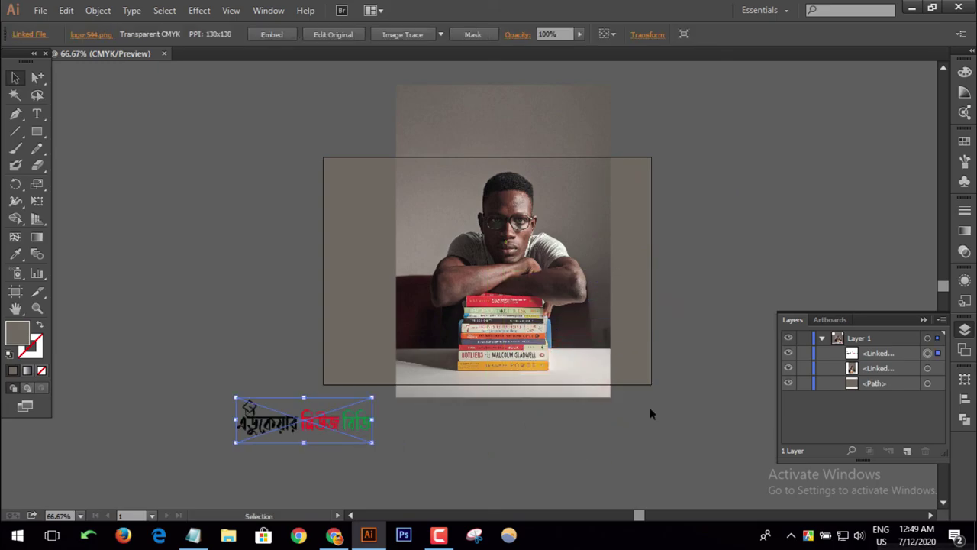
mouse_move(602, 366)
mouse_down()
mouse_move(647, 367)
mouse_move(413, 333)
mouse_up()
Shift the photo off the artboard to the left and place the logo at the bottom-right
click(586, 357)
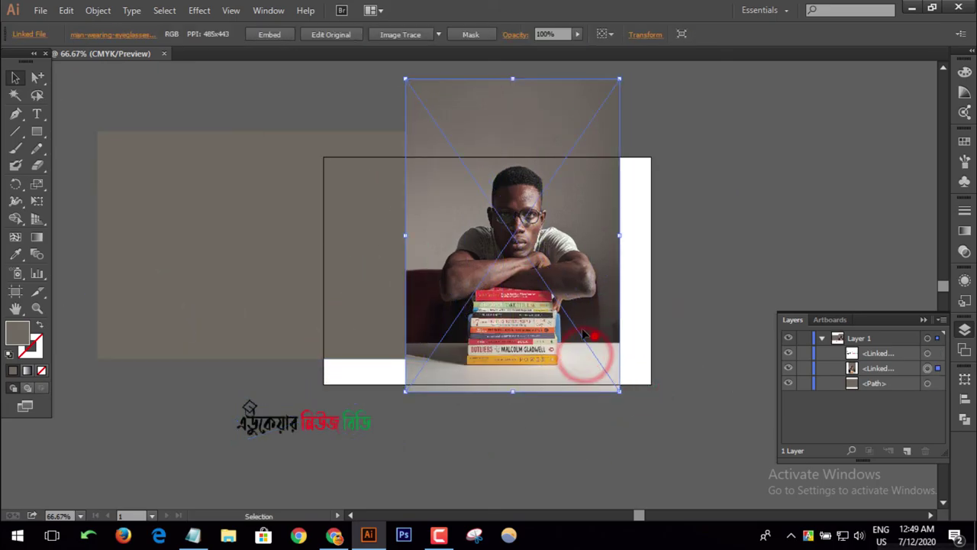
drag(594, 336, 256, 300)
drag(233, 429, 529, 367)
click(522, 430)
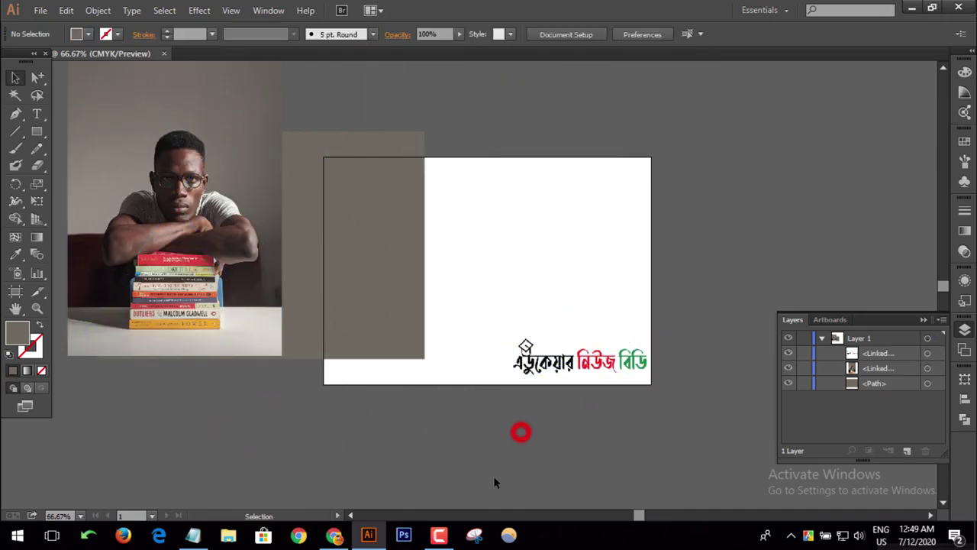
click(578, 367)
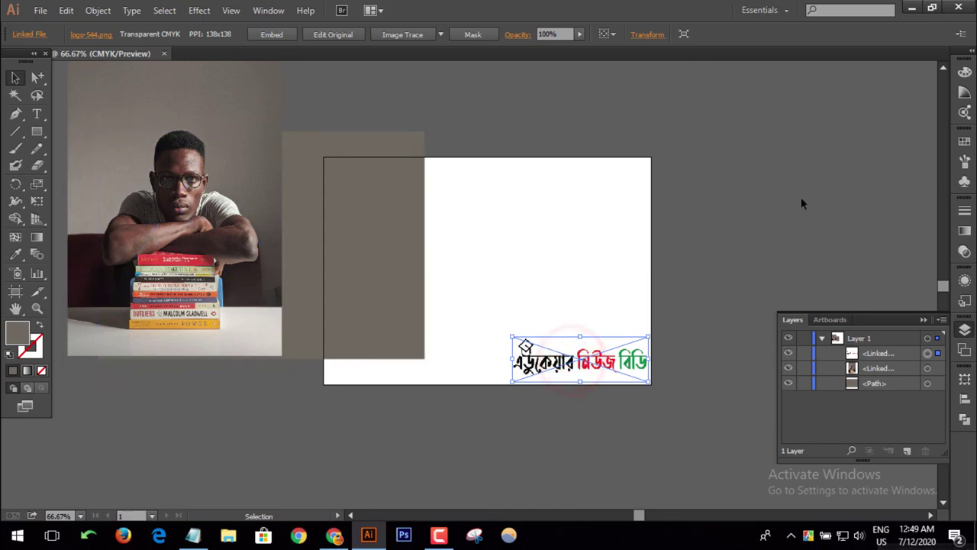